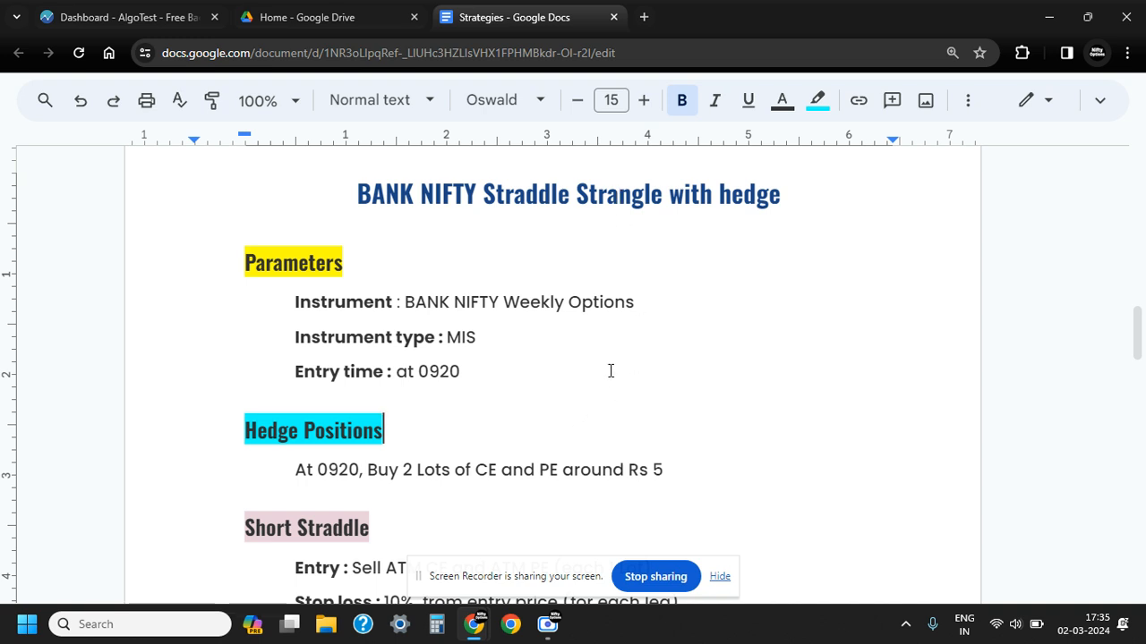
Review the hedge, short straddle and short strangle rules of the BANK NIFTY strategy in the Strategies document
scroll(610, 371, "down", 1)
scroll(609, 370, "down", 1)
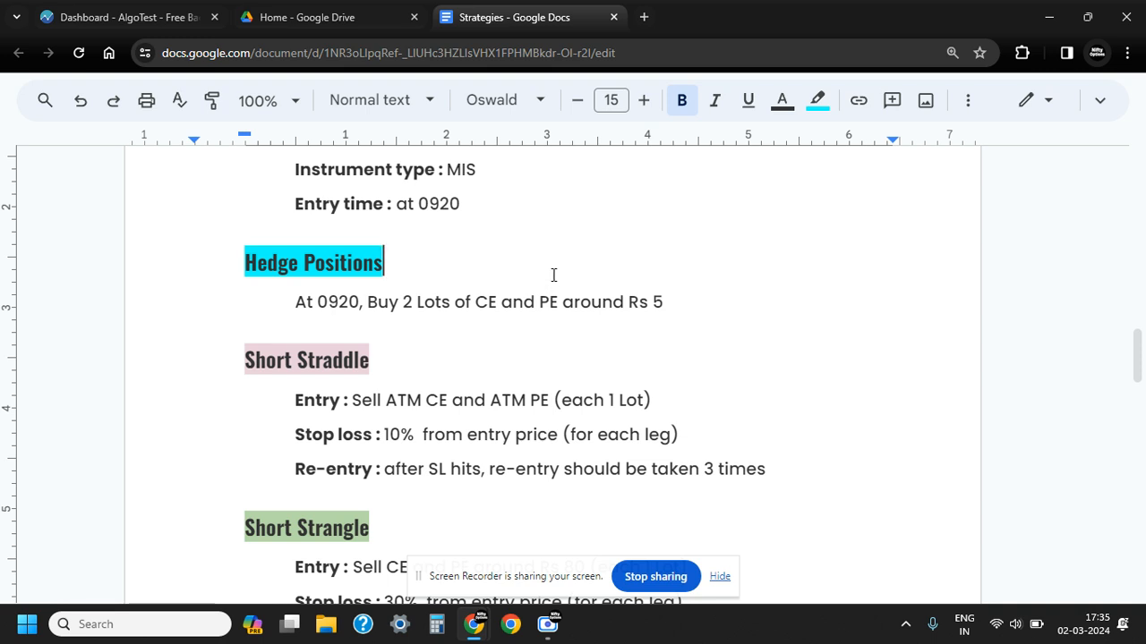
scroll(512, 313, "down", 1)
scroll(512, 313, "down", 2)
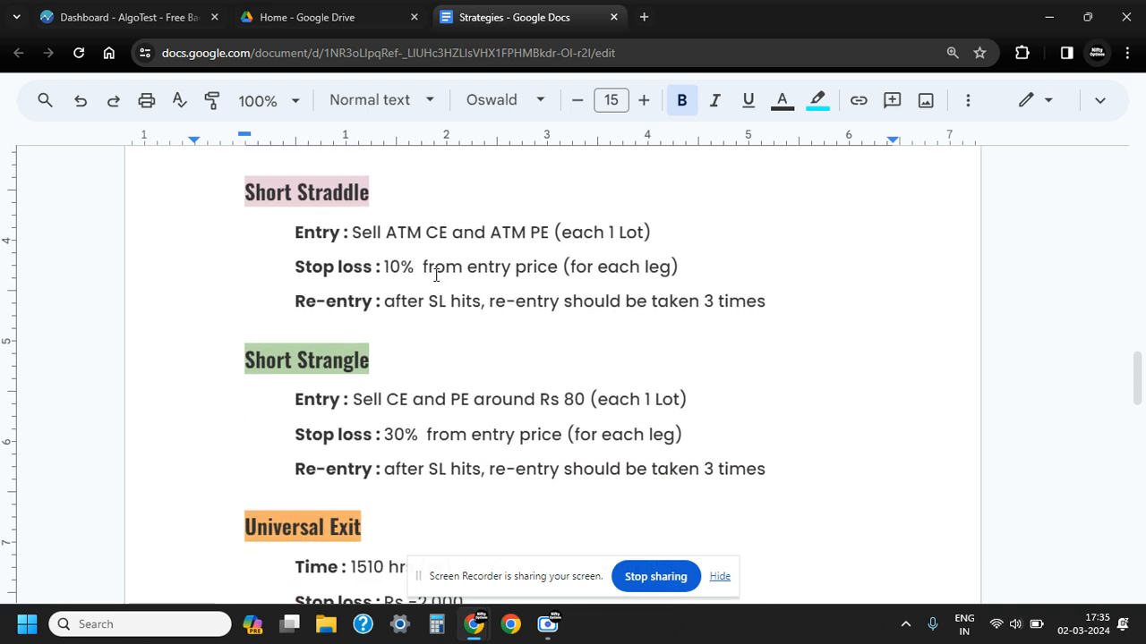
left_click(372, 185)
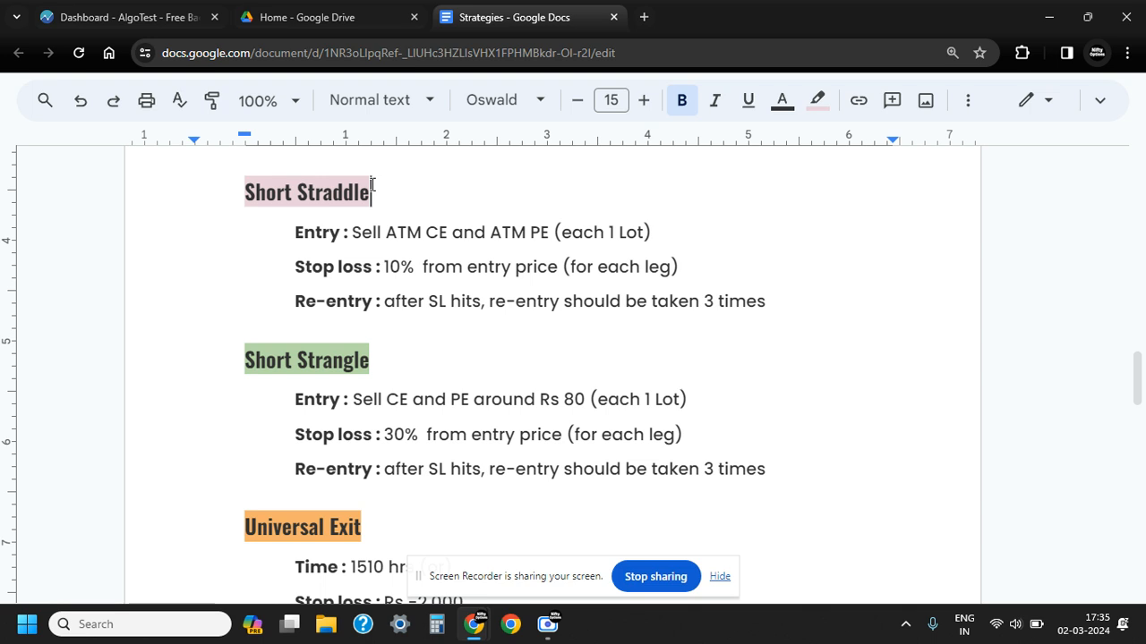
double_click(380, 355)
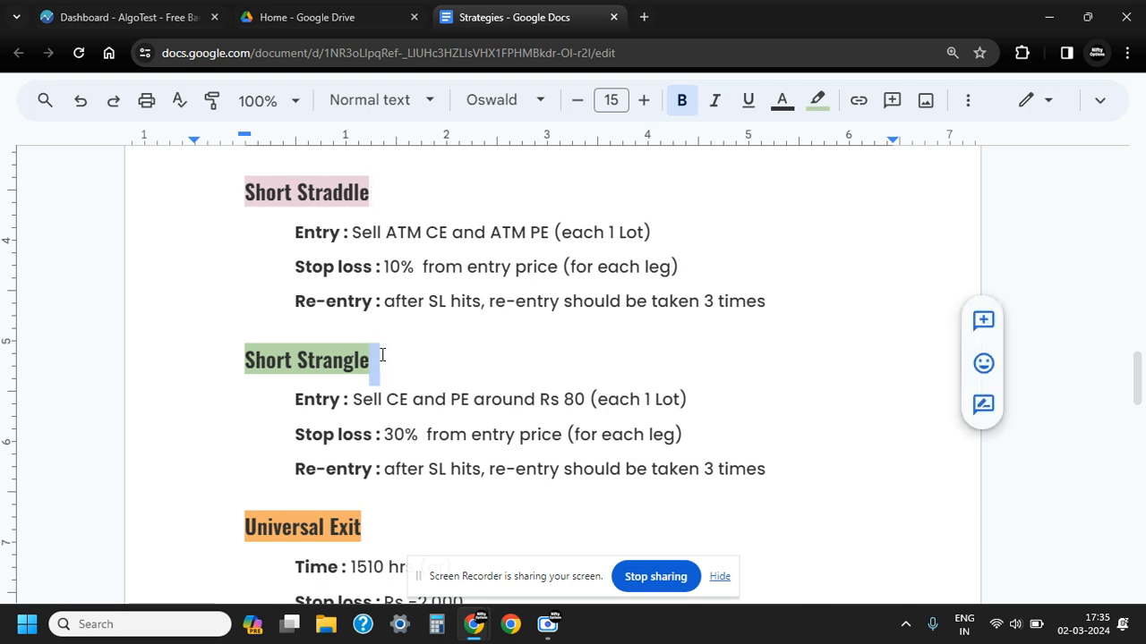
left_click(382, 355)
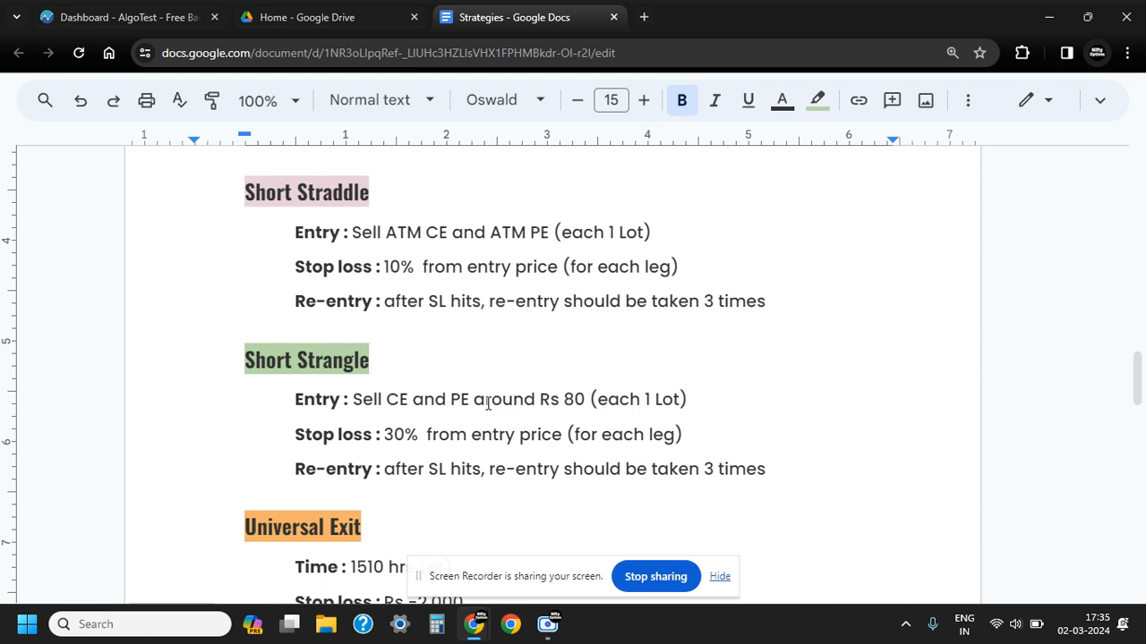
left_click_drag(474, 401, 587, 399)
left_click(721, 401)
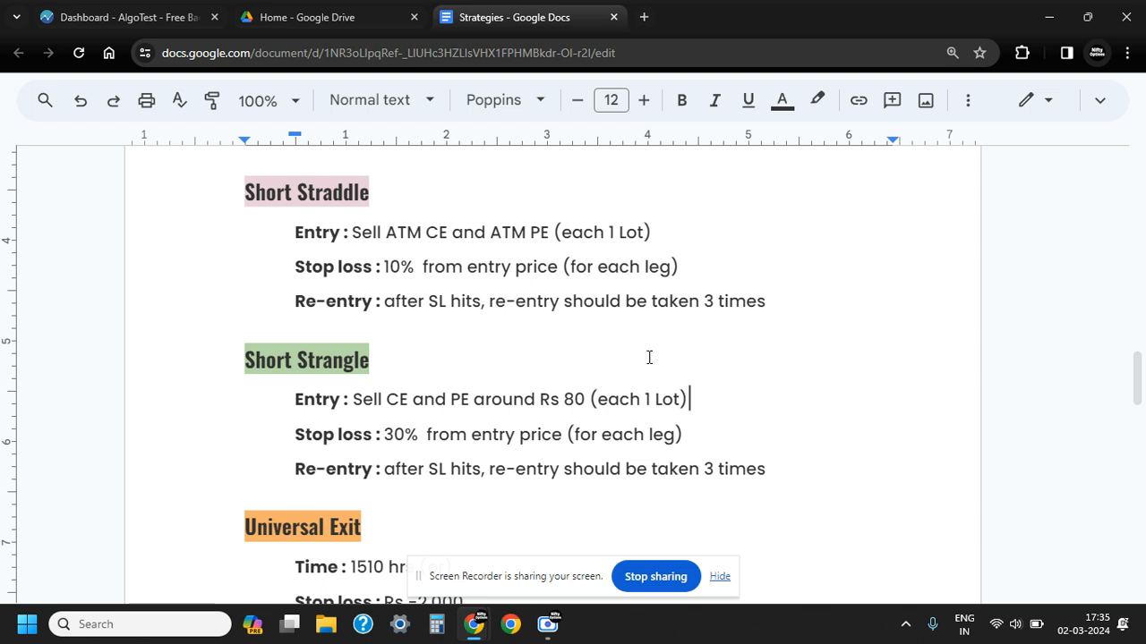
Switch to AlgoTest, start a new backtest strategy in the 920Straddle folder and collapse the saved strategies list
left_click(116, 25)
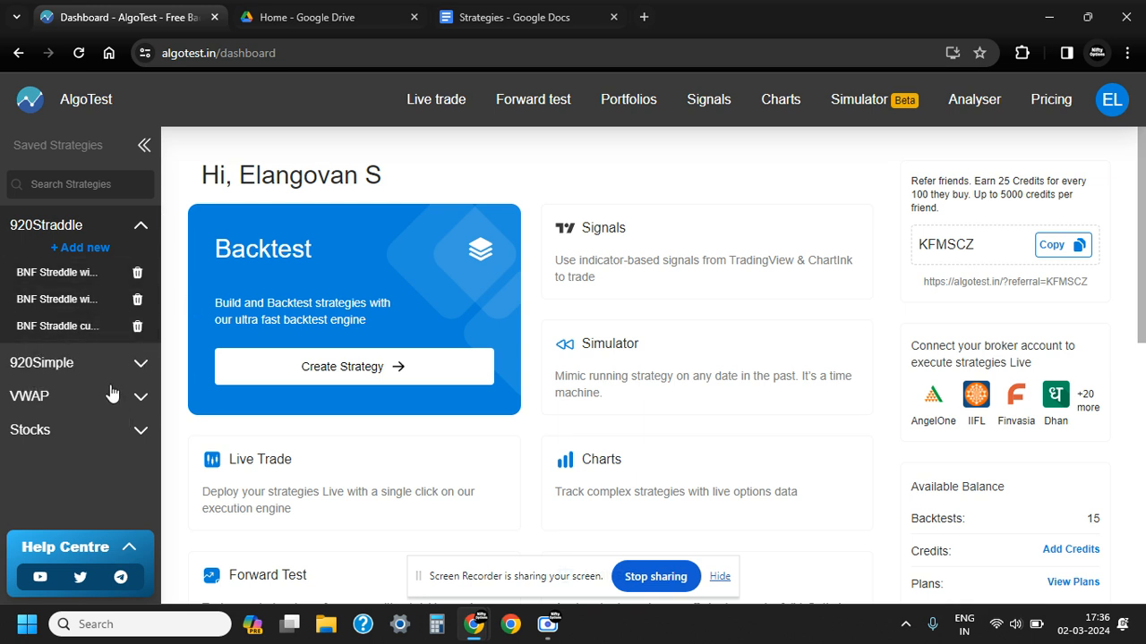
left_click(85, 248)
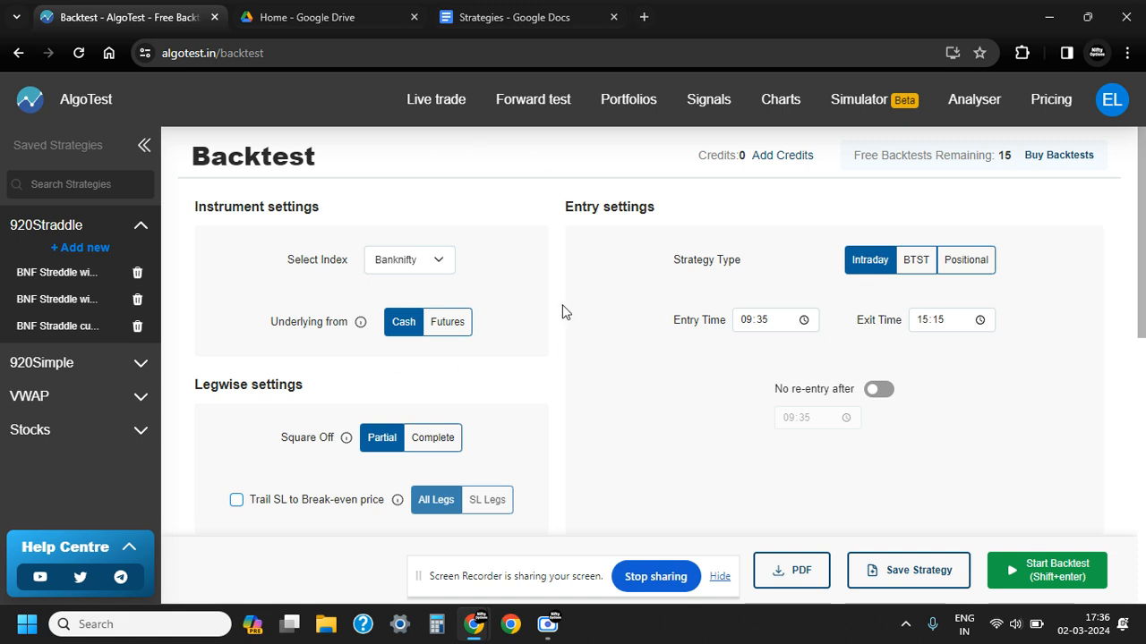
scroll(567, 309, "down", 1)
scroll(569, 307, "up", 1)
left_click(144, 146)
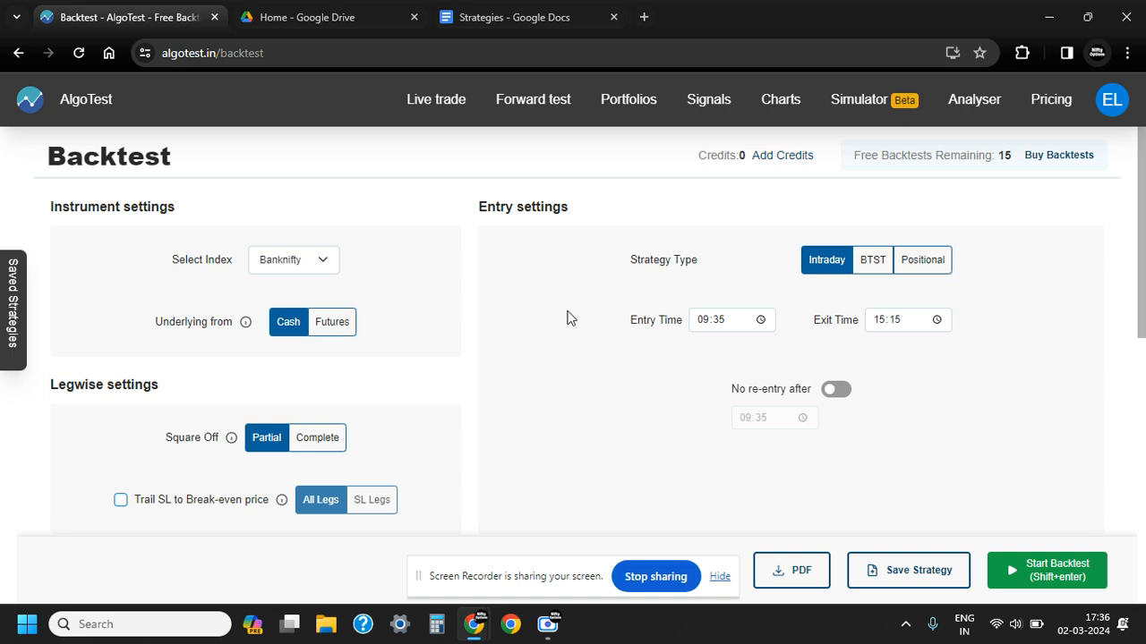
Try the BTST and Positional strategy types and return the strategy type to Intraday
left_click_drag(631, 261, 695, 265)
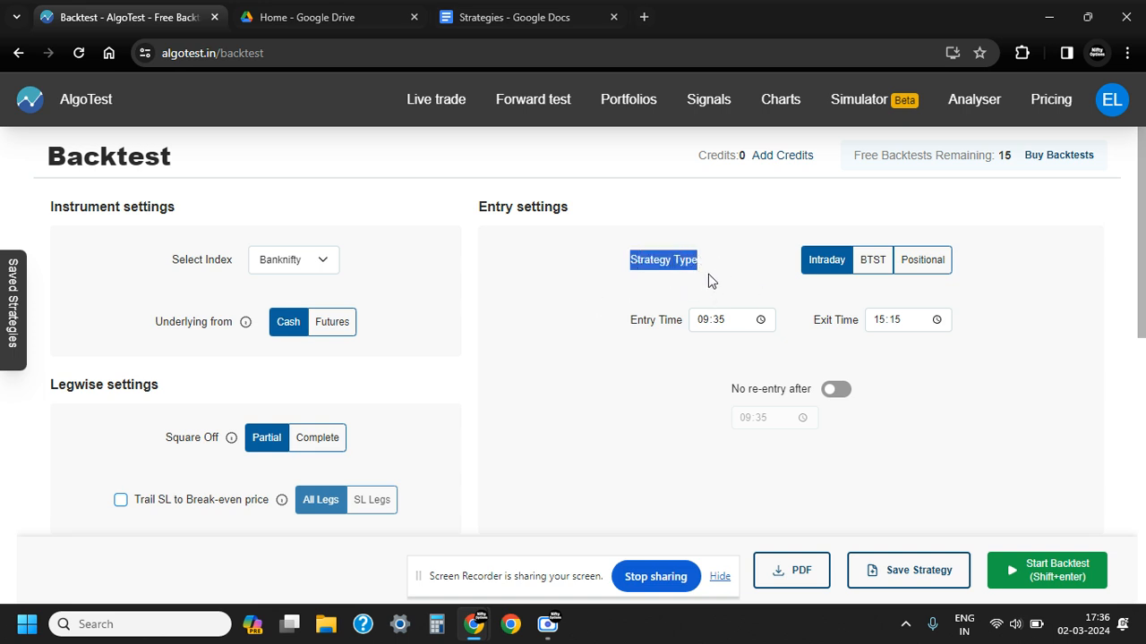
left_click(735, 226)
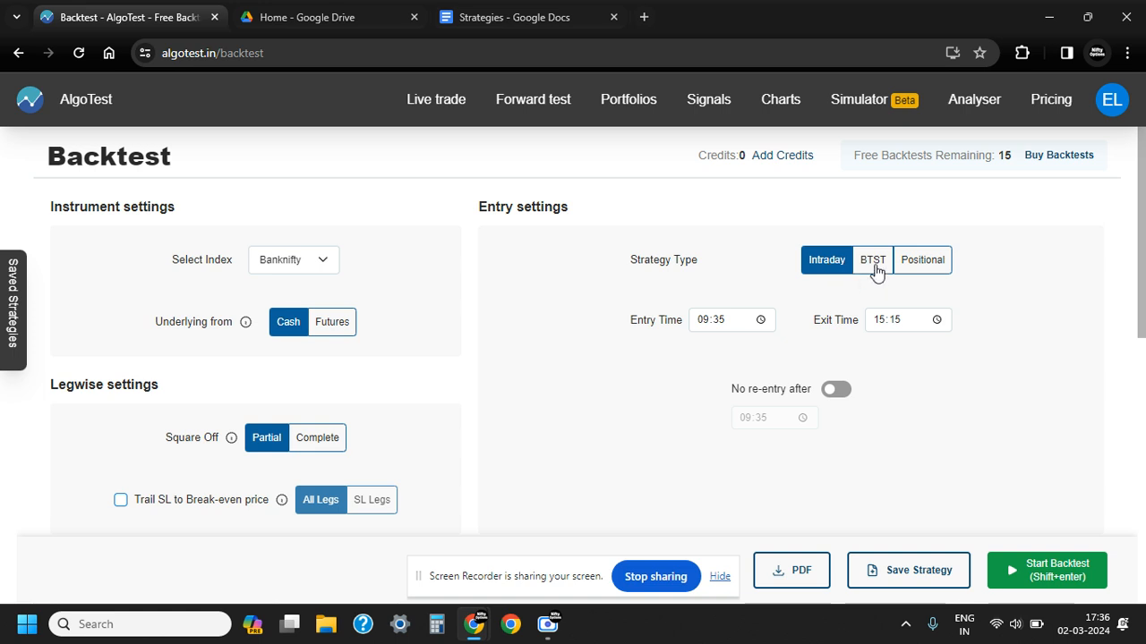
left_click(874, 267)
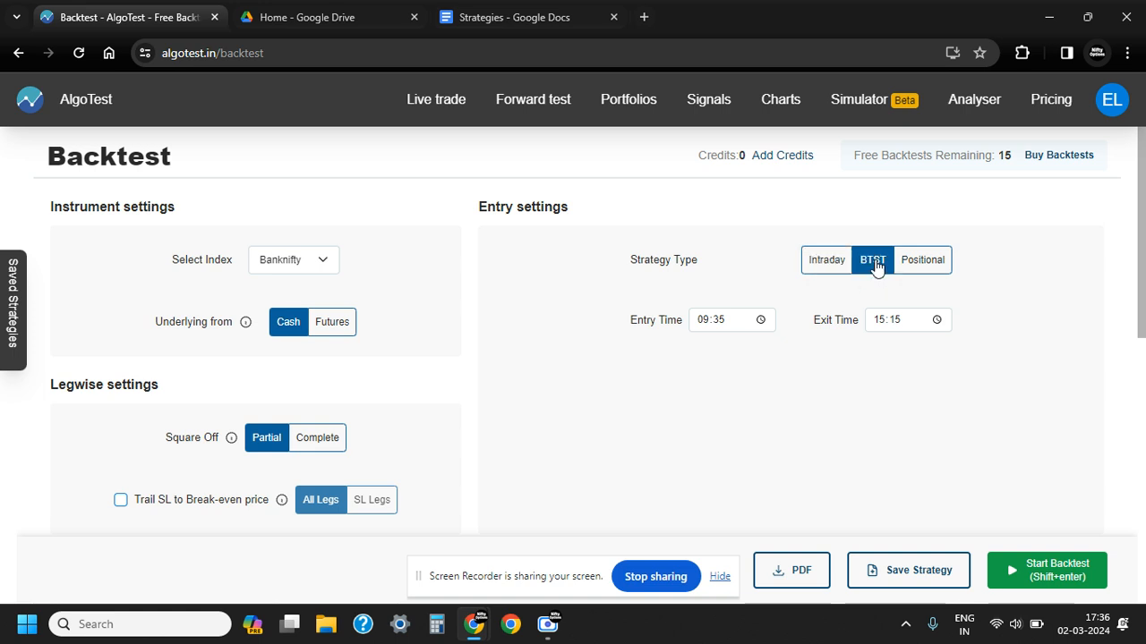
left_click(924, 269)
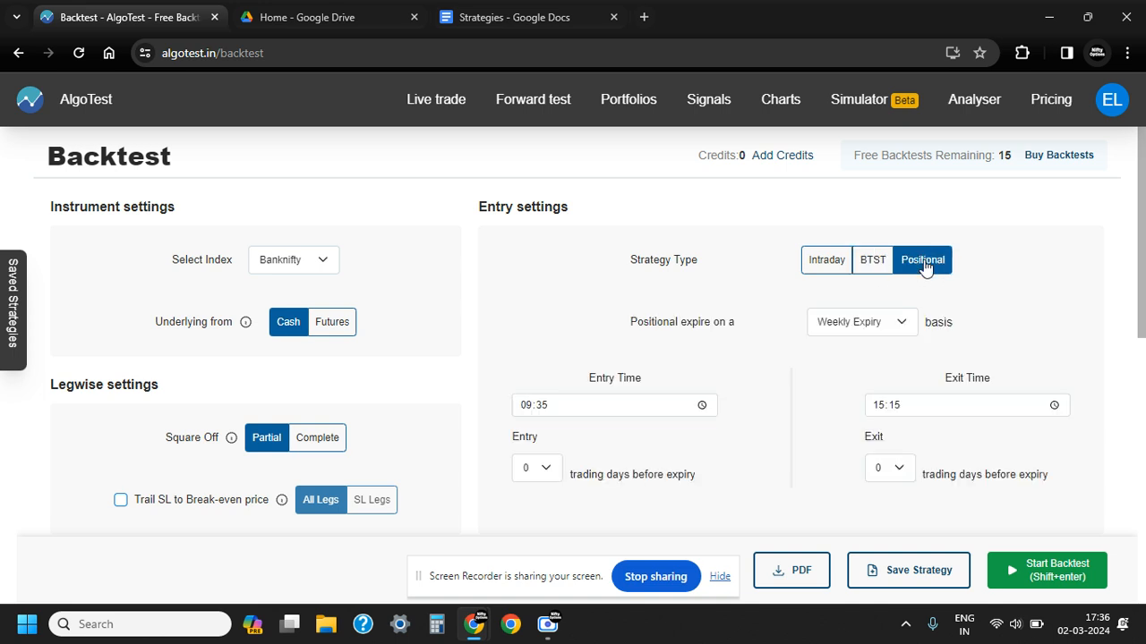
left_click(826, 262)
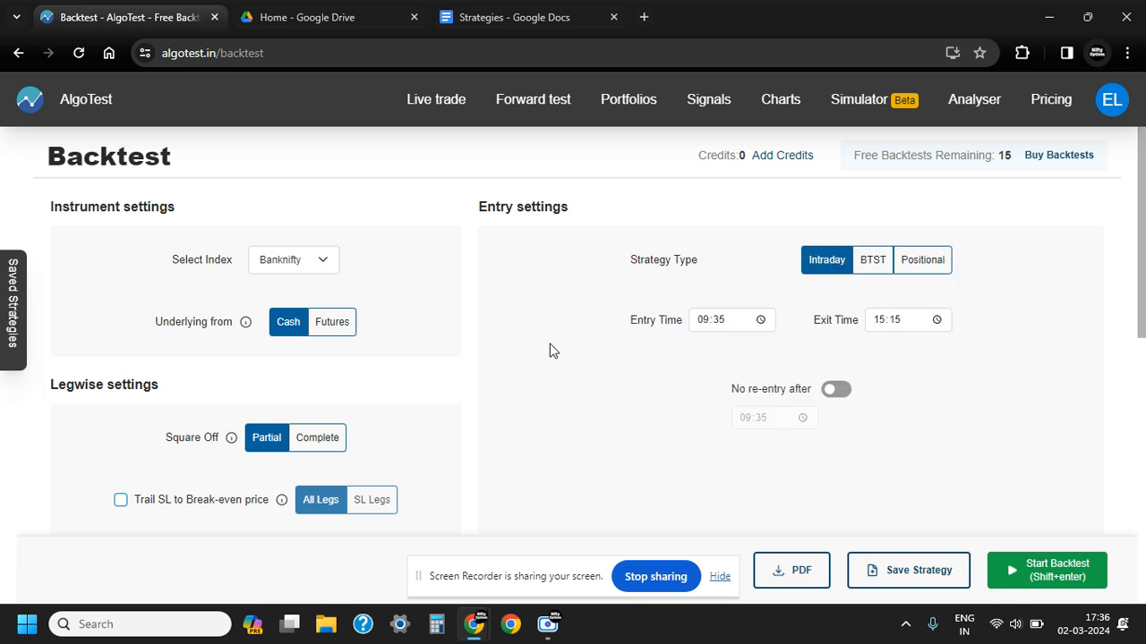
Set the strategy's entry time to 09:19
left_click(761, 321)
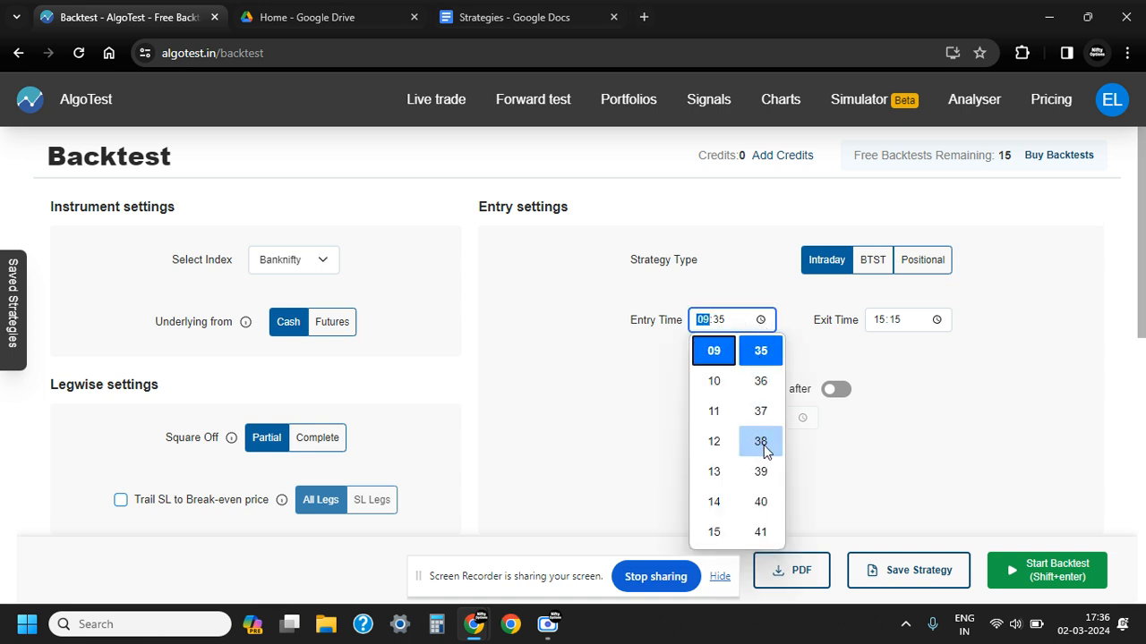
scroll(765, 452, "up", 2)
scroll(765, 452, "up", 3)
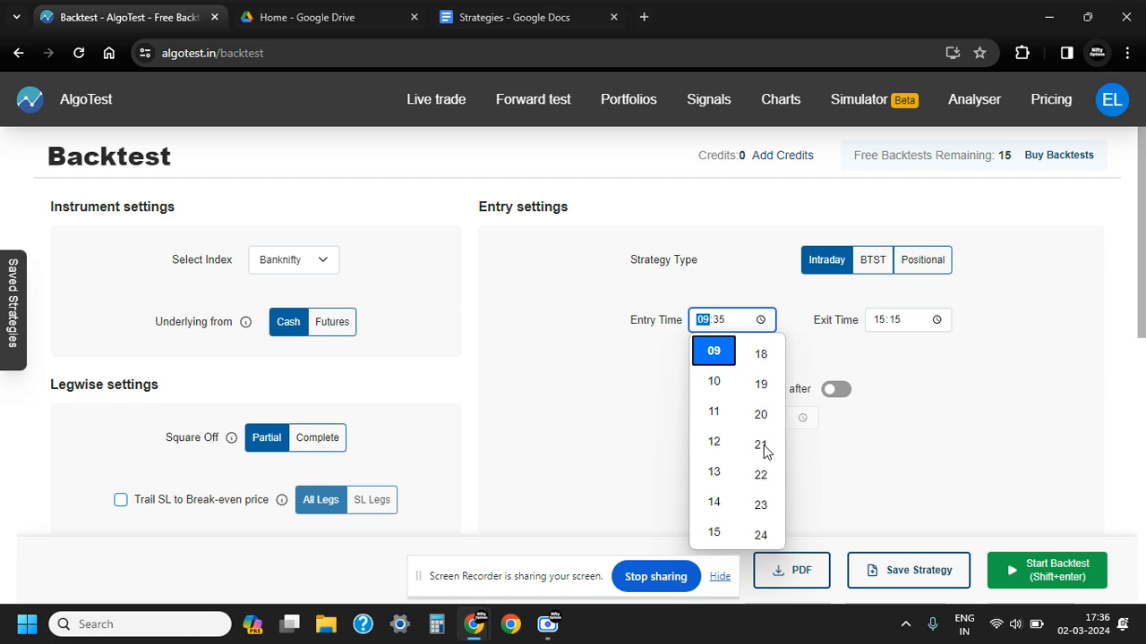
scroll(764, 443, "up", 1)
left_click(760, 411)
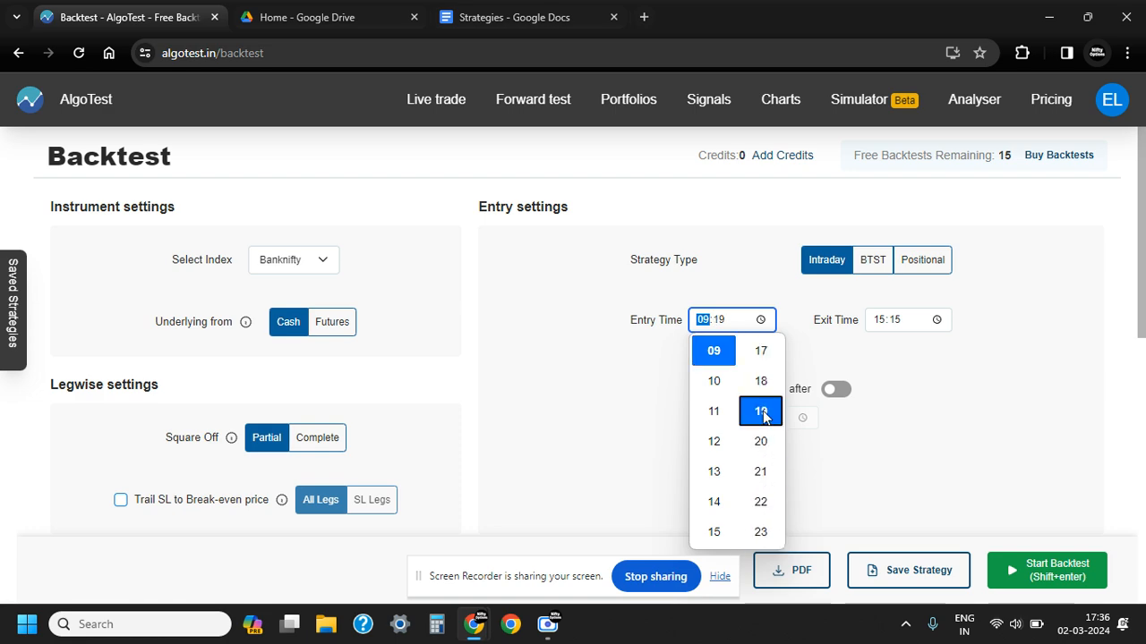
left_click(750, 283)
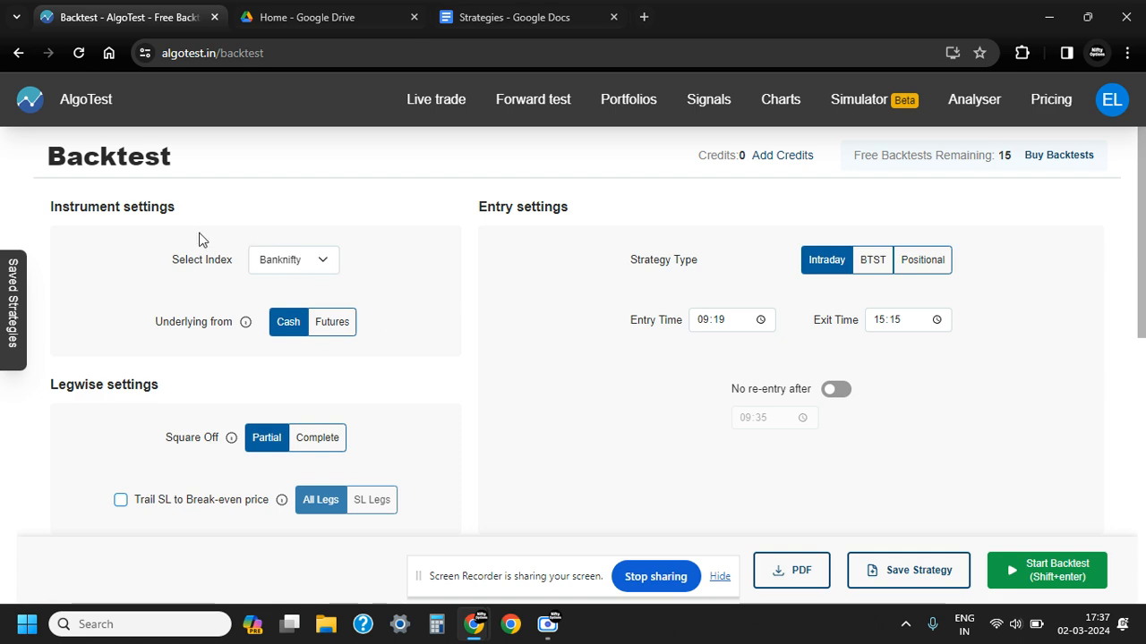
Select Banknifty as the index and Cash as the underlying source in the instrument settings
left_click(320, 267)
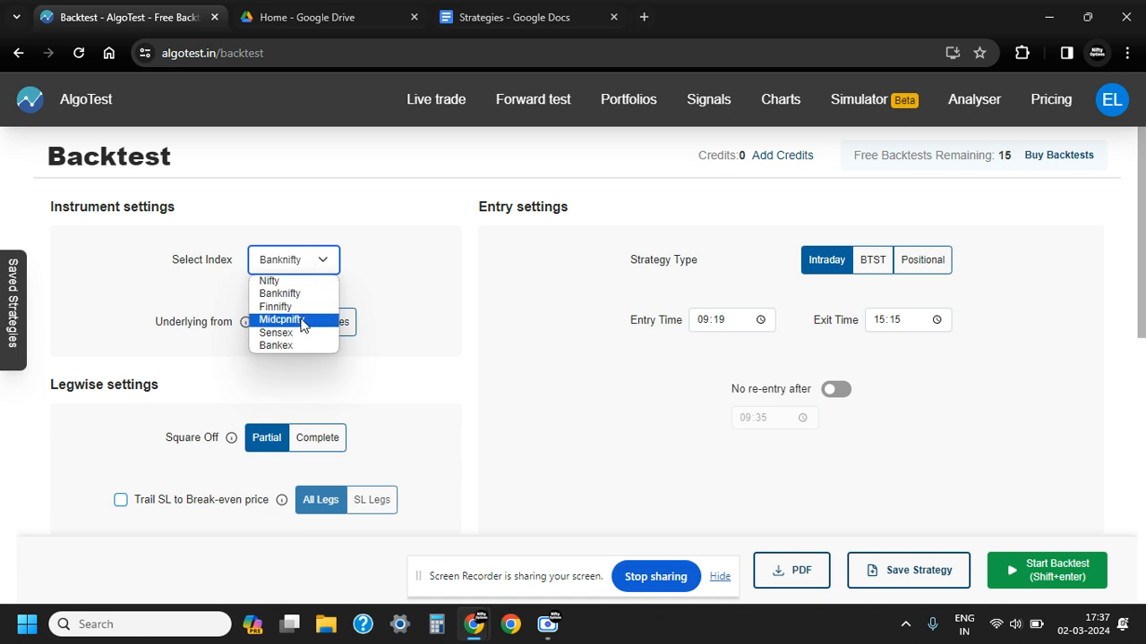
left_click(290, 295)
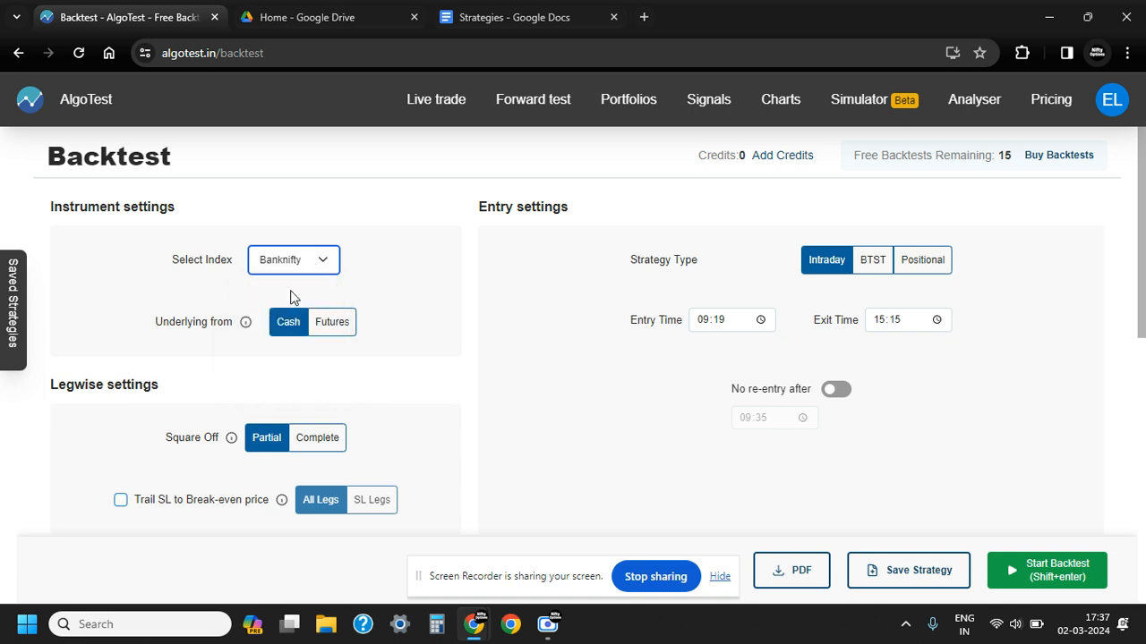
left_click(391, 289)
left_click(333, 324)
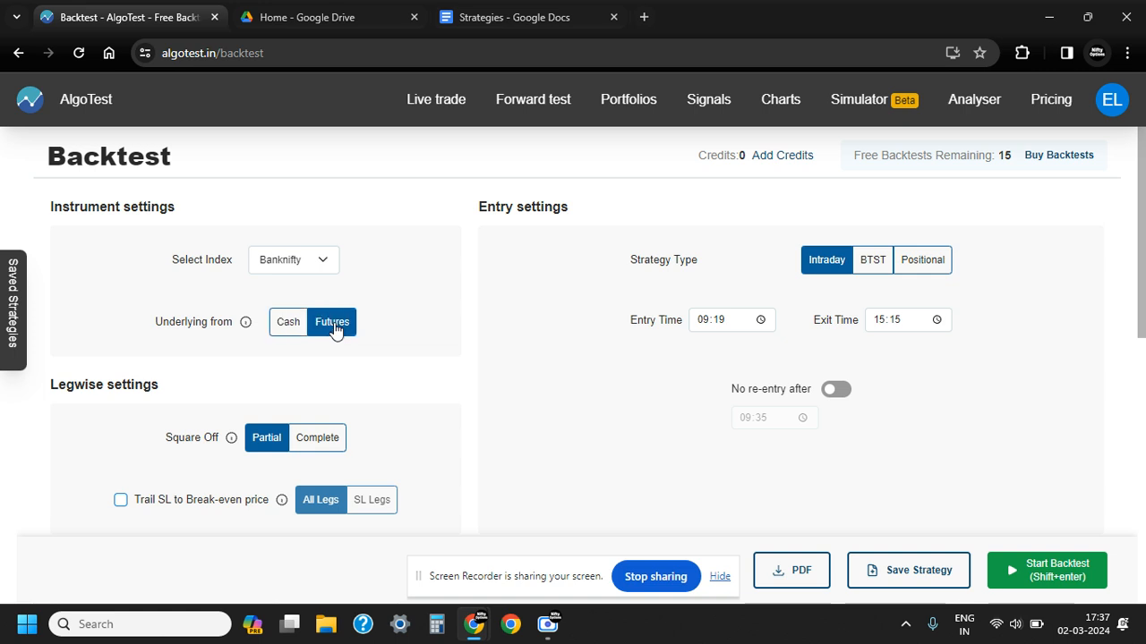
left_click(287, 328)
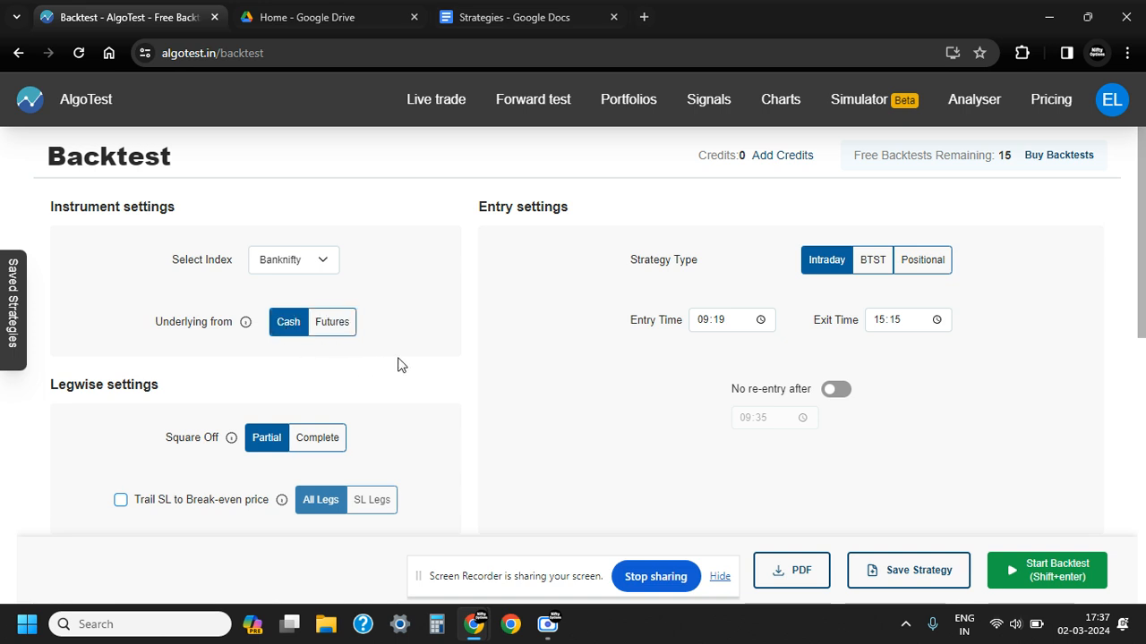
Add a weekly ATM call option leg with a sell position of 1 lot to the strategy
scroll(424, 370, "down", 2)
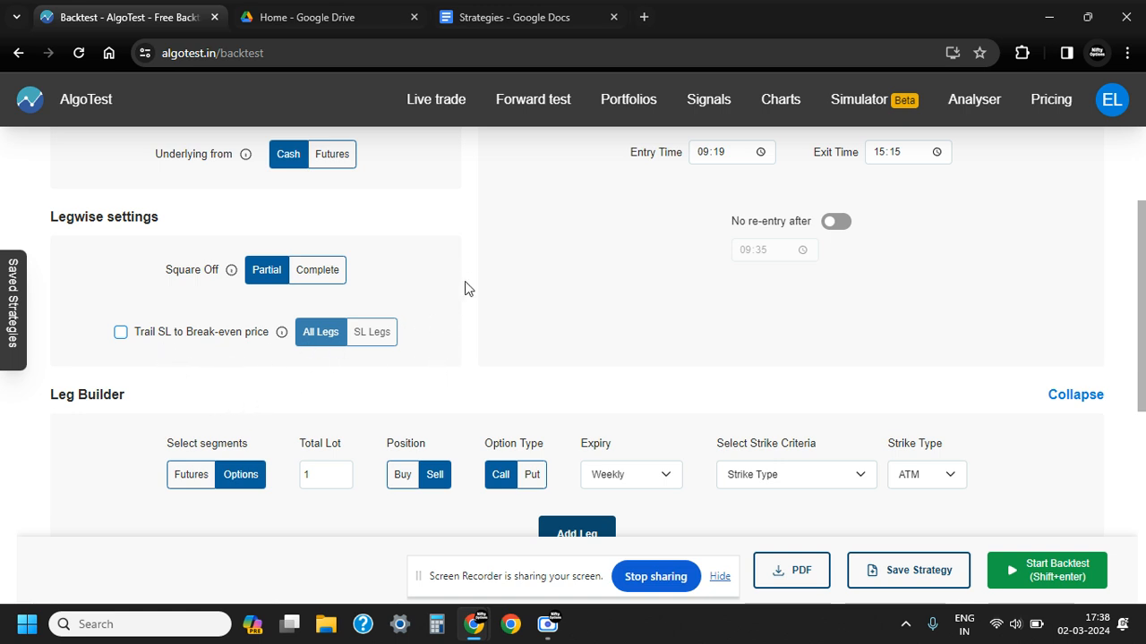
scroll(475, 263, "down", 2)
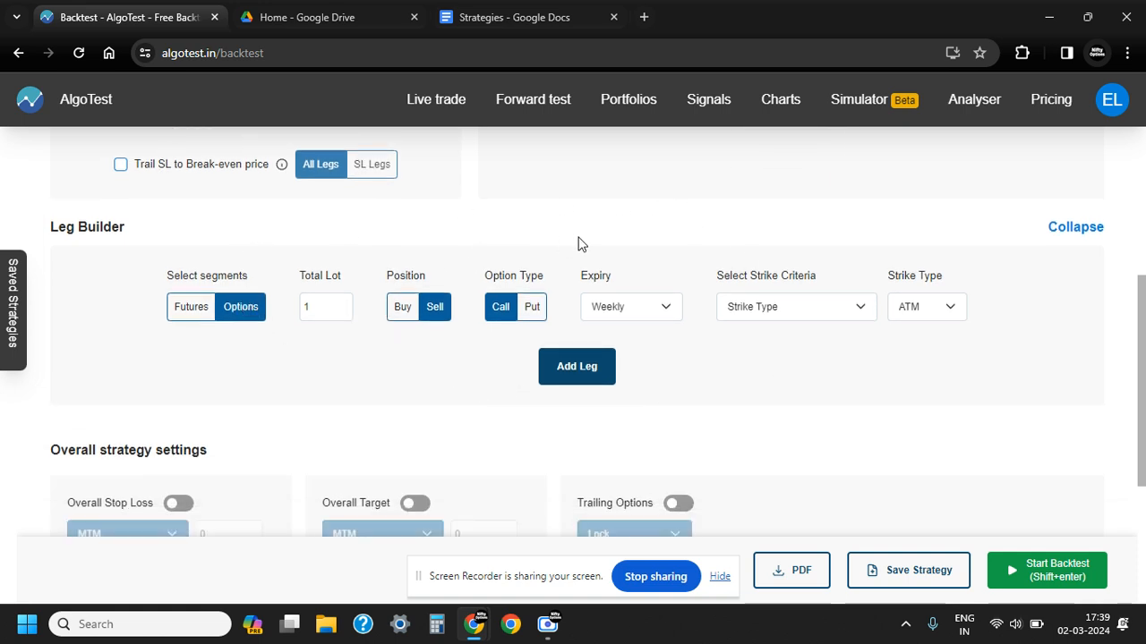
scroll(455, 289, "down", 1)
scroll(373, 378, "down", 1)
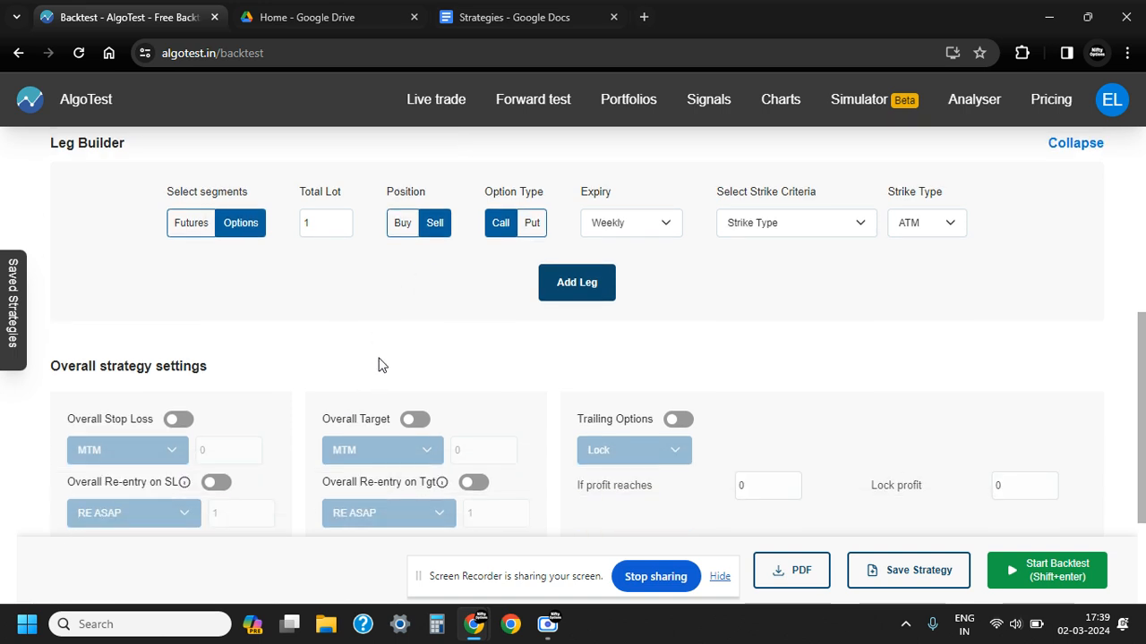
scroll(384, 358, "up", 2)
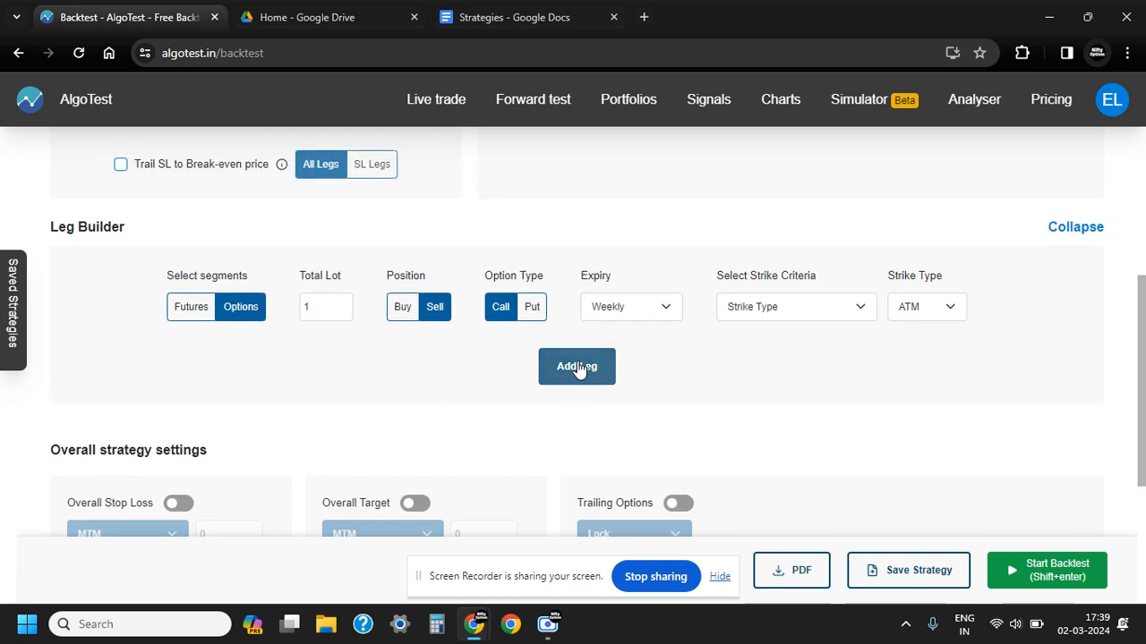
left_click(578, 367)
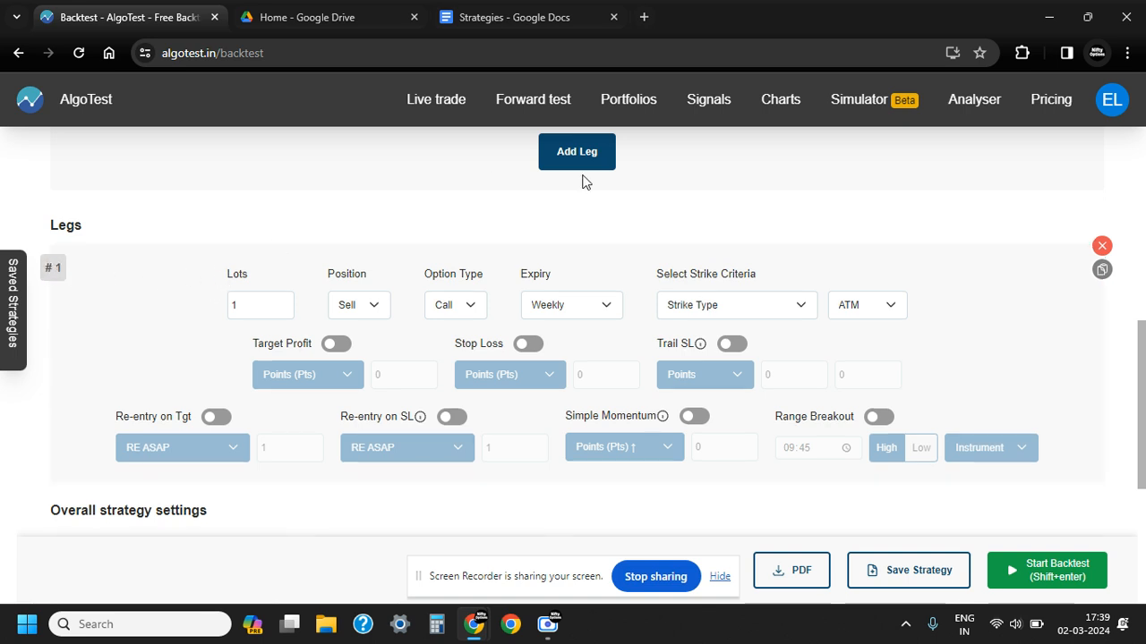
Check the hedge position rules in the Strategies document and return to the AlgoTest backtest
left_click(522, 25)
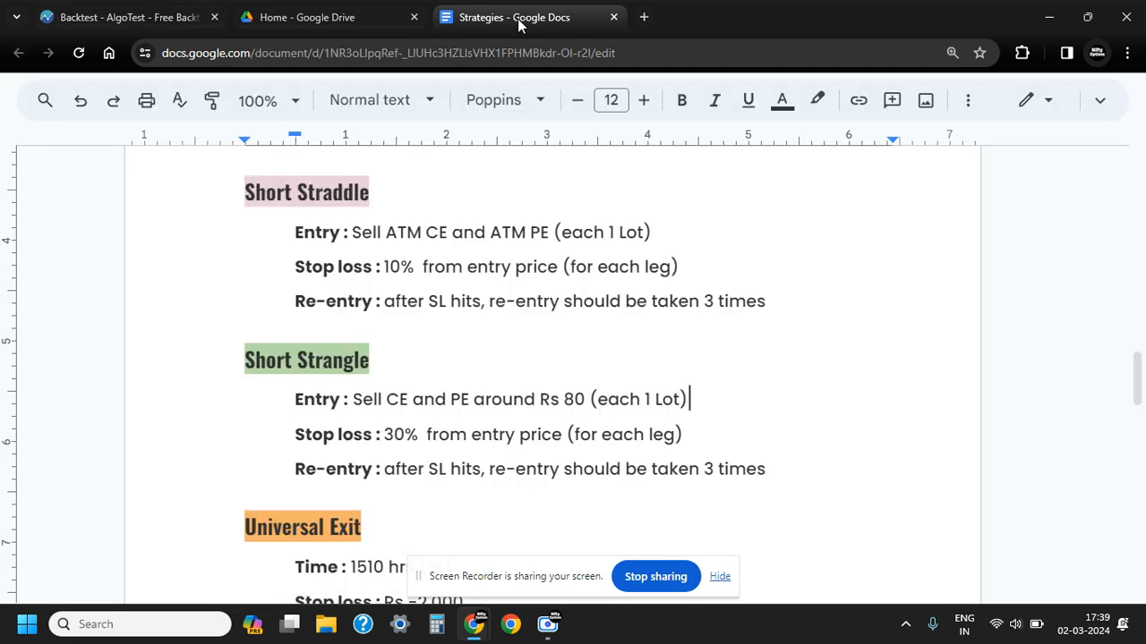
scroll(408, 298, "up", 4)
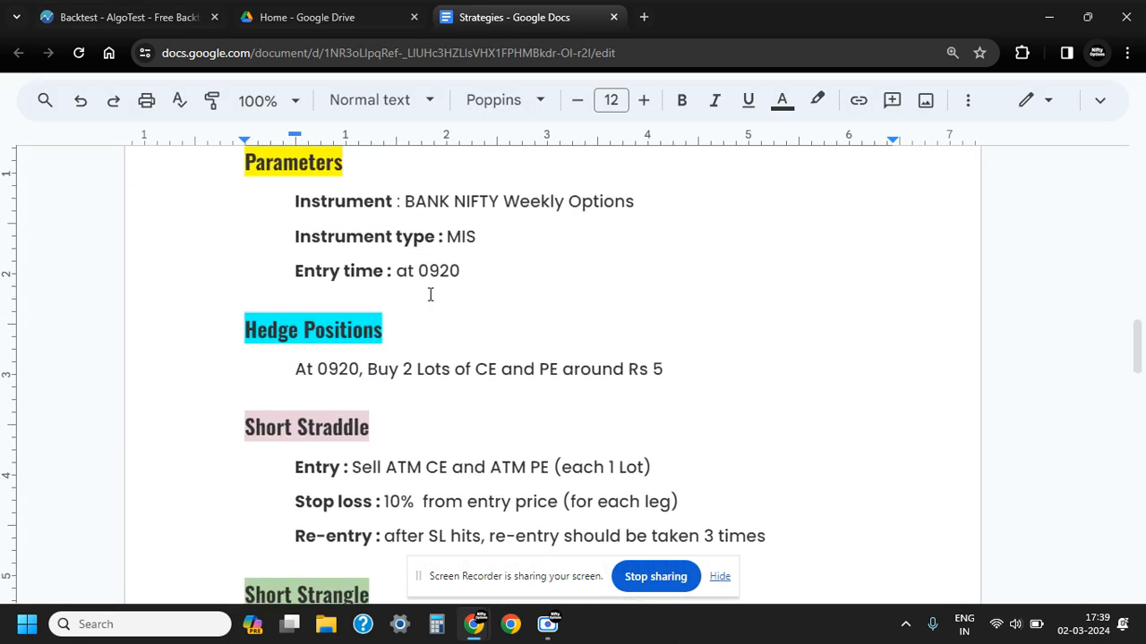
scroll(414, 437, "down", 2)
scroll(414, 436, "down", 1)
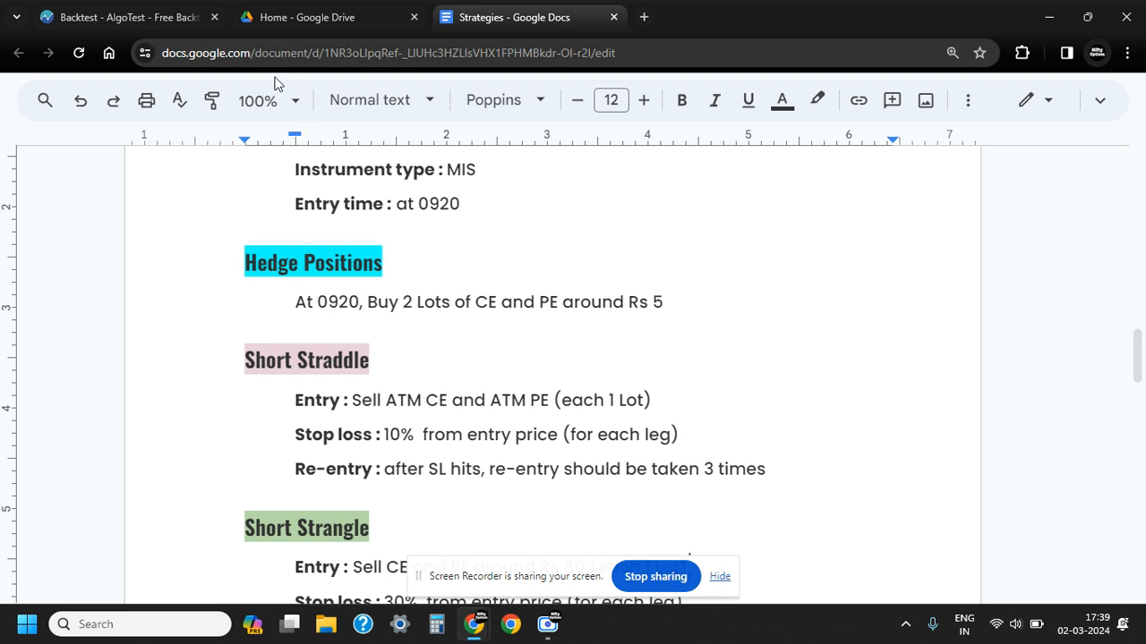
left_click(152, 17)
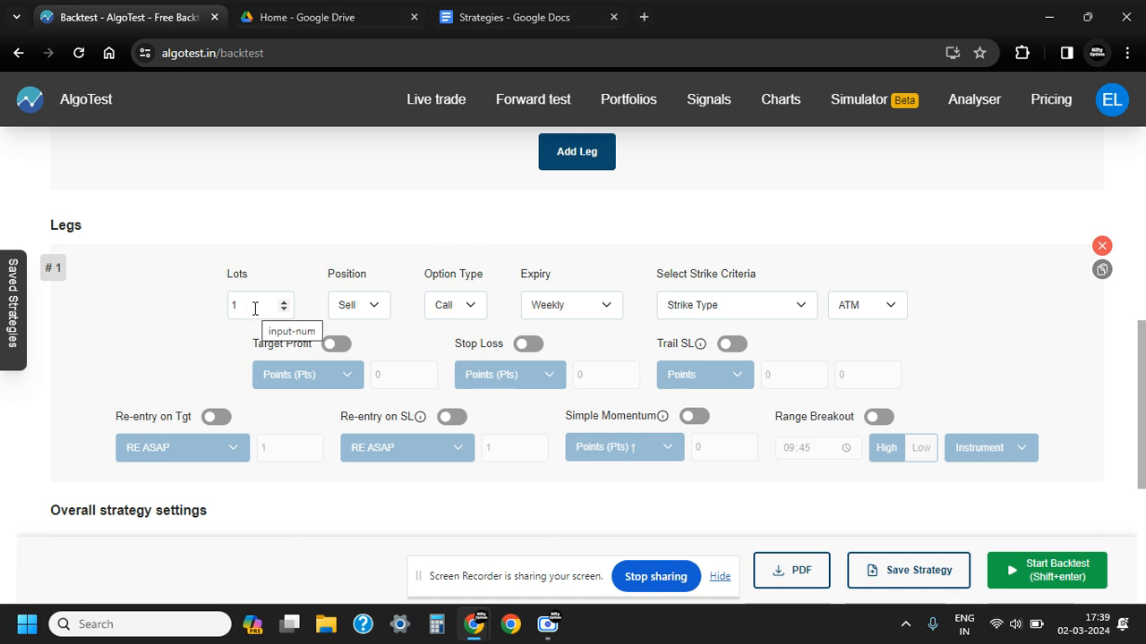
Set leg 1 to buy 2 lots and choose Closest Premium as its strike criteria
left_click(283, 306)
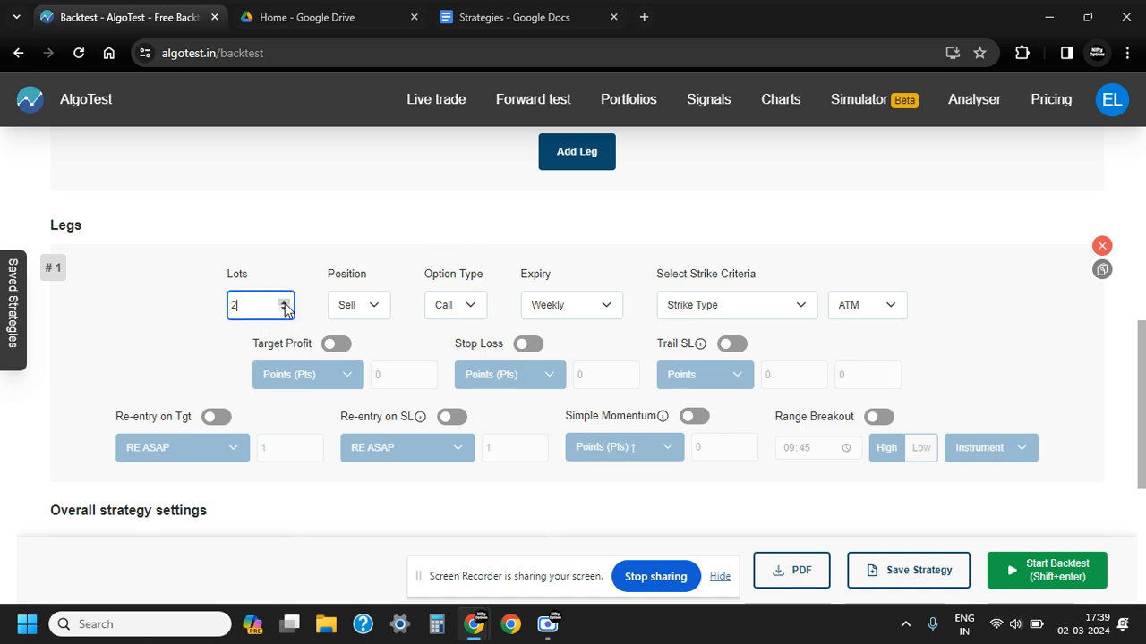
left_click(372, 306)
left_click(353, 327)
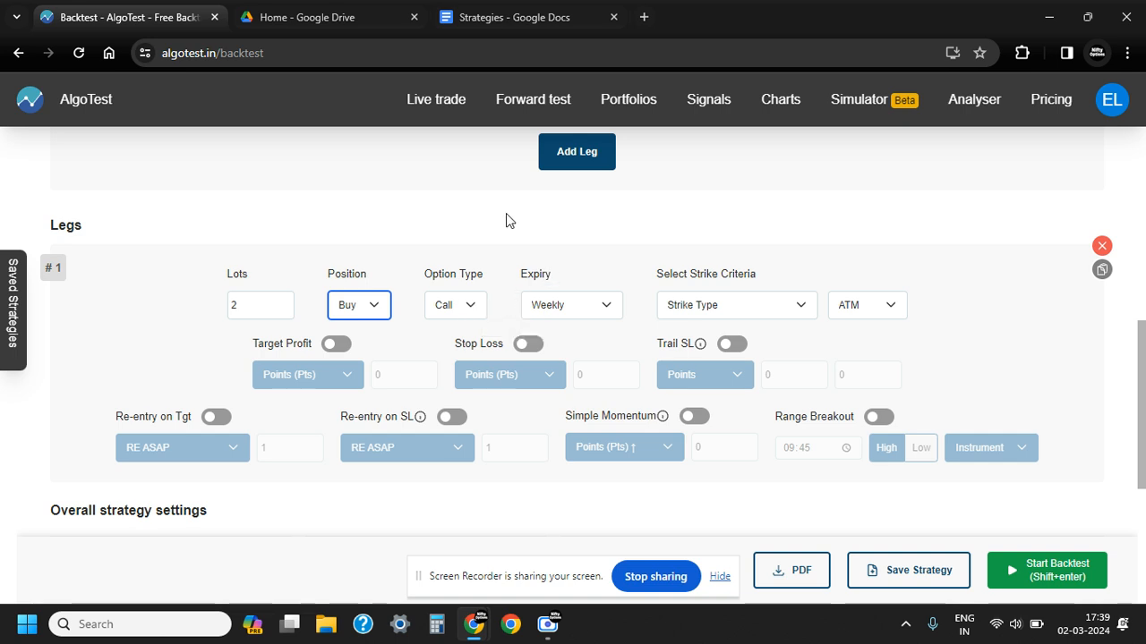
left_click(774, 314)
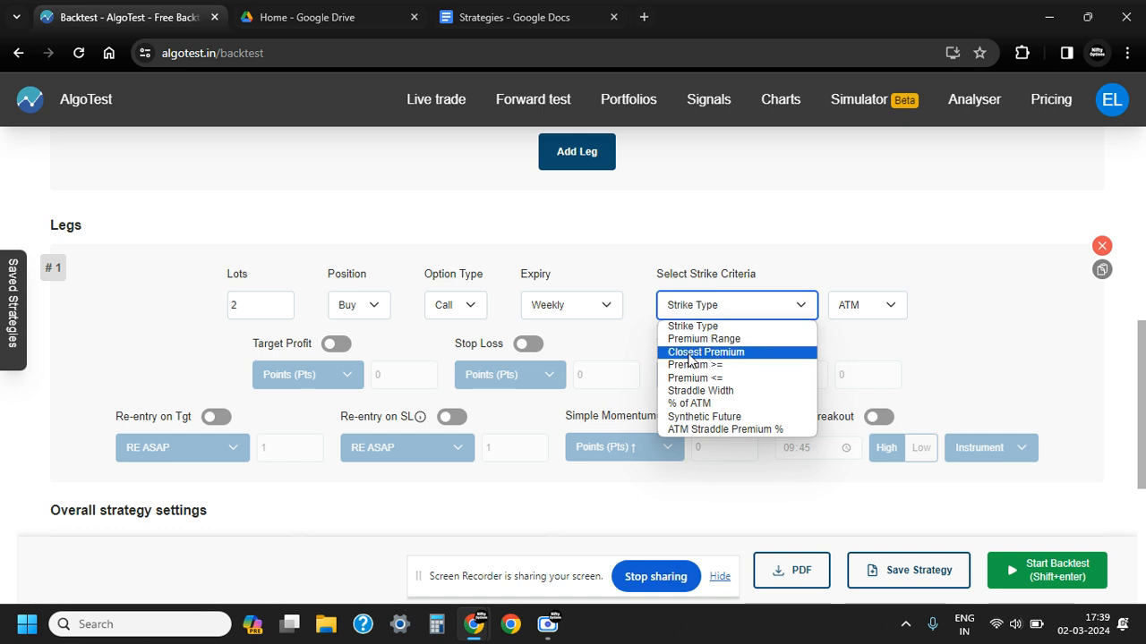
left_click(737, 355)
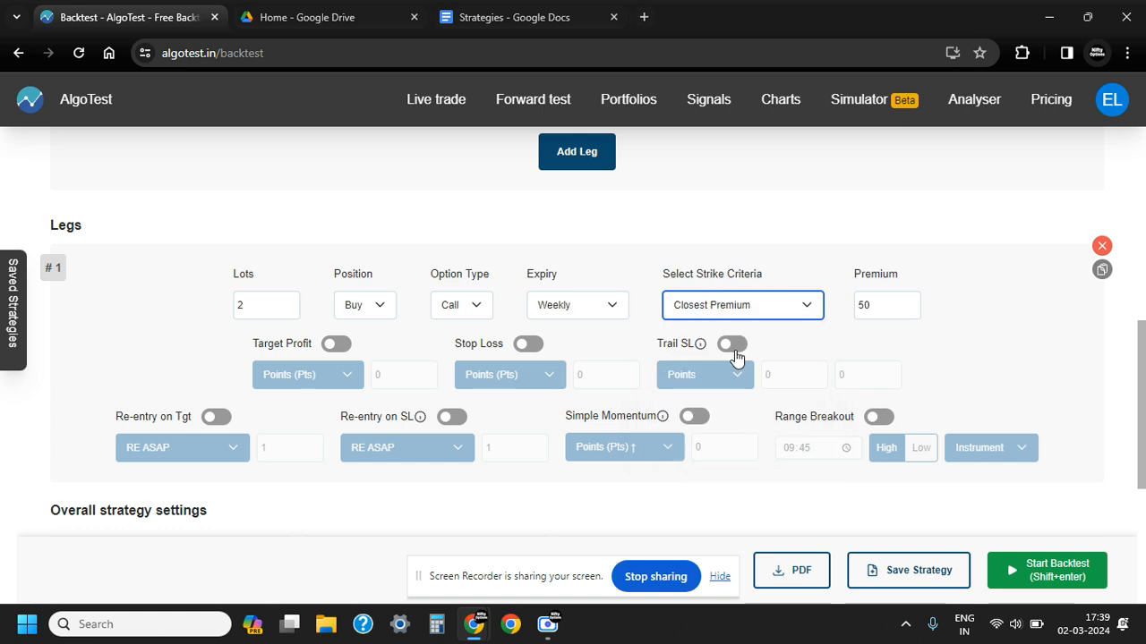
Set the premium of leg 1 to 5
left_click(884, 306)
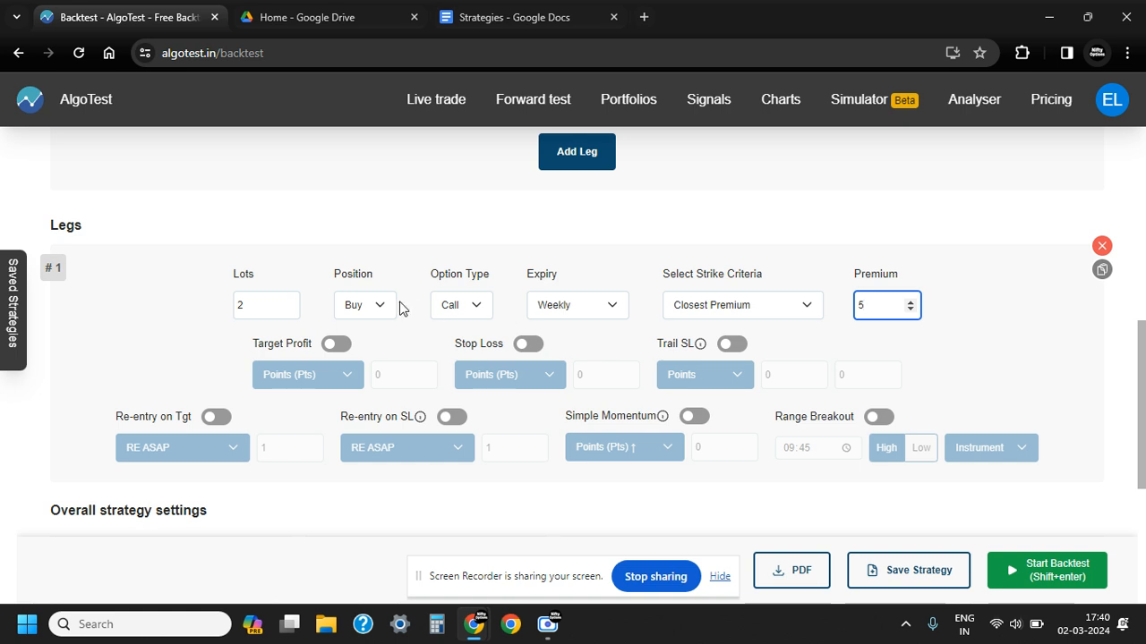
left_click(172, 332)
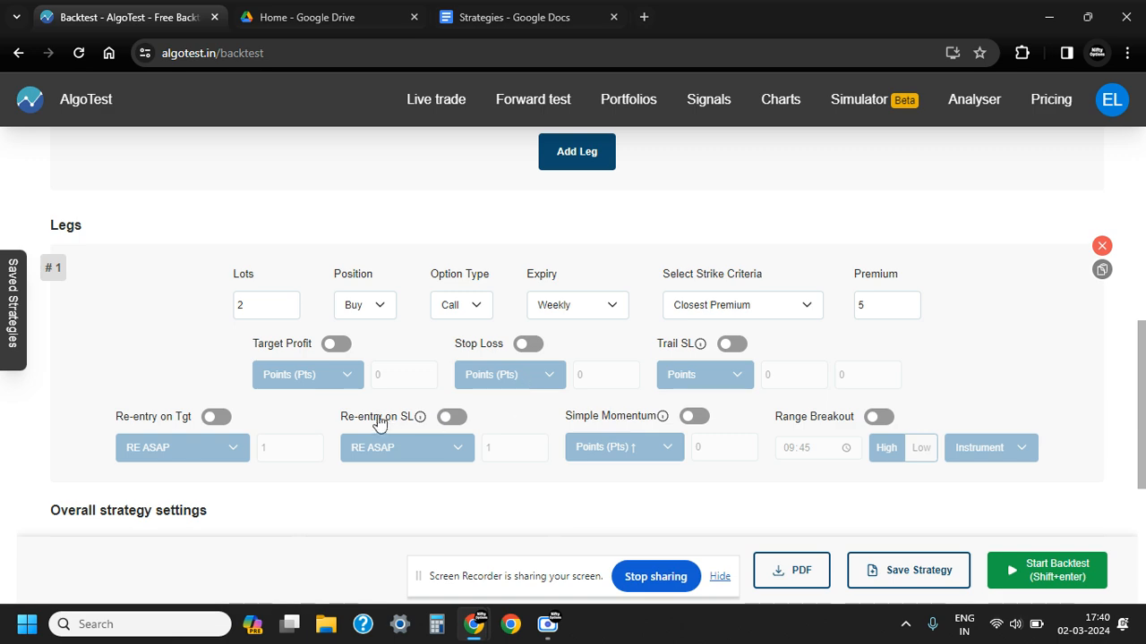
scroll(545, 364, "down", 2)
scroll(552, 368, "up", 2)
scroll(552, 369, "up", 2)
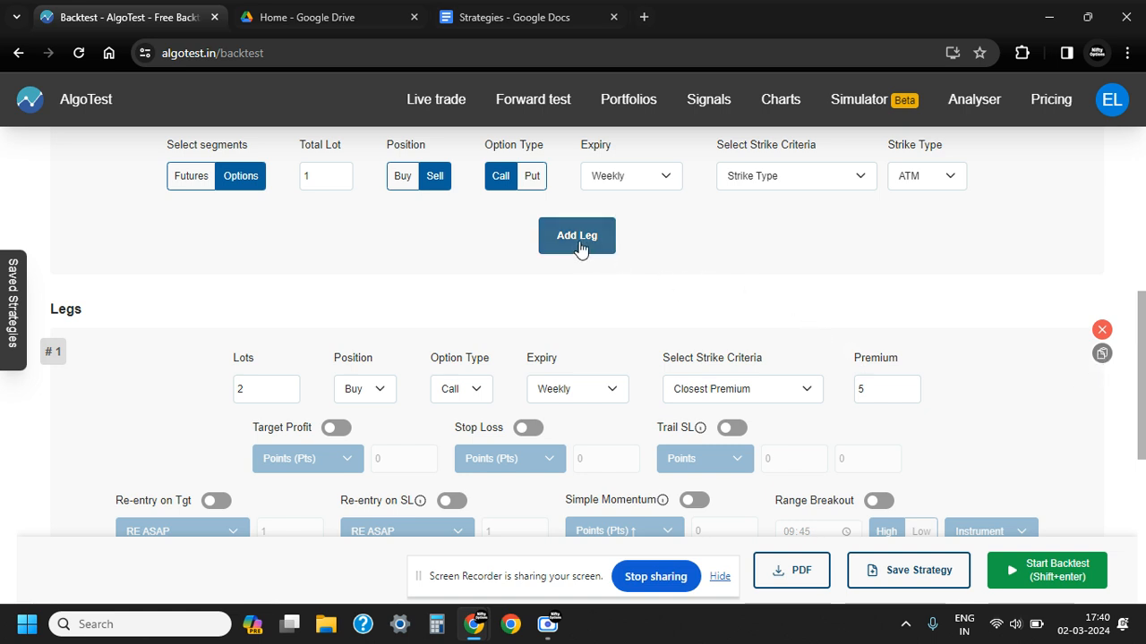
Duplicate leg 1 and change the option type of the copy, leg 2, to Put
left_click(1102, 355)
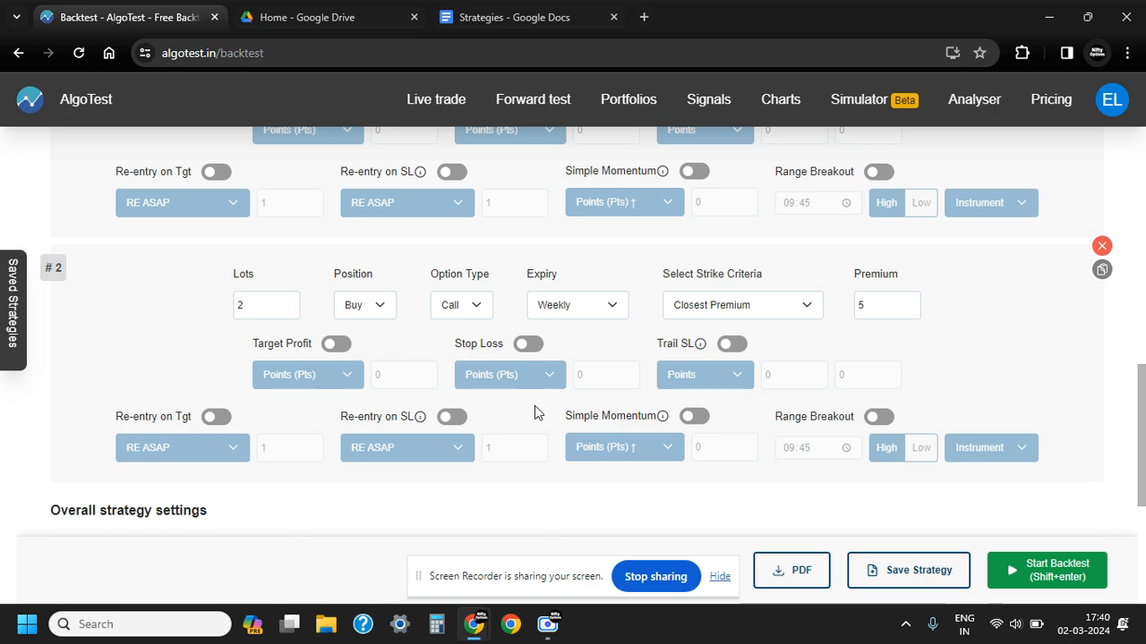
scroll(536, 414, "up", 1)
scroll(461, 393, "up", 3)
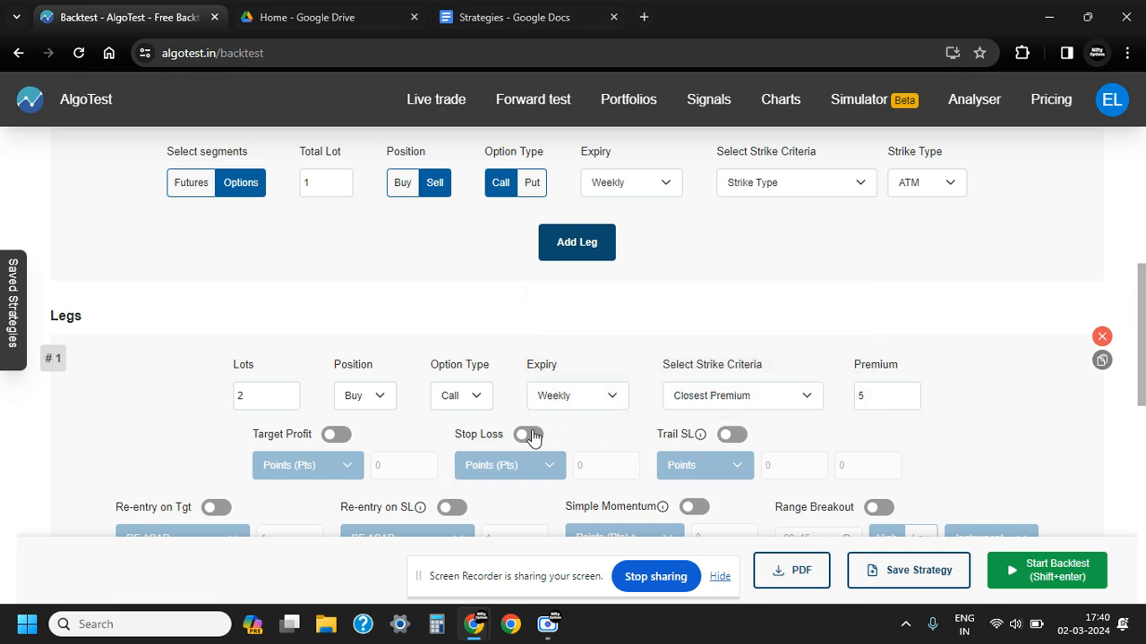
scroll(532, 436, "down", 4)
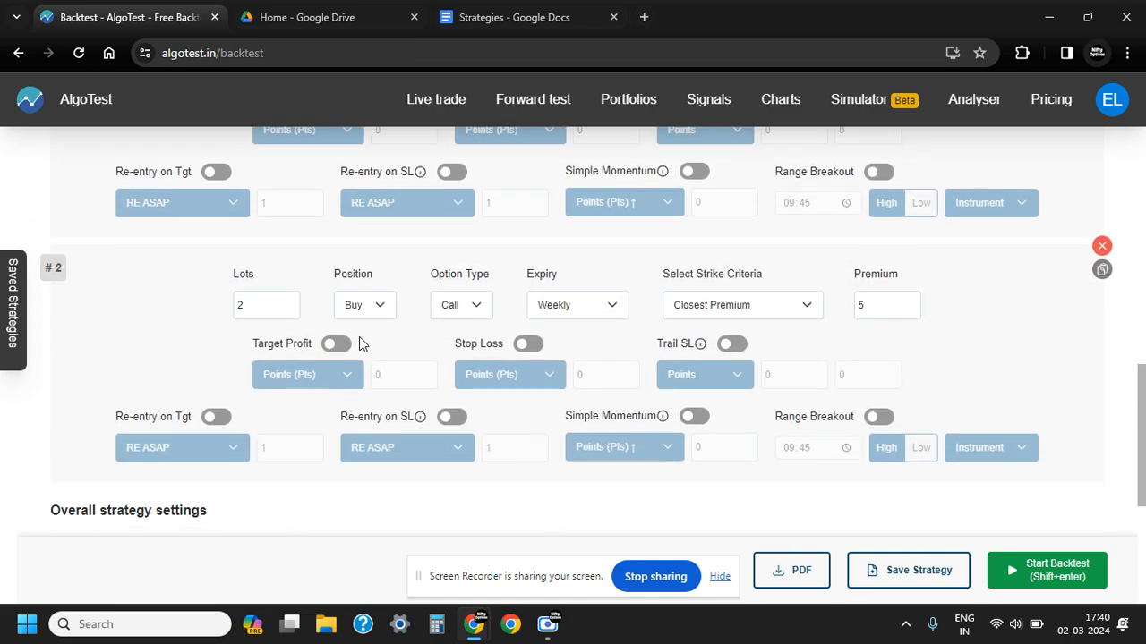
left_click(474, 306)
left_click(469, 337)
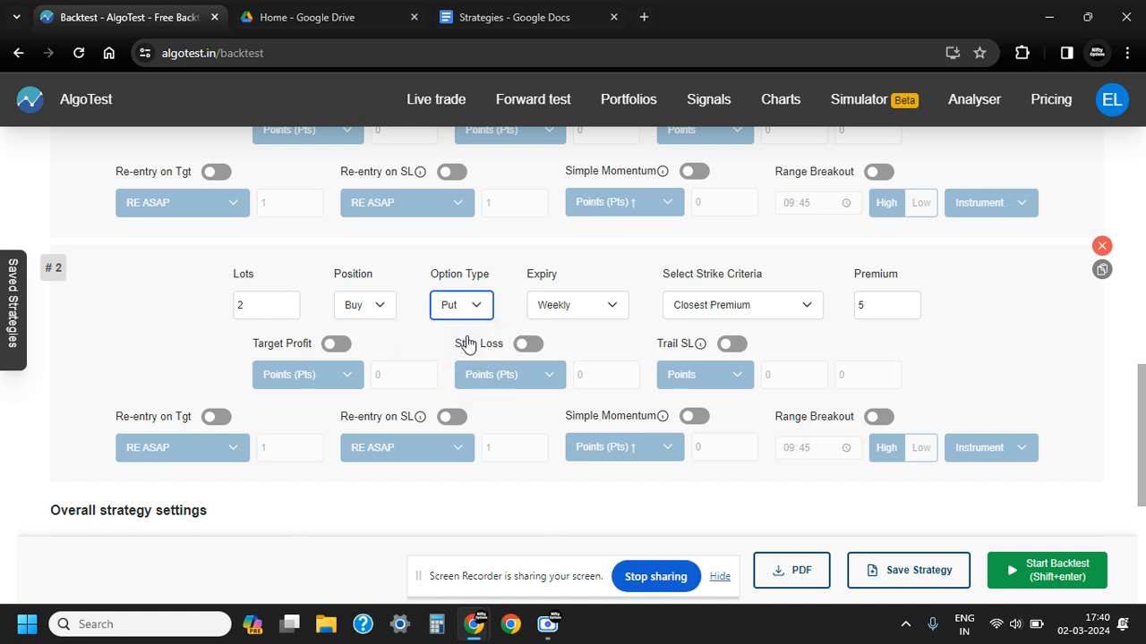
left_click(598, 335)
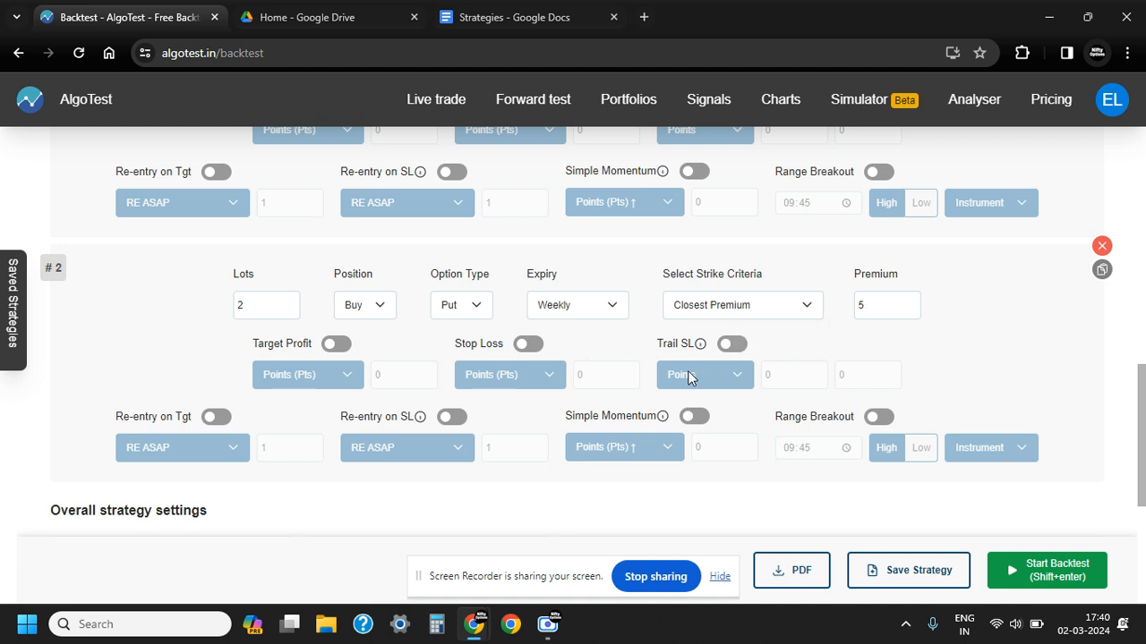
Duplicate leg 2 as a third leg and check the short straddle entry rule in the Strategies document
scroll(761, 340, "down", 1)
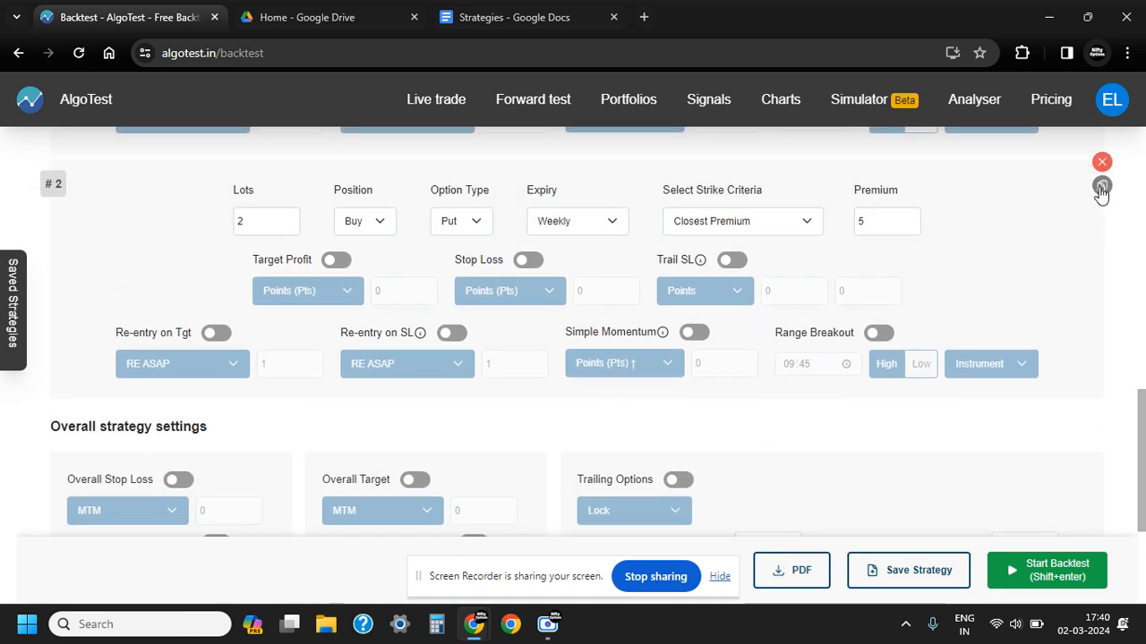
left_click(1101, 188)
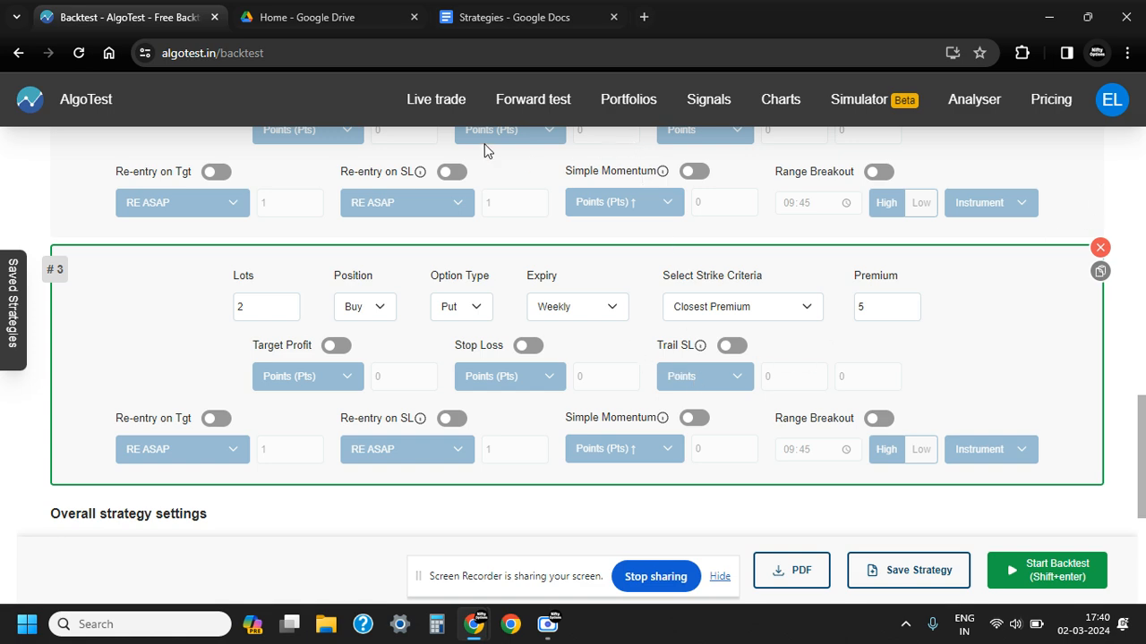
left_click(511, 22)
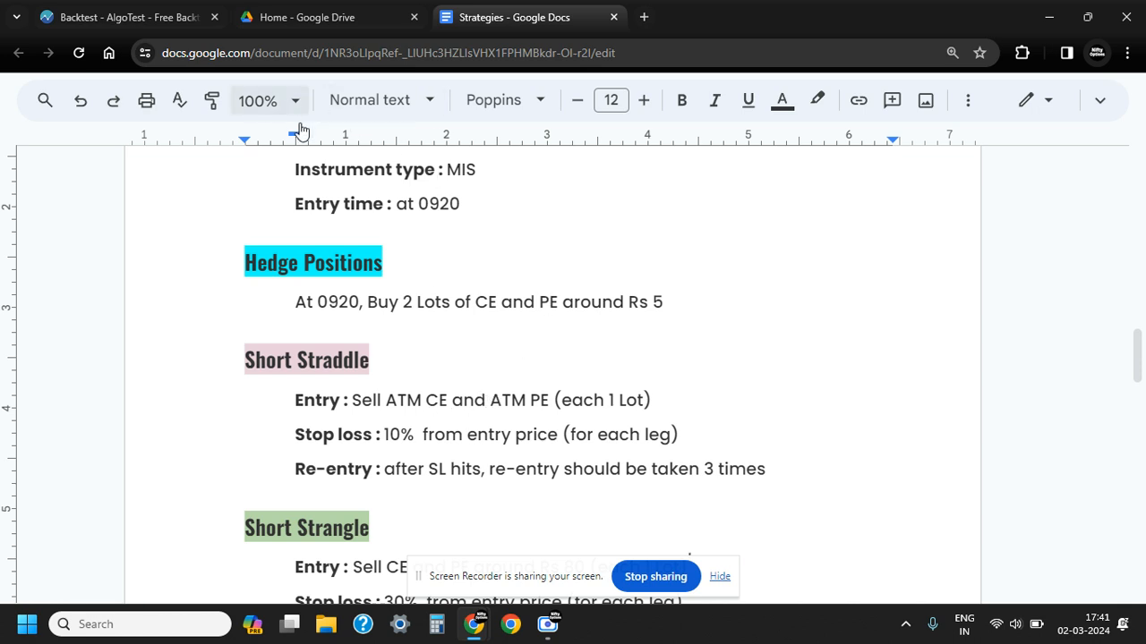
left_click(157, 17)
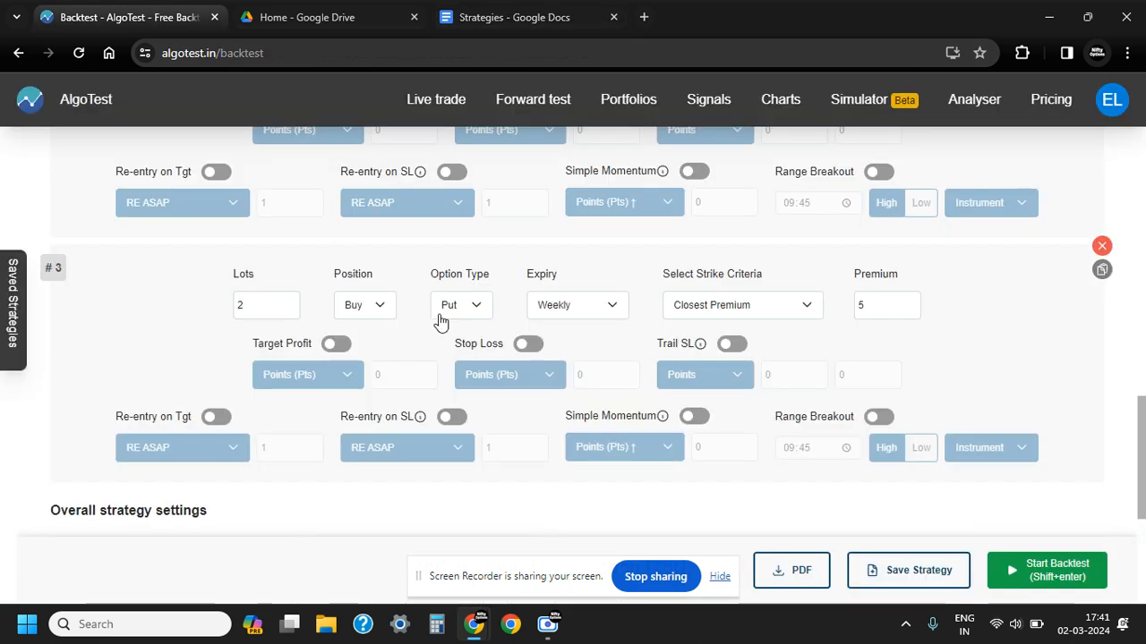
Set leg 3 to sell 1 lot of the call option, using Strike Type ATM as its strike criteria
mouse_move(424, 422)
left_click(291, 310)
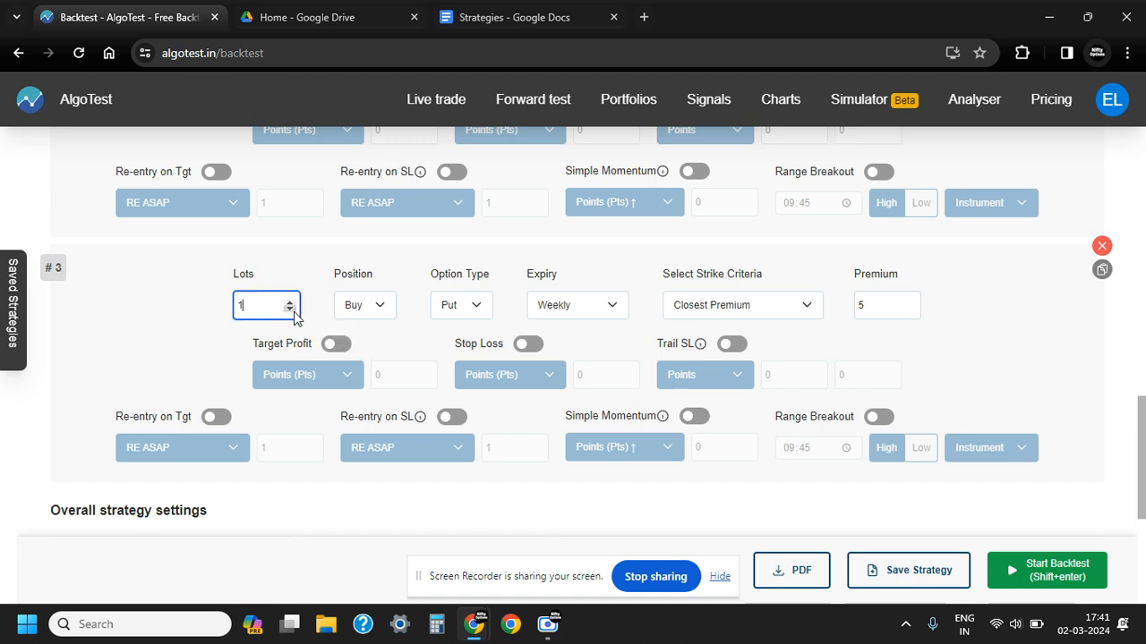
left_click(360, 306)
left_click(362, 341)
left_click(475, 308)
left_click(474, 320)
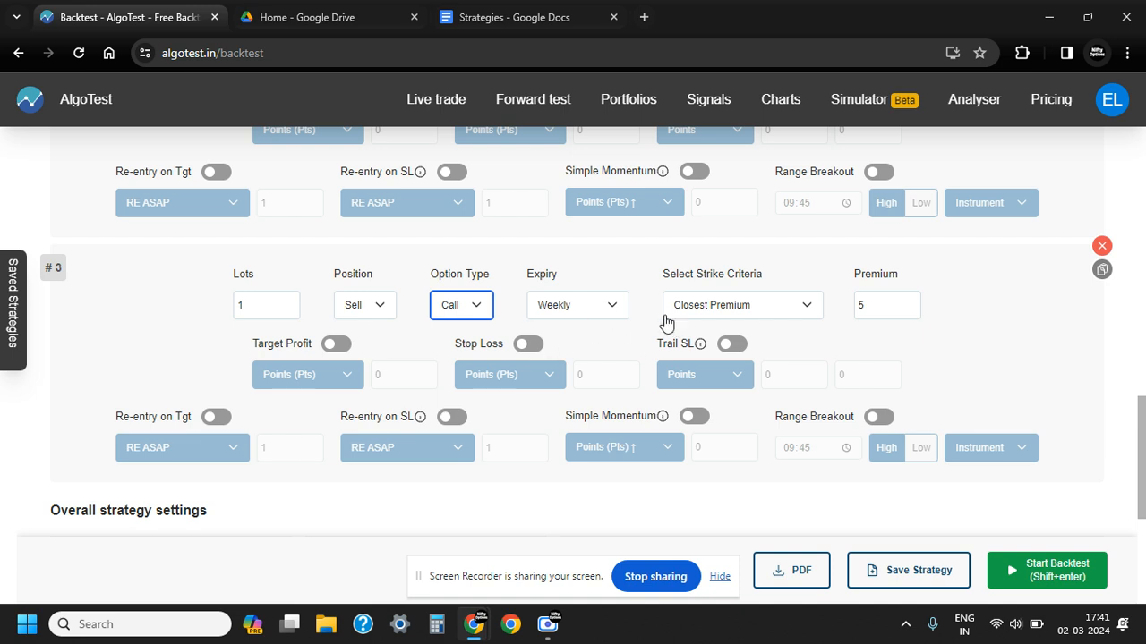
left_click(749, 307)
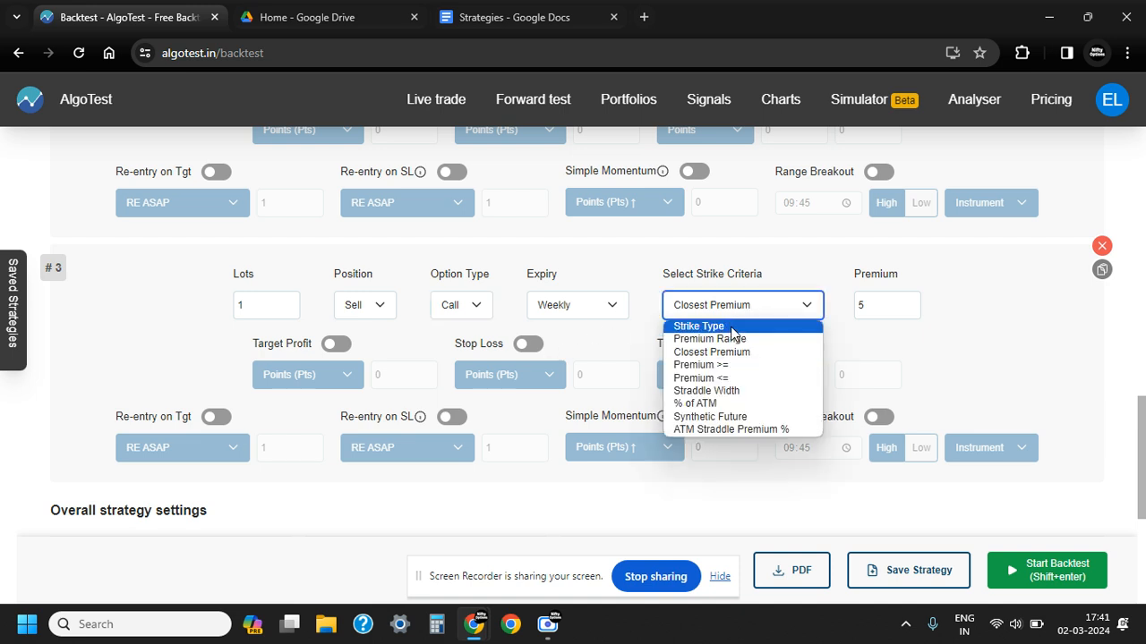
left_click(737, 327)
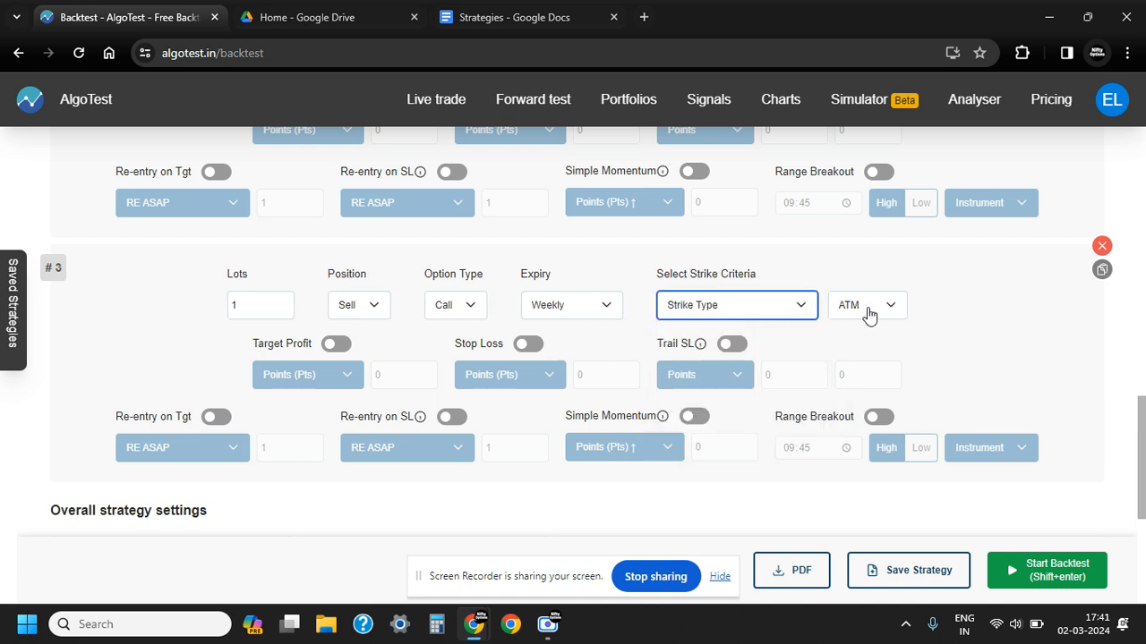
left_click(954, 311)
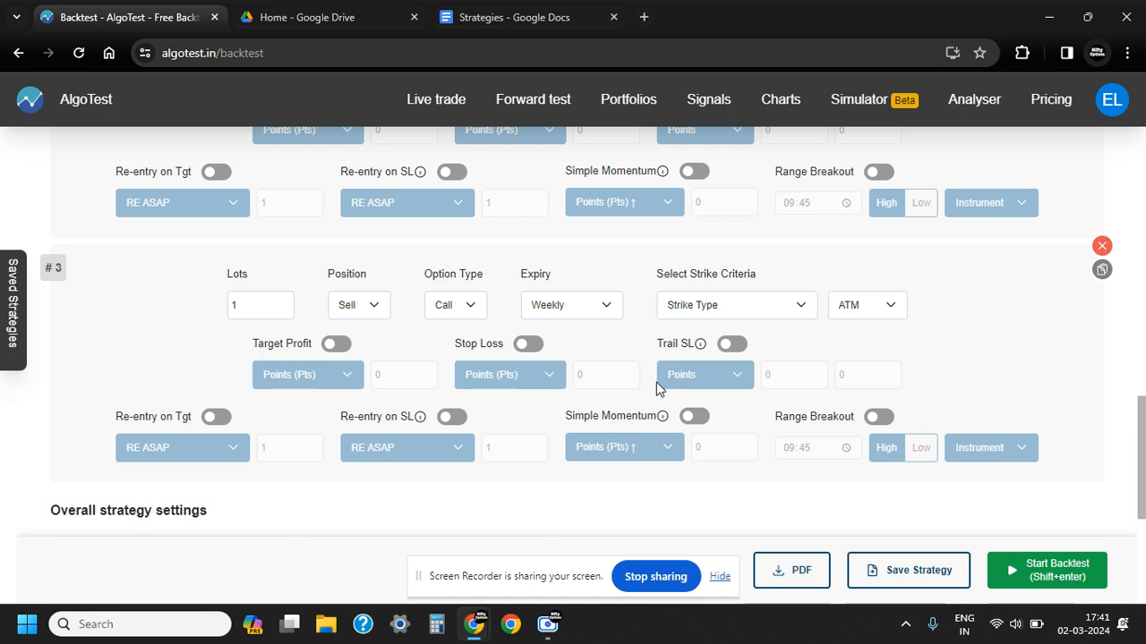
Check the short straddle stop loss rule in the Strategies document and return to the legs in the AlgoTest backtest
left_click(502, 17)
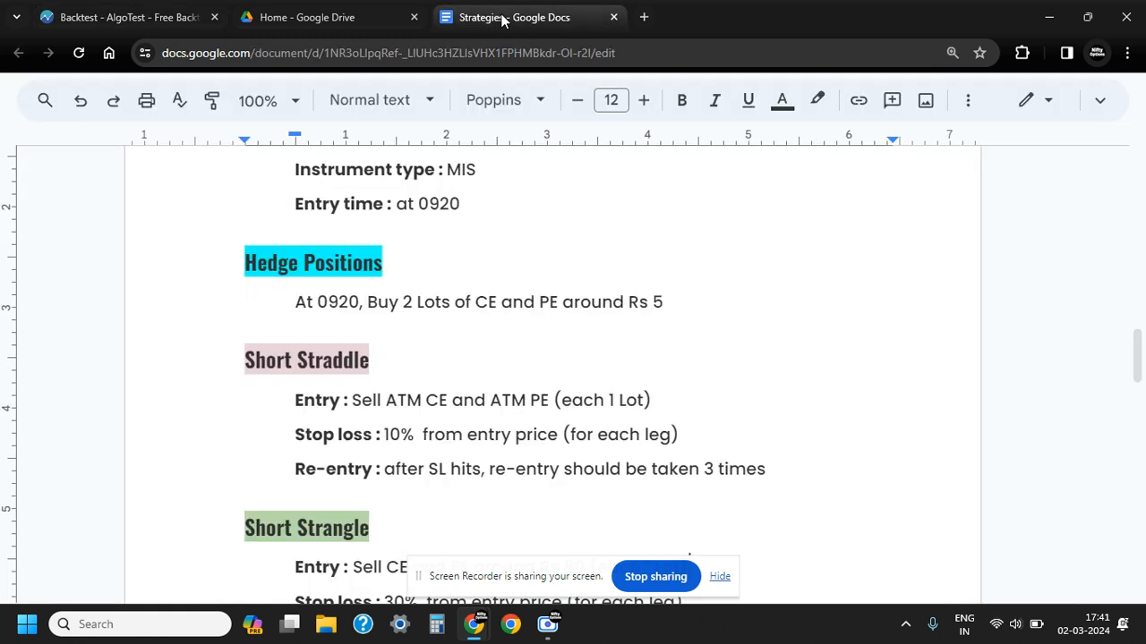
left_click_drag(386, 435, 430, 435)
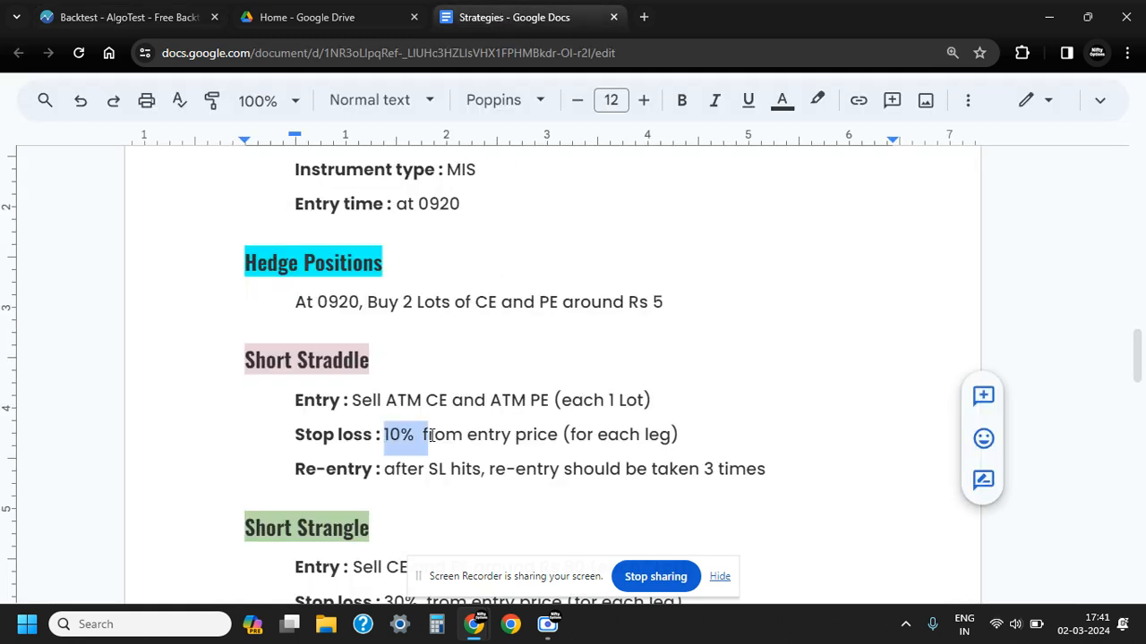
left_click(158, 22)
scroll(396, 348, "up", 2)
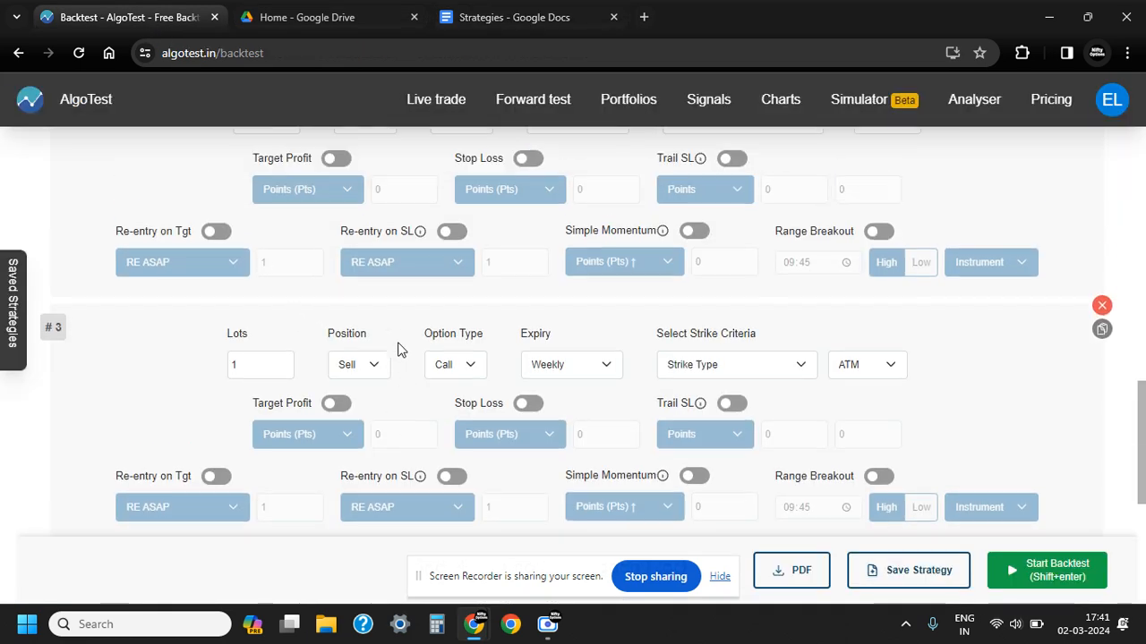
scroll(400, 348, "down", 2)
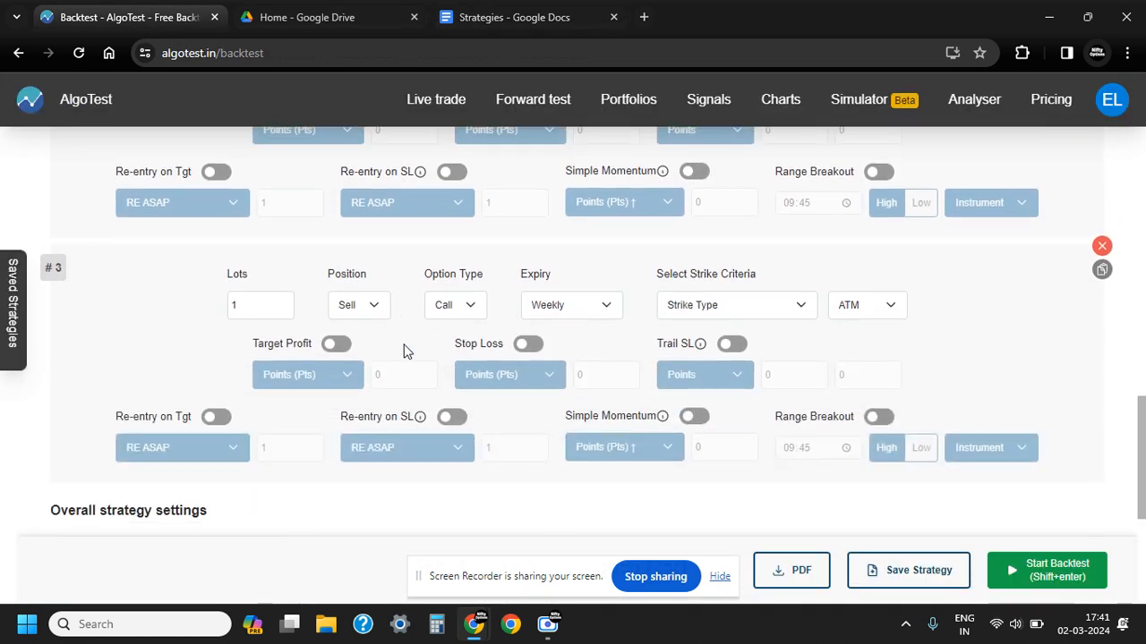
scroll(402, 350, "up", 2)
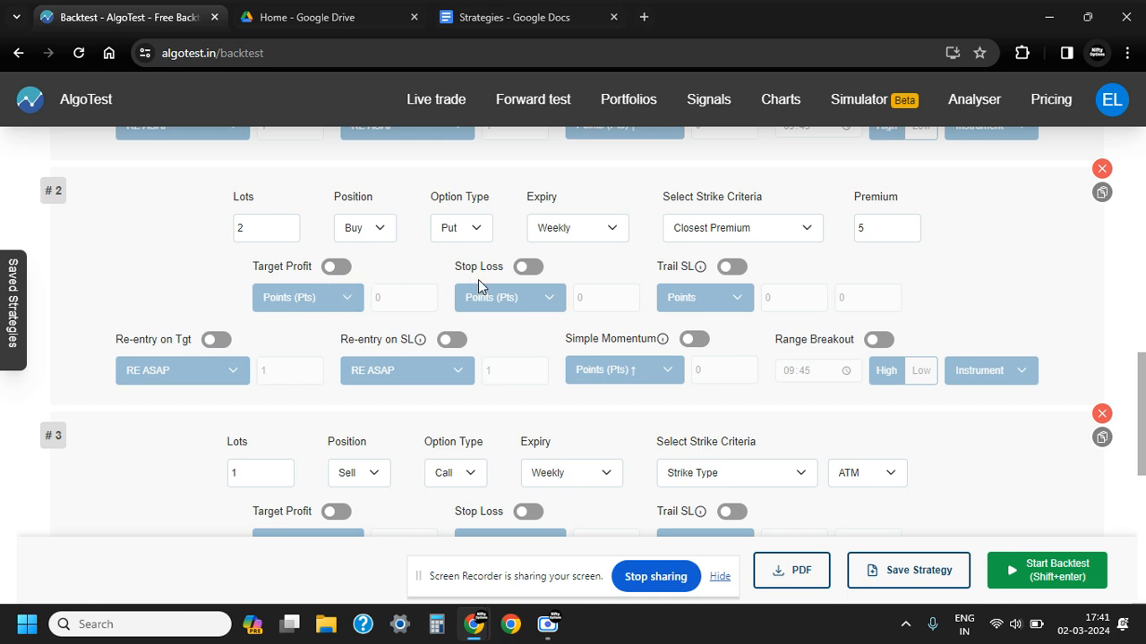
Enable the stop loss on leg 2 and set it to 10 using the Percent (%) type
left_click(526, 270)
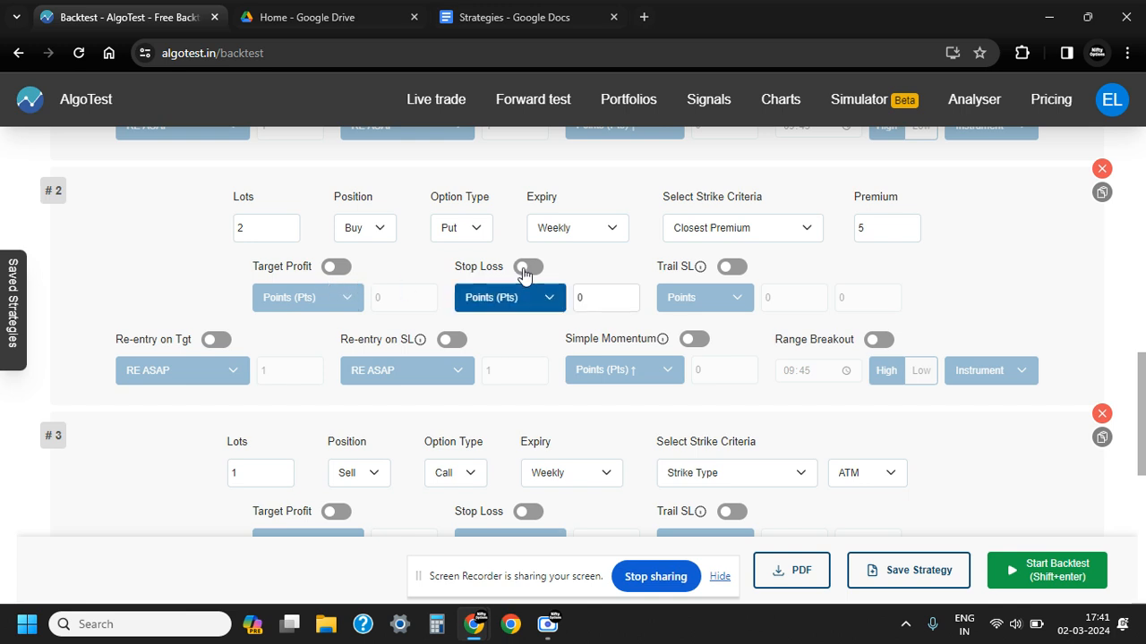
left_click(550, 302)
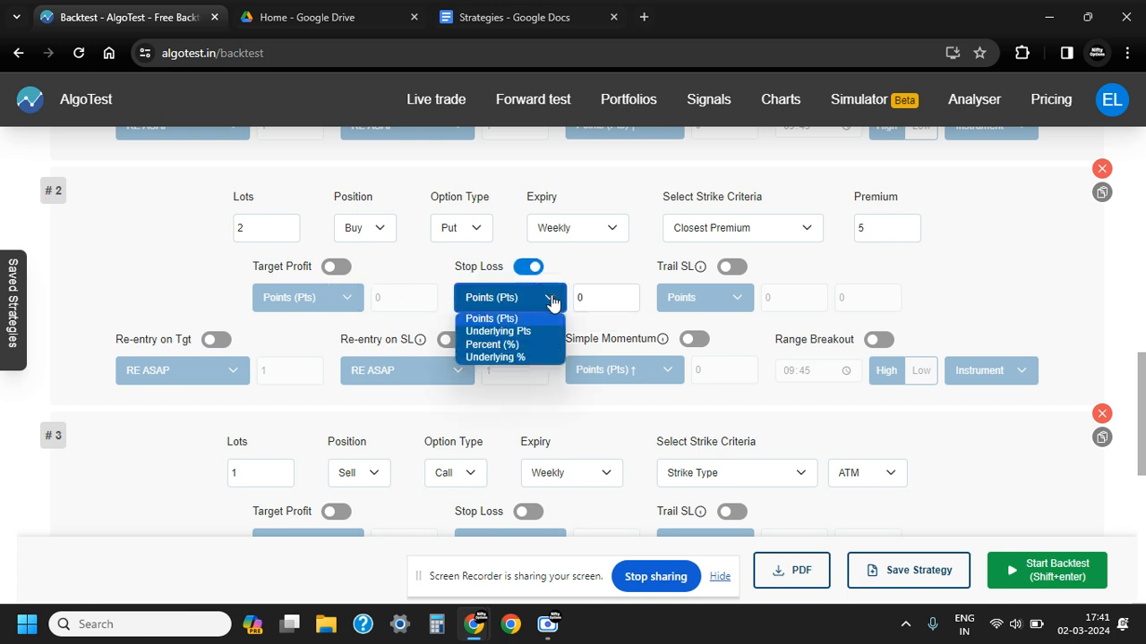
left_click(503, 345)
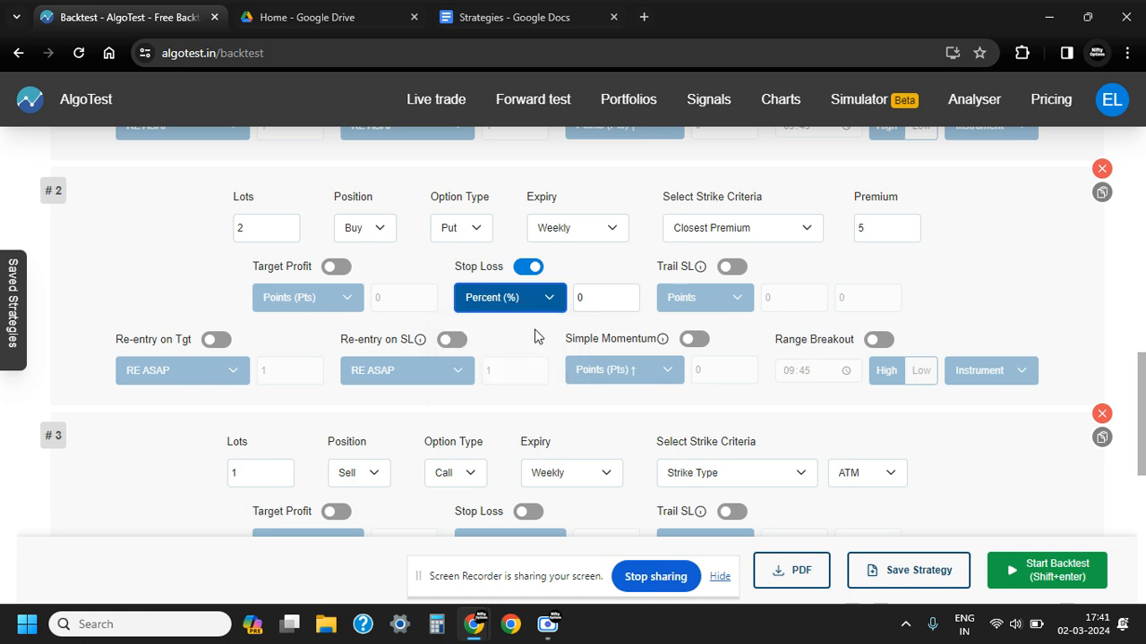
left_click(578, 303)
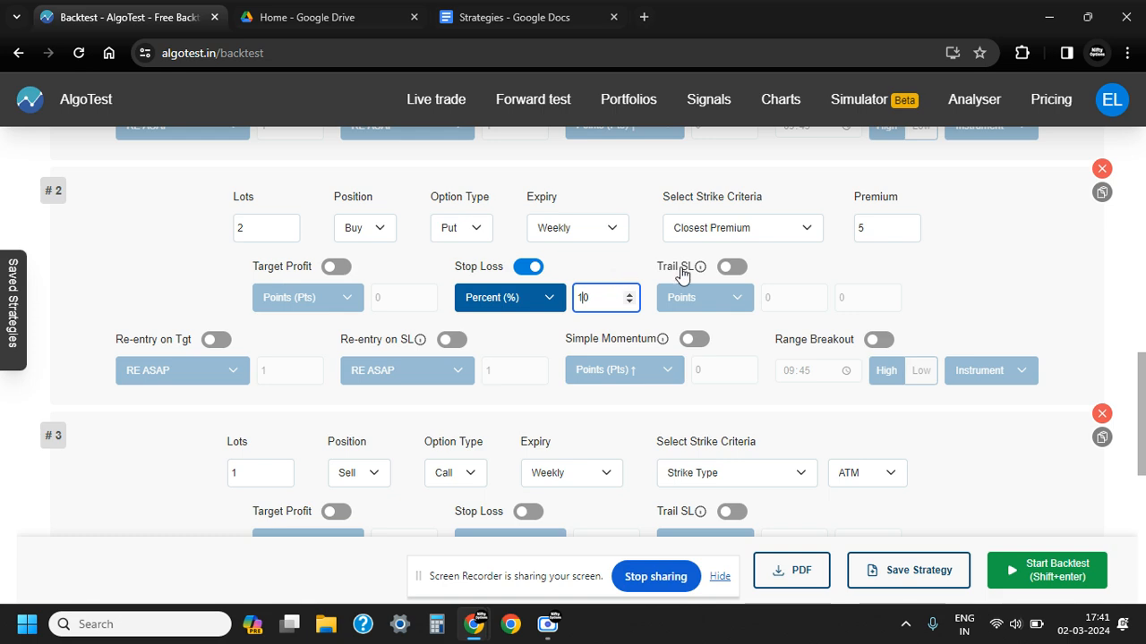
mouse_move(684, 278)
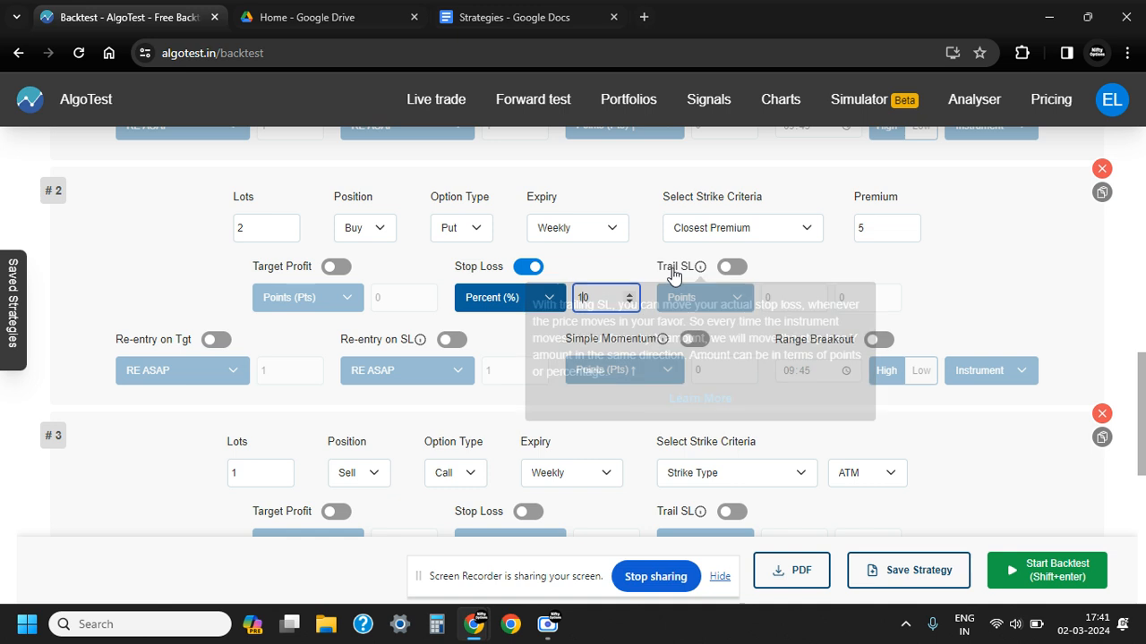
left_click(630, 262)
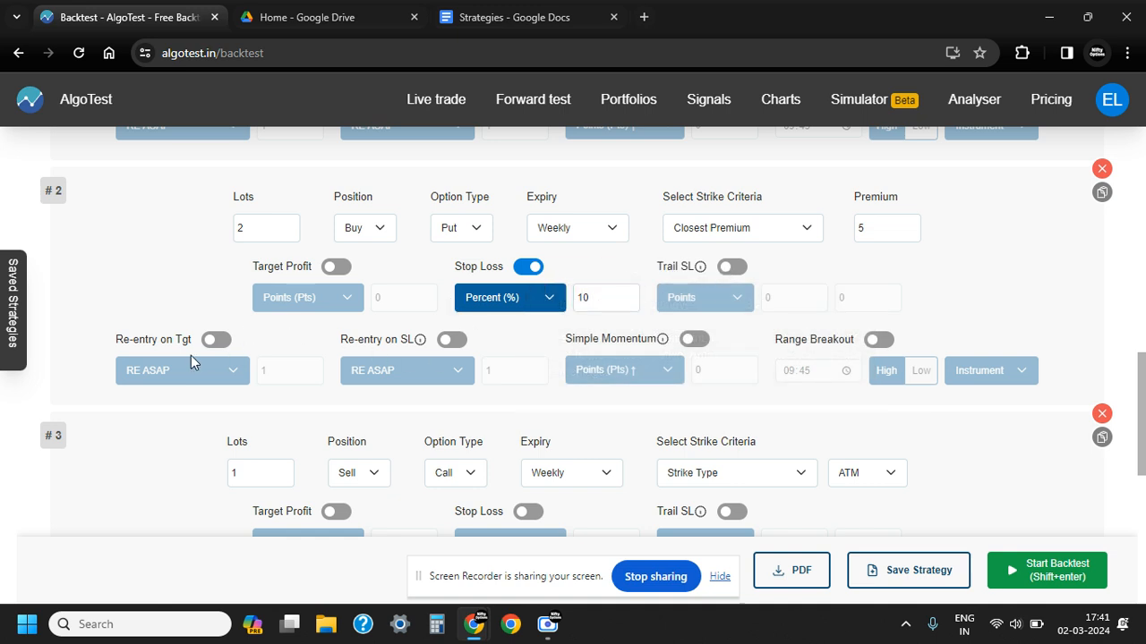
Enable re-entry on SL for leg 2 with the RE COST type and a count of 3
left_click(453, 342)
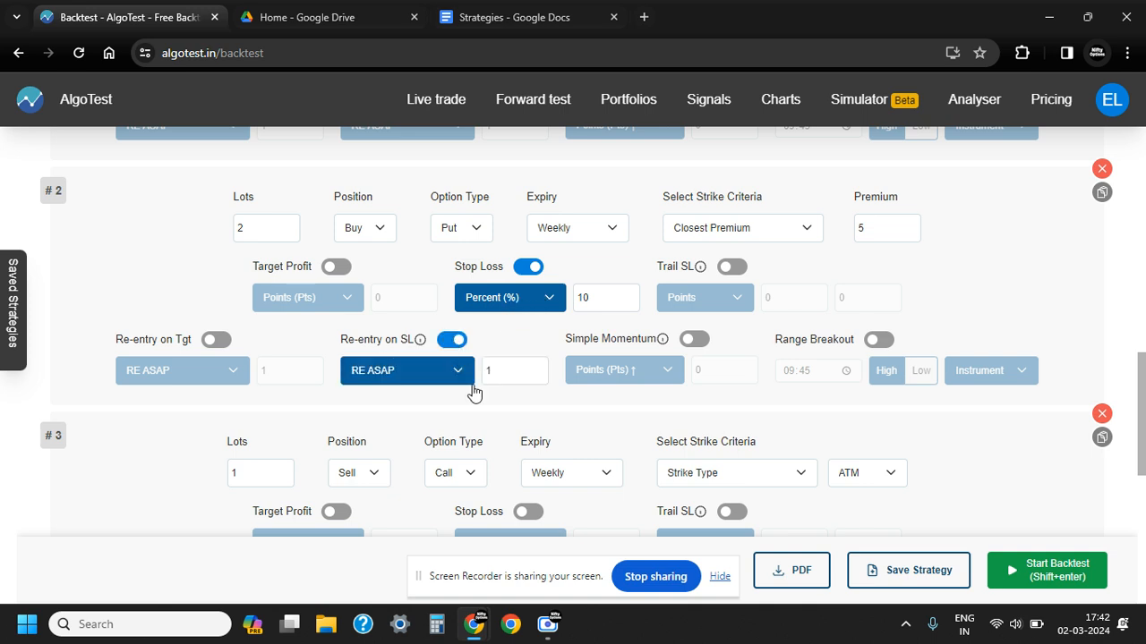
left_click(459, 376)
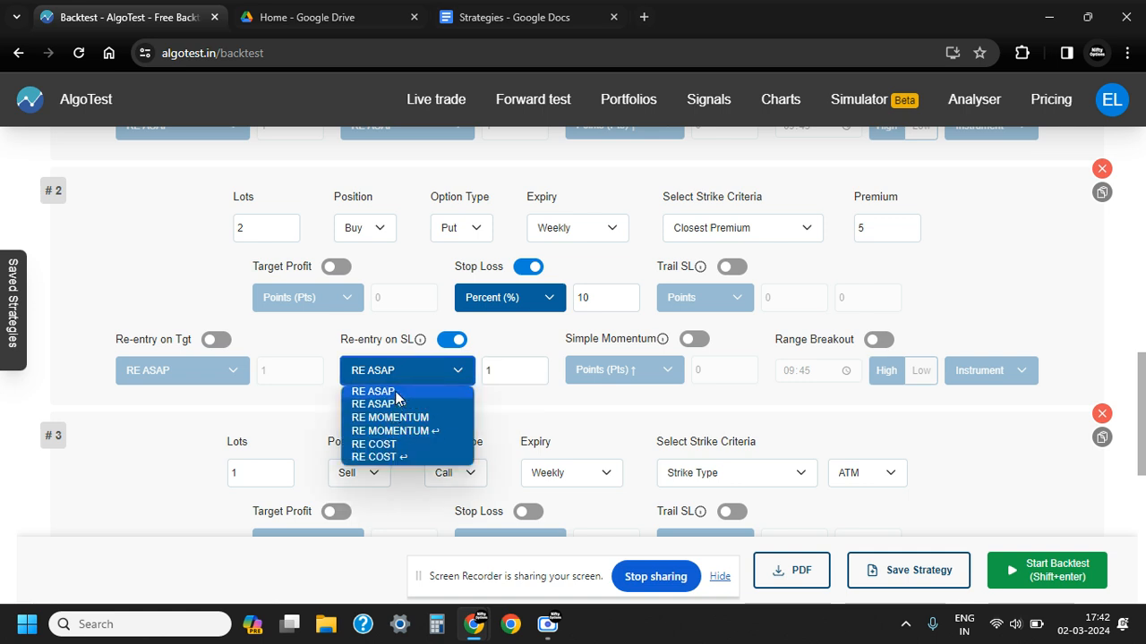
left_click(381, 445)
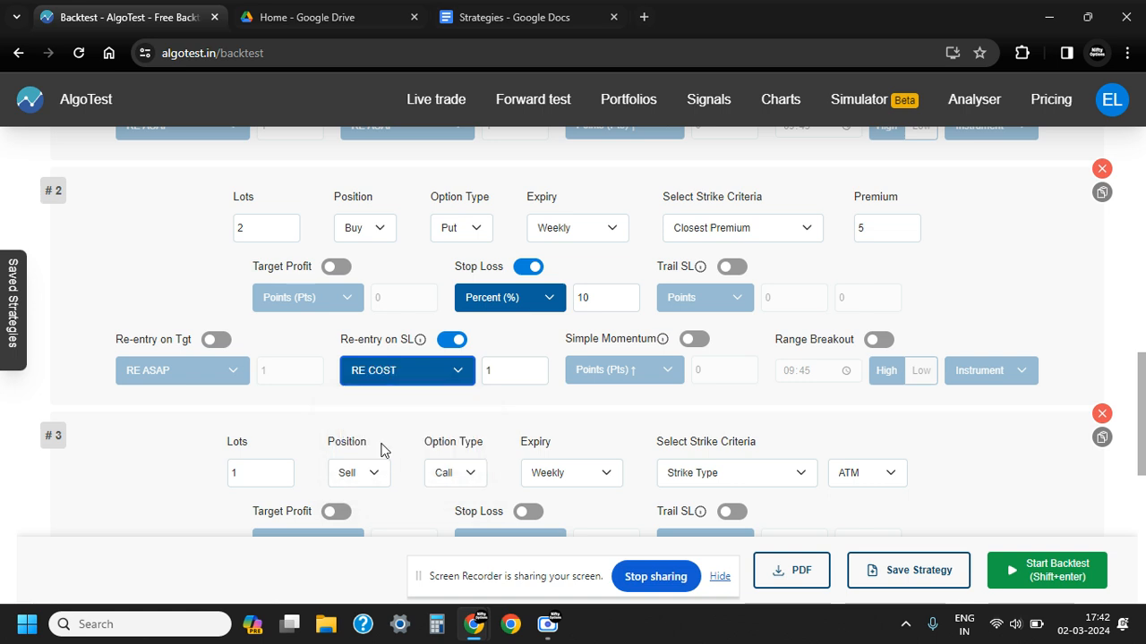
left_click(502, 371)
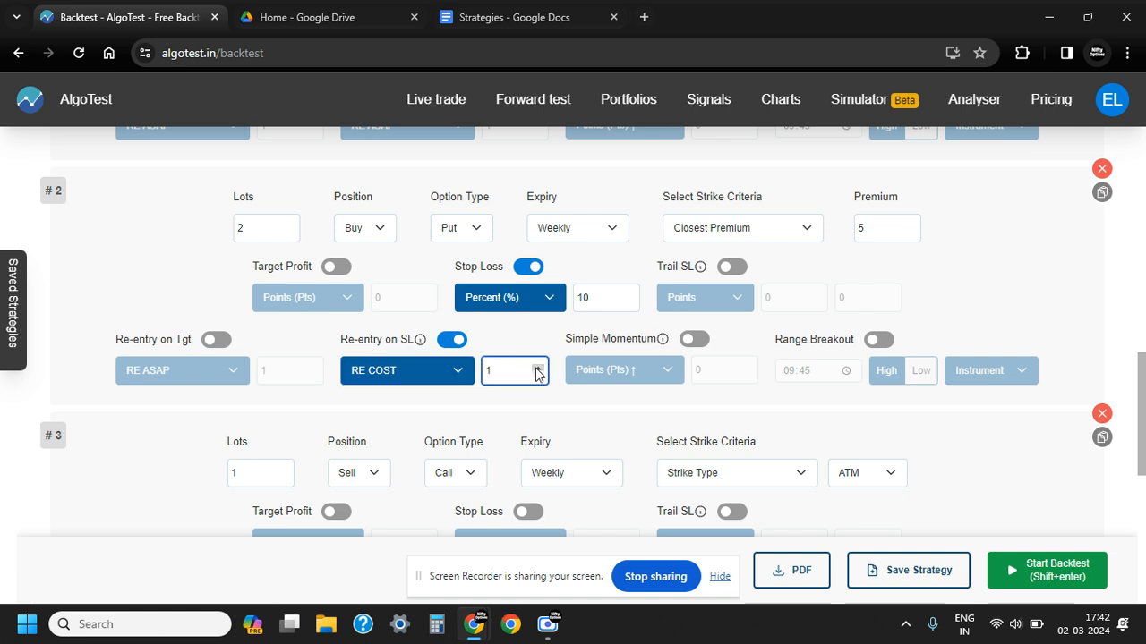
left_click(597, 411)
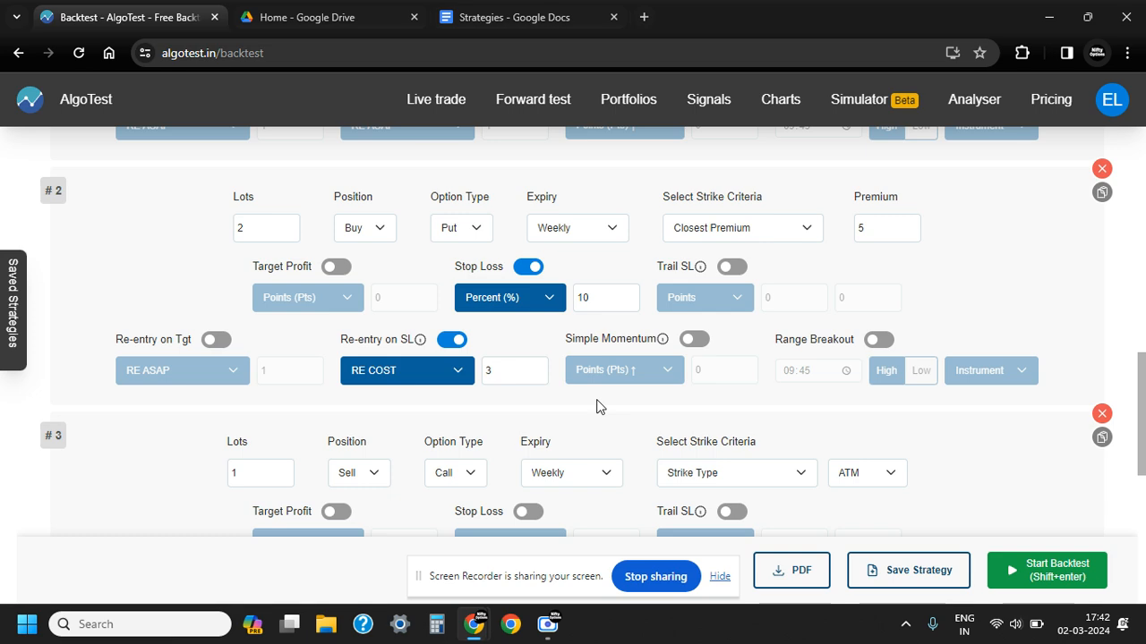
scroll(570, 363, "up", 3)
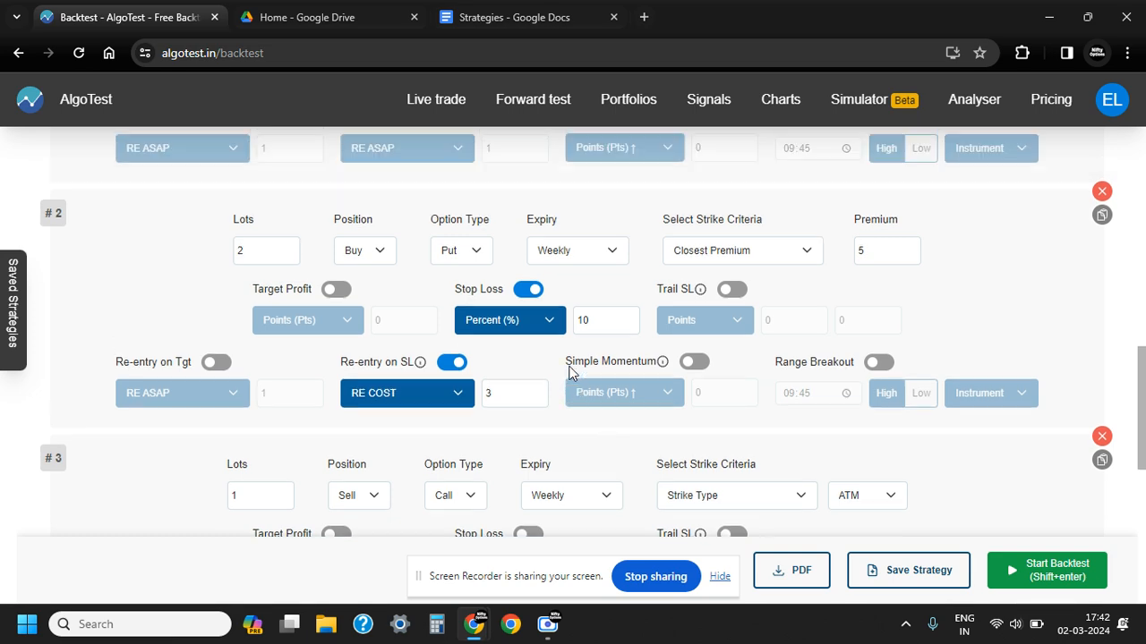
Disable both the stop loss and the re-entry on SL for leg 2, the put hedge
scroll(572, 356, "down", 3)
scroll(572, 355, "down", 3)
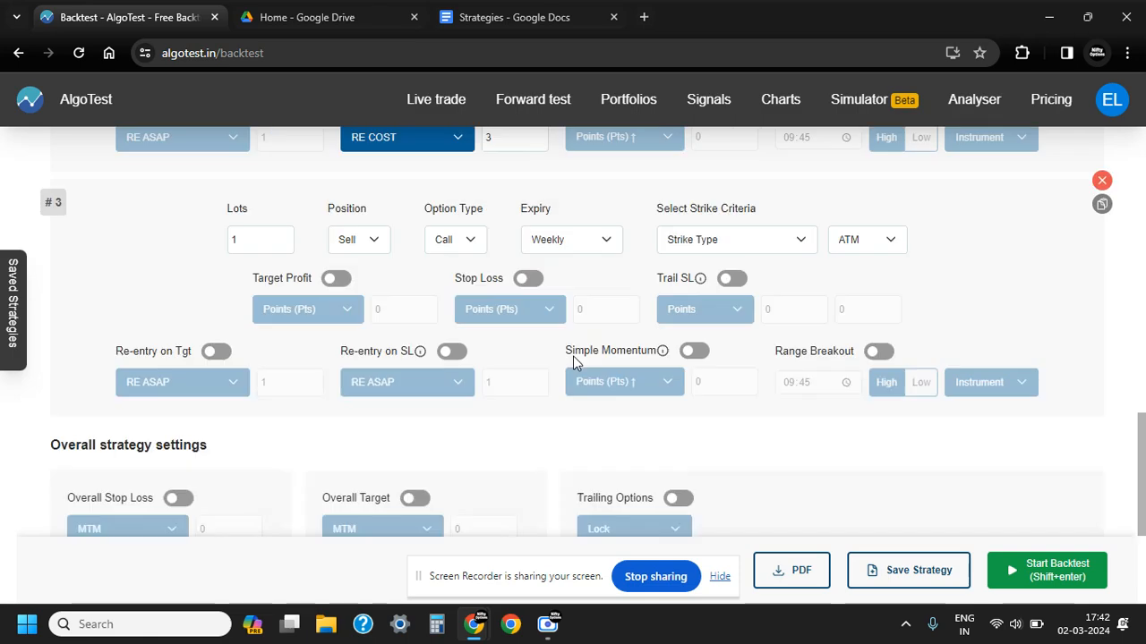
scroll(573, 355, "up", 2)
scroll(573, 362, "up", 2)
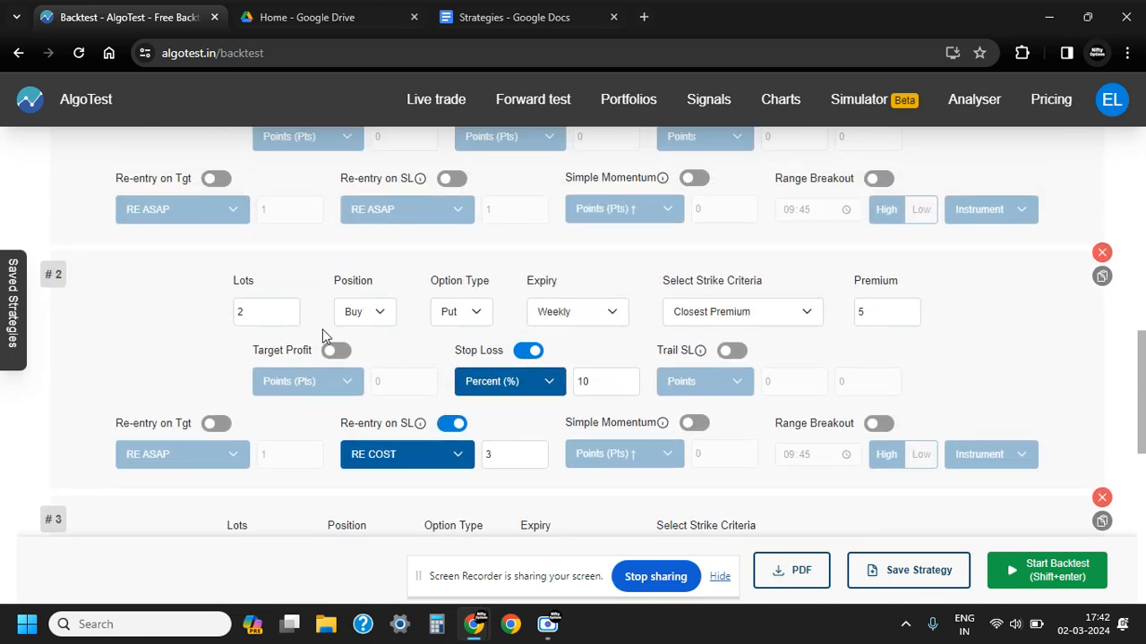
scroll(518, 407, "up", 1)
scroll(517, 405, "down", 1)
scroll(517, 411, "down", 1)
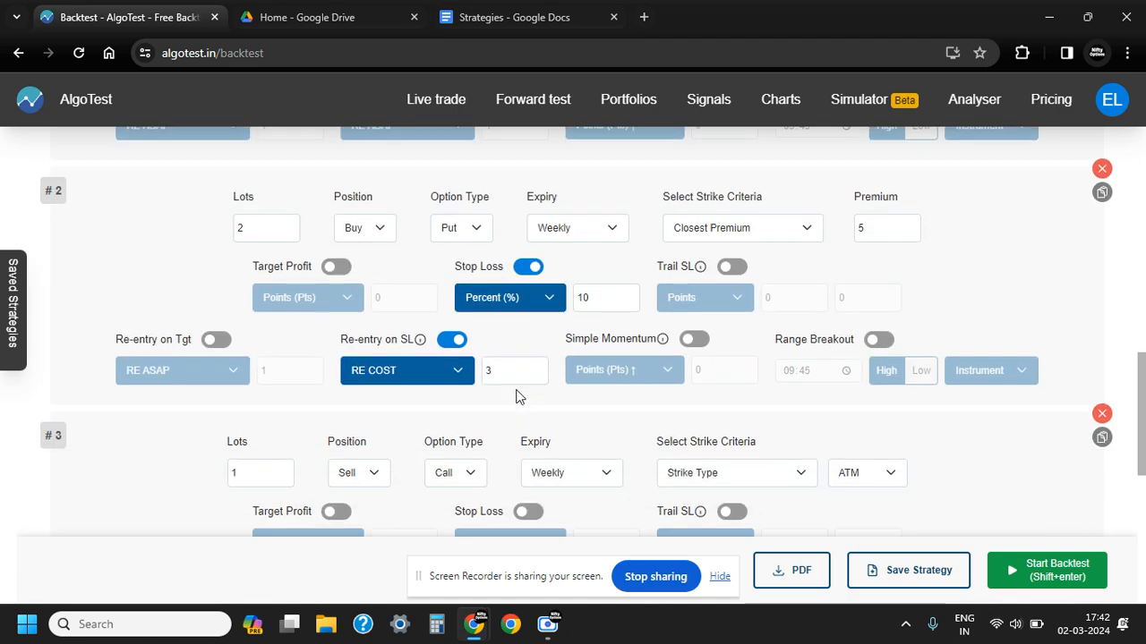
left_click(530, 267)
left_click(451, 343)
Enable the stop loss on leg 3 and set it to 10 using the Percent (%) type
scroll(606, 366, "down", 3)
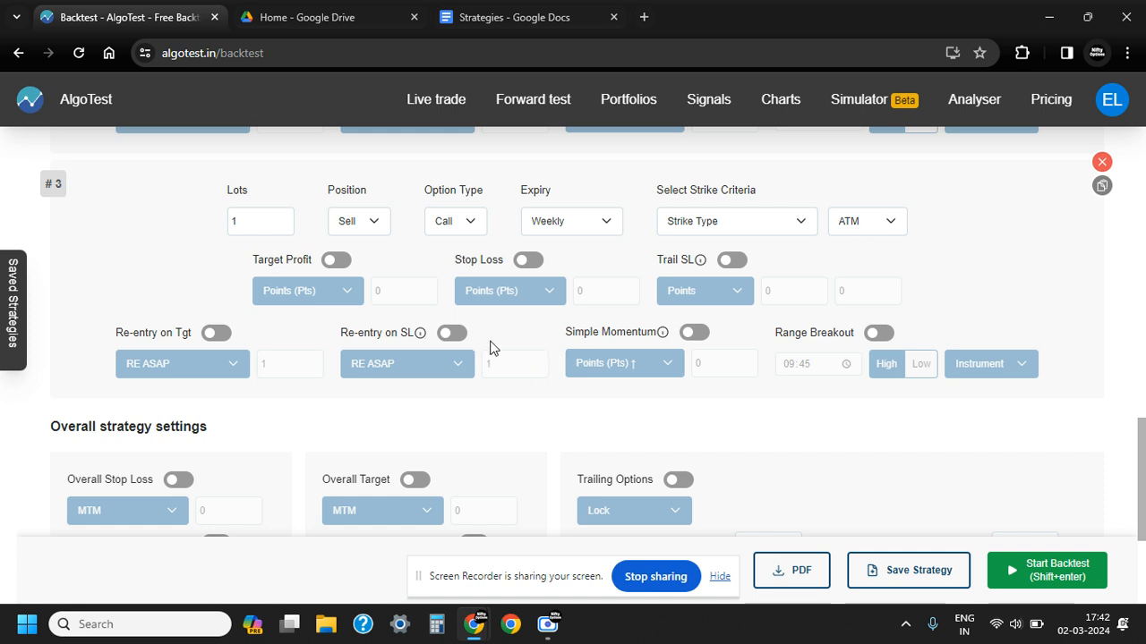
left_click(529, 265)
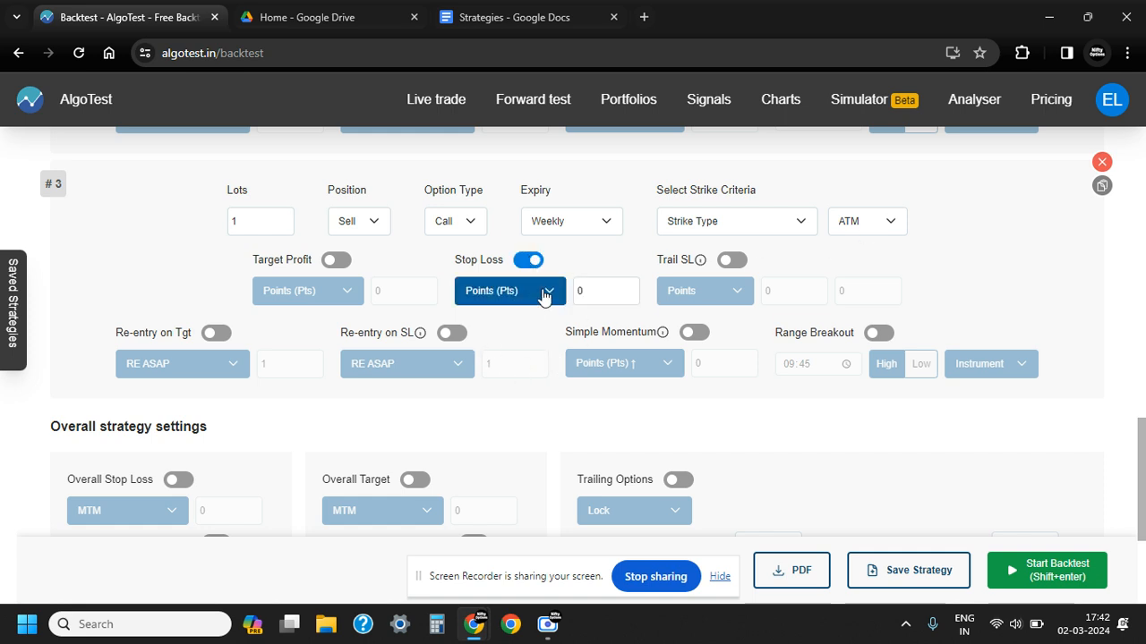
left_click(545, 296)
left_click(492, 339)
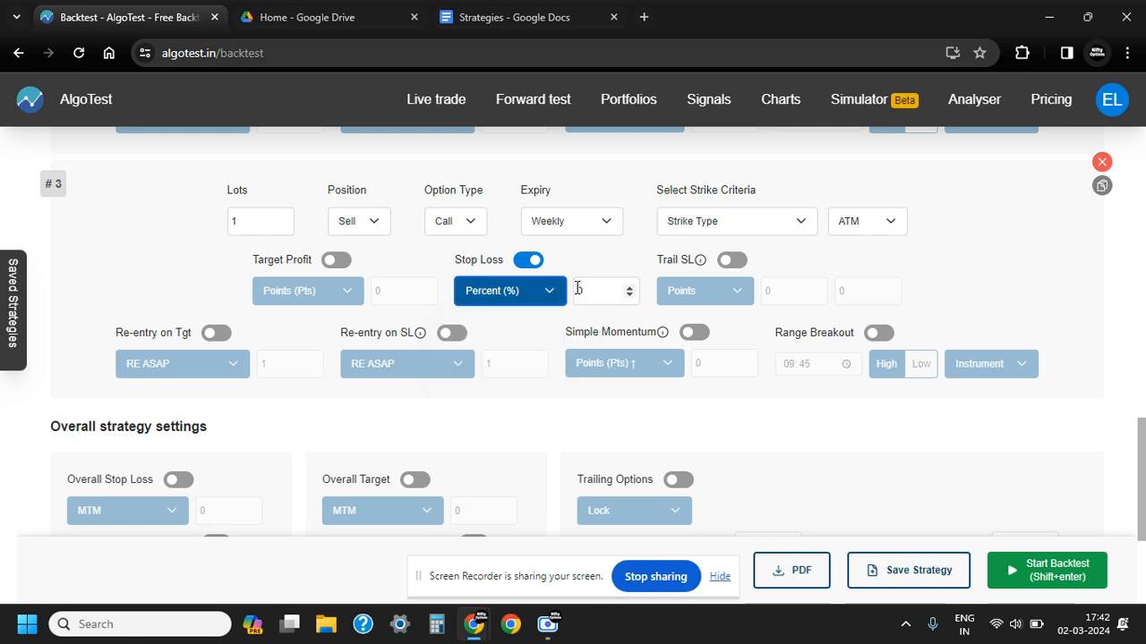
left_click(578, 288)
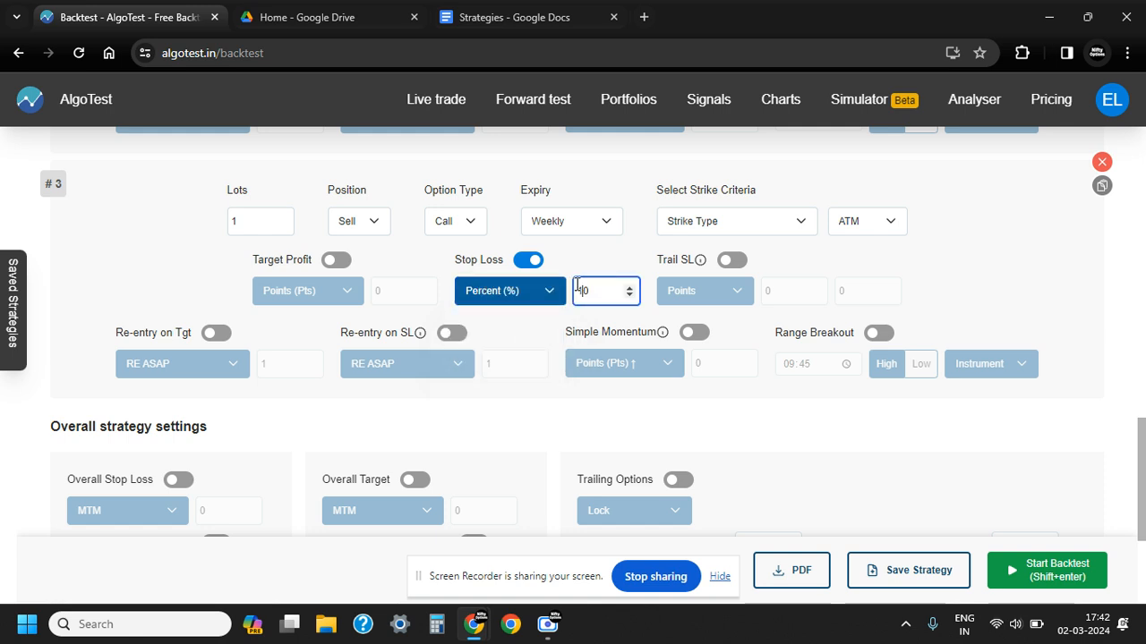
type("1")
Enable re-entry on SL for leg 3 with the RE COST type and a count of 3
left_click(451, 333)
left_click(459, 370)
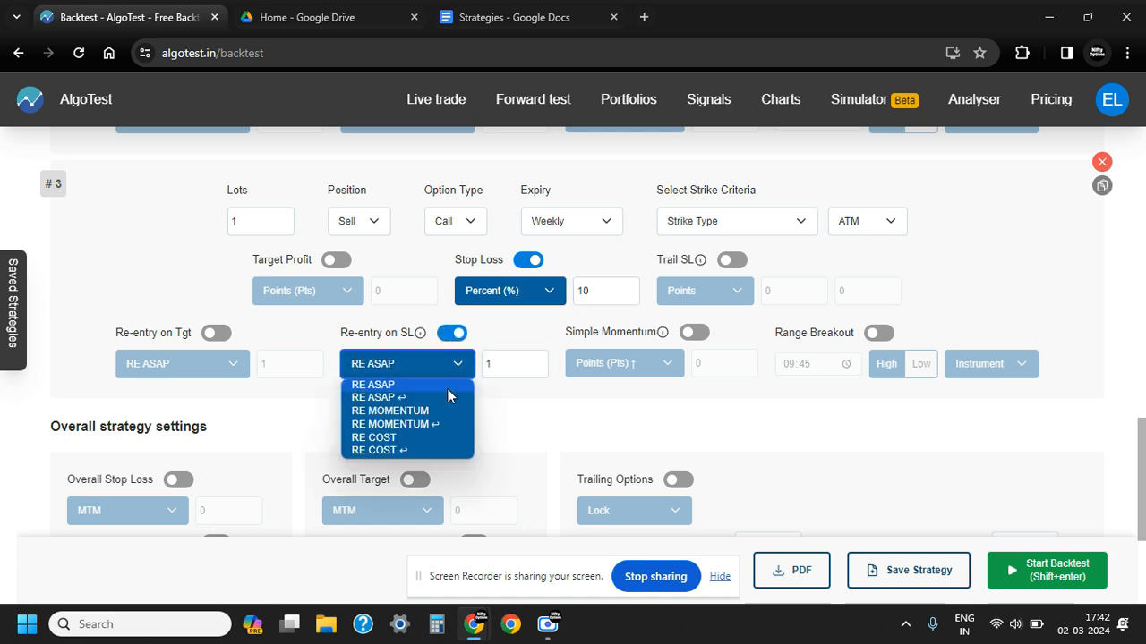
left_click(402, 438)
left_click(503, 363)
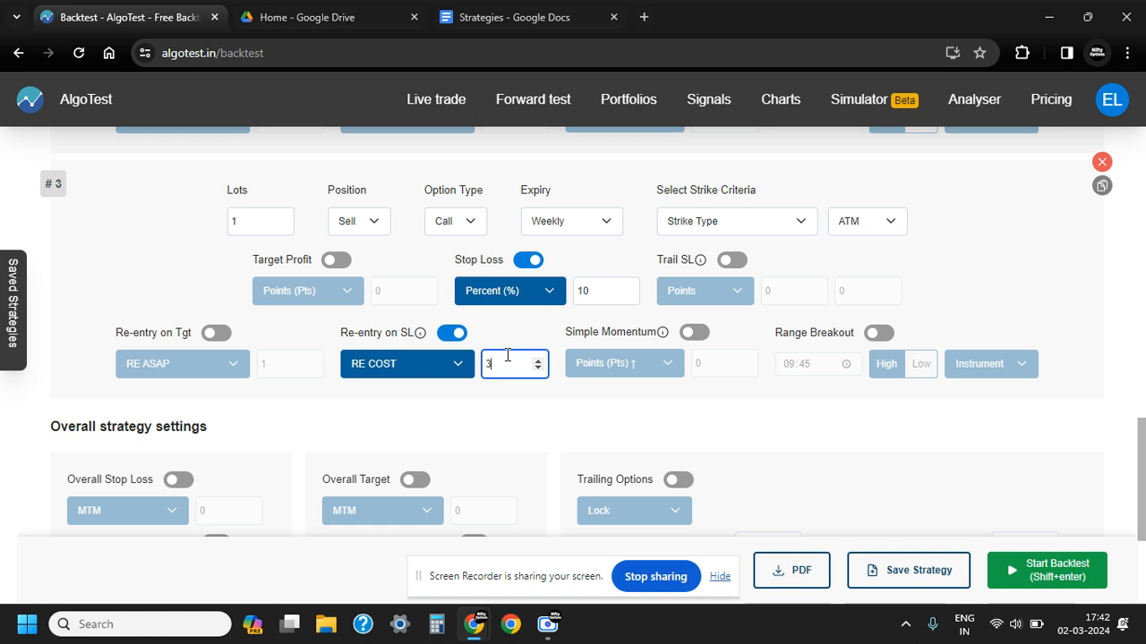
left_click(509, 404)
scroll(526, 385, "down", 2)
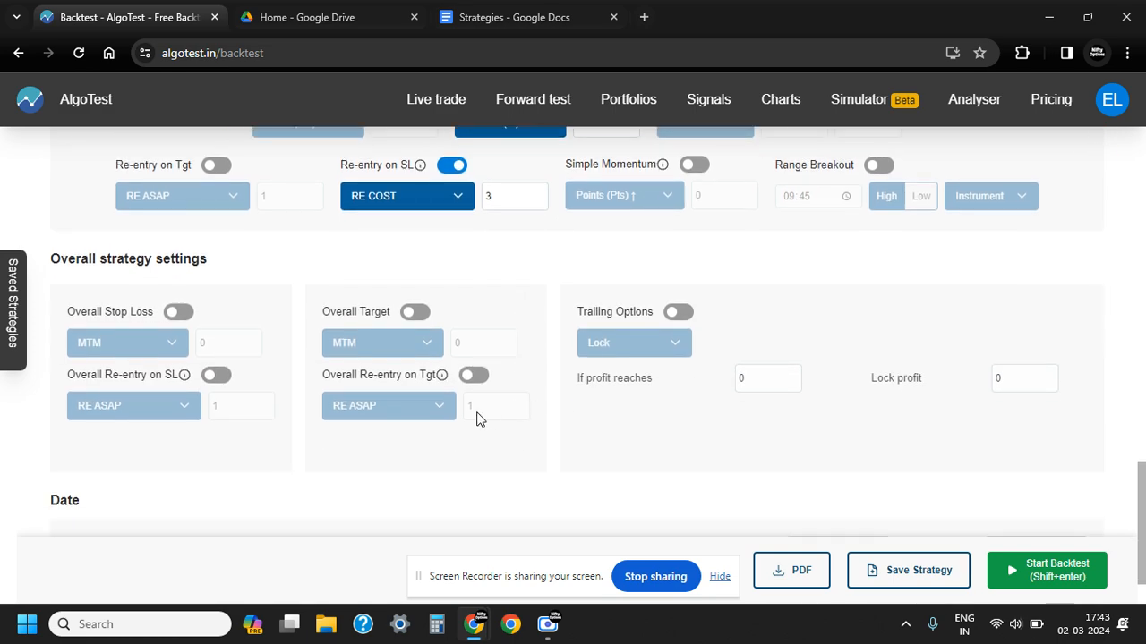
Duplicate leg 3 and set the option type of the new leg 4 to Put
scroll(494, 427, "up", 2)
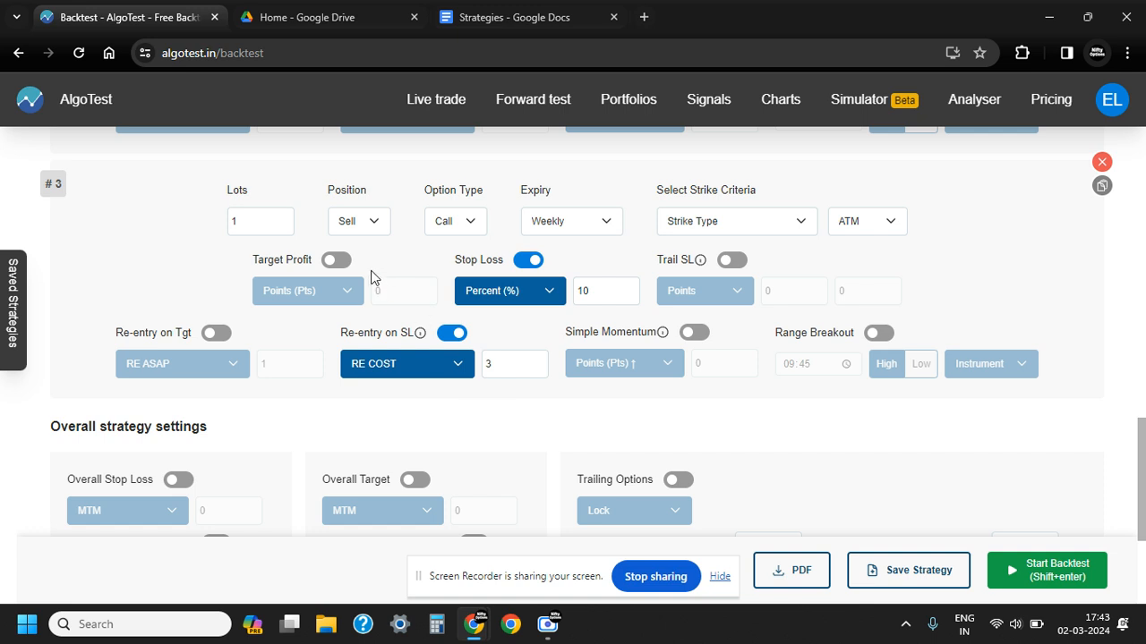
left_click(1102, 186)
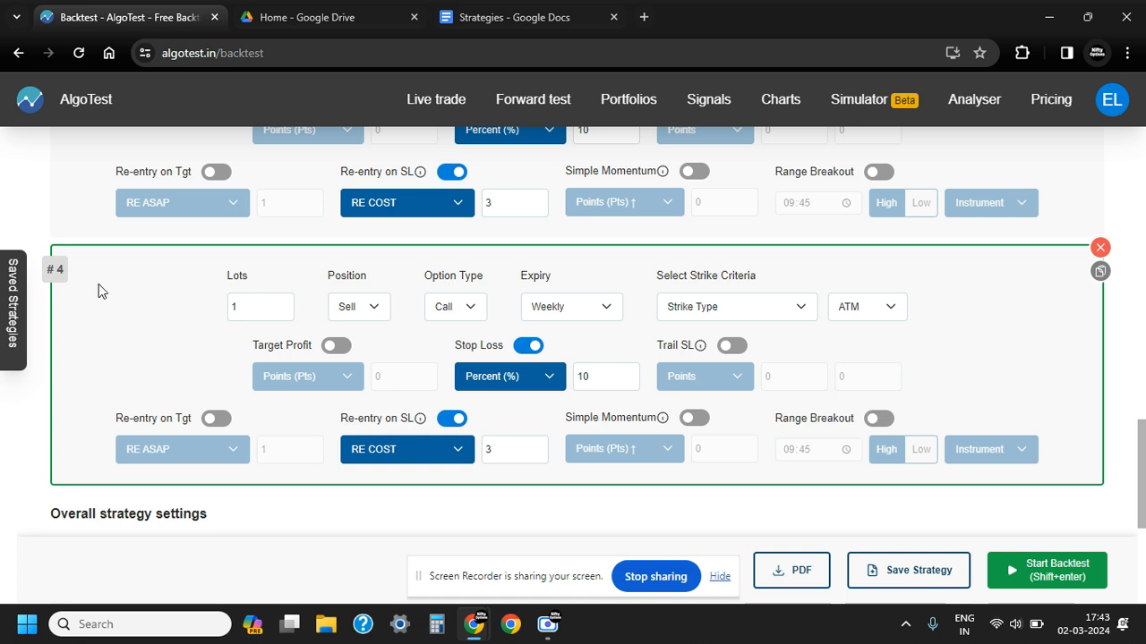
left_click(465, 307)
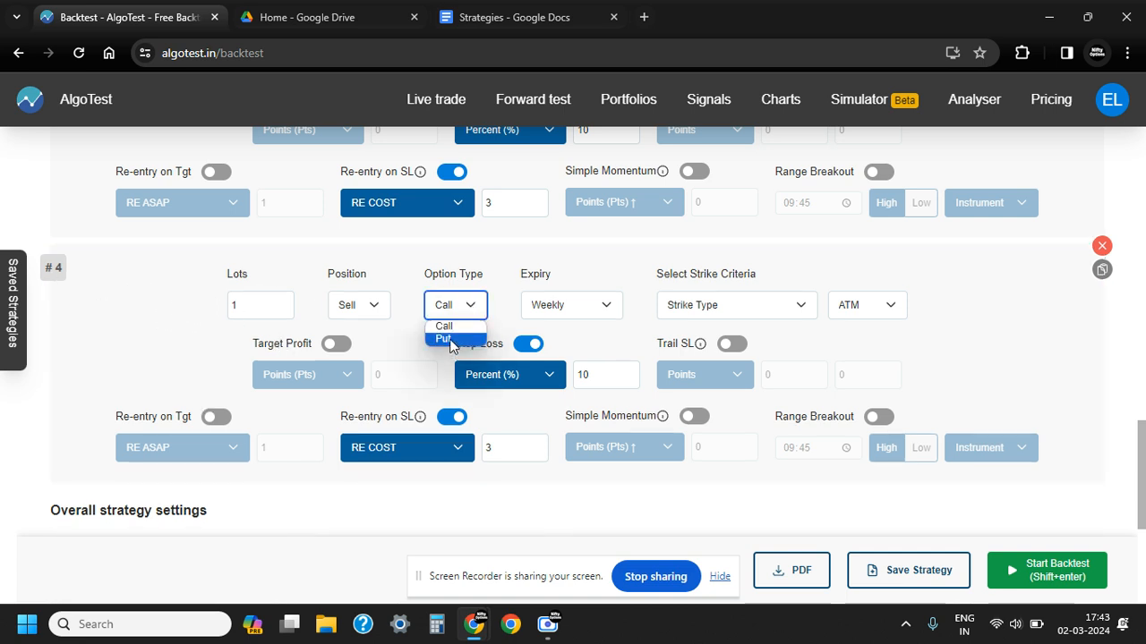
left_click(454, 340)
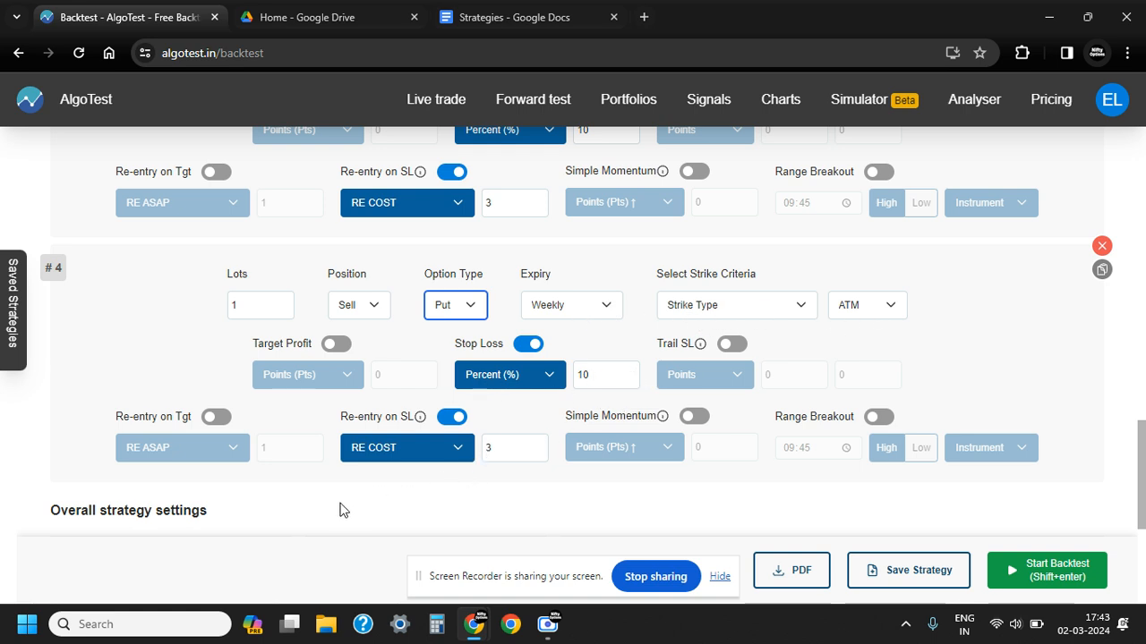
left_click(420, 500)
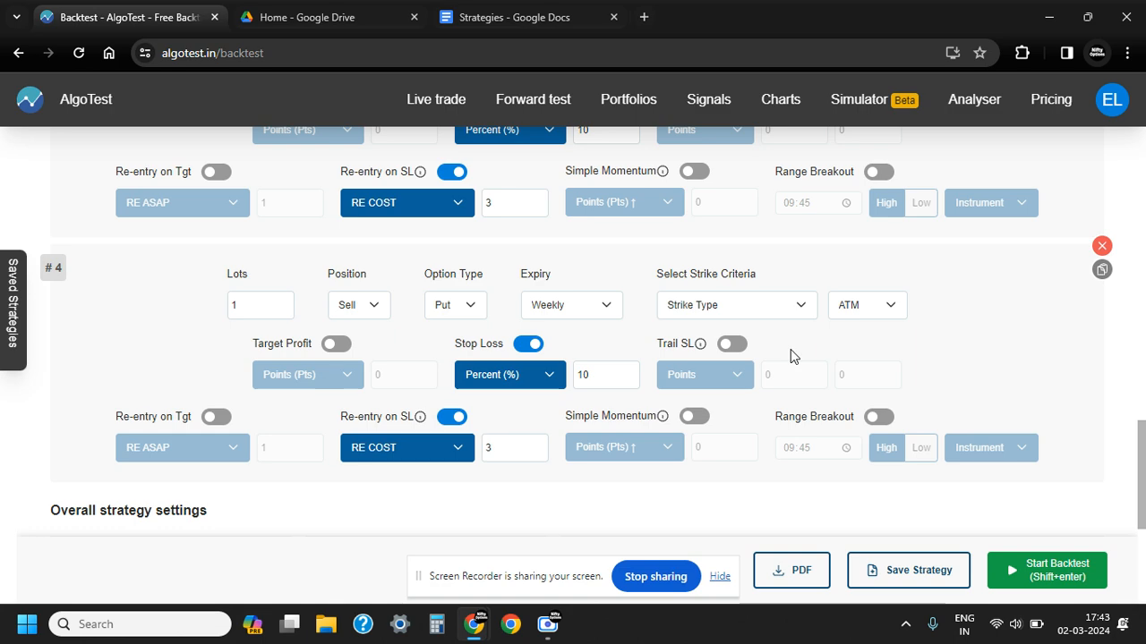
Check the Short Strangle entry and stop loss rules in the Strategies document and return to the AlgoTest backtest
left_click(519, 20)
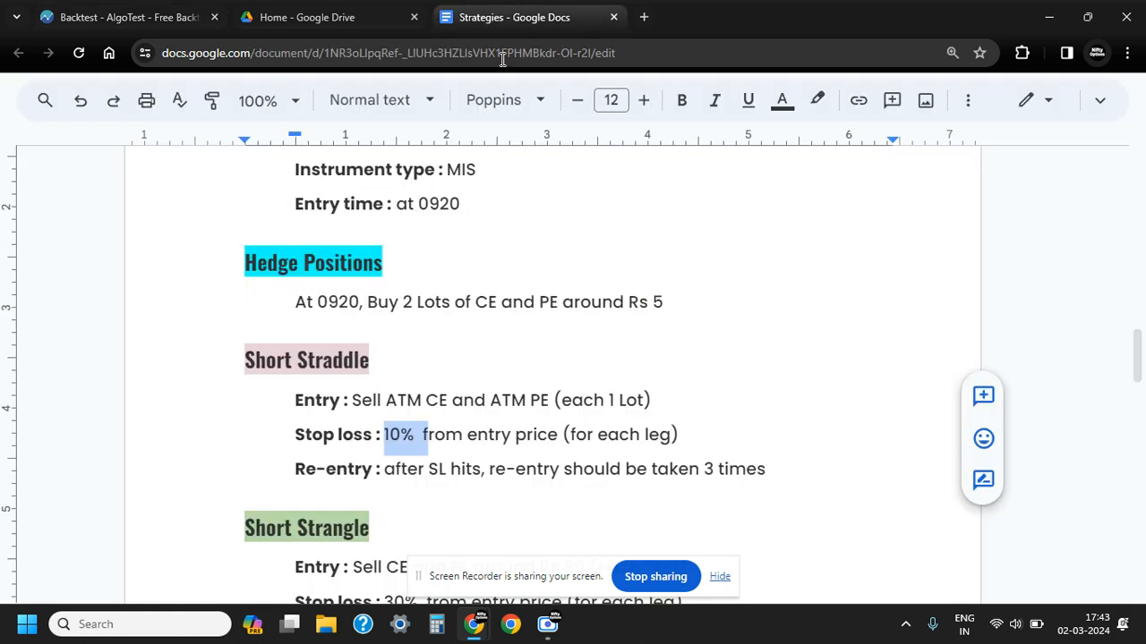
scroll(378, 280, "down", 1)
scroll(406, 411, "down", 2)
left_click(409, 315)
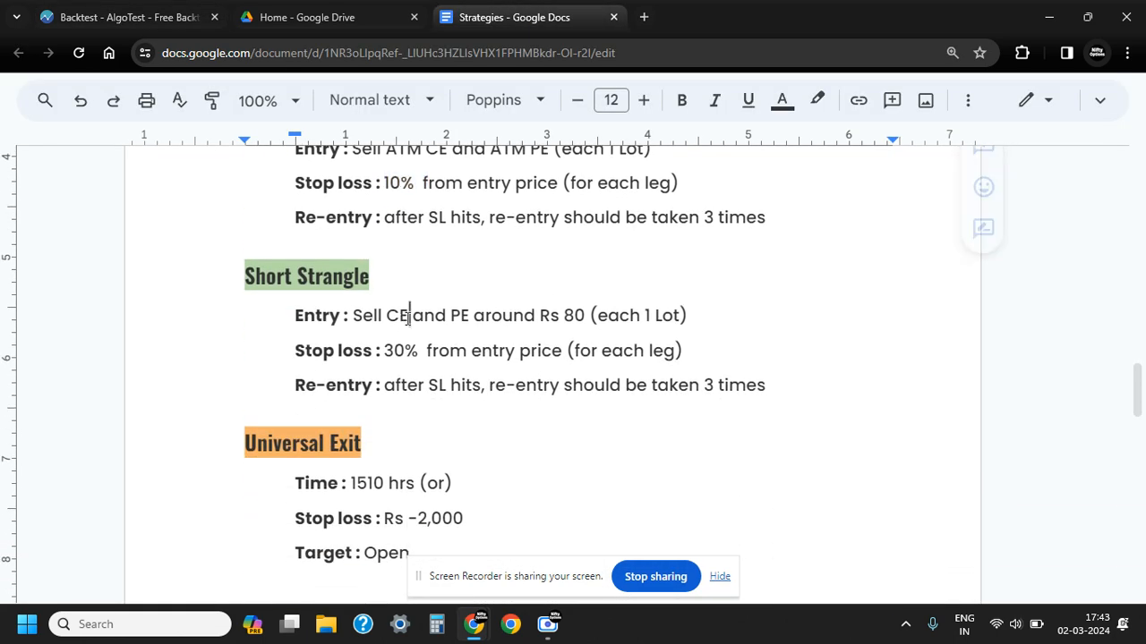
left_click_drag(537, 317, 587, 319)
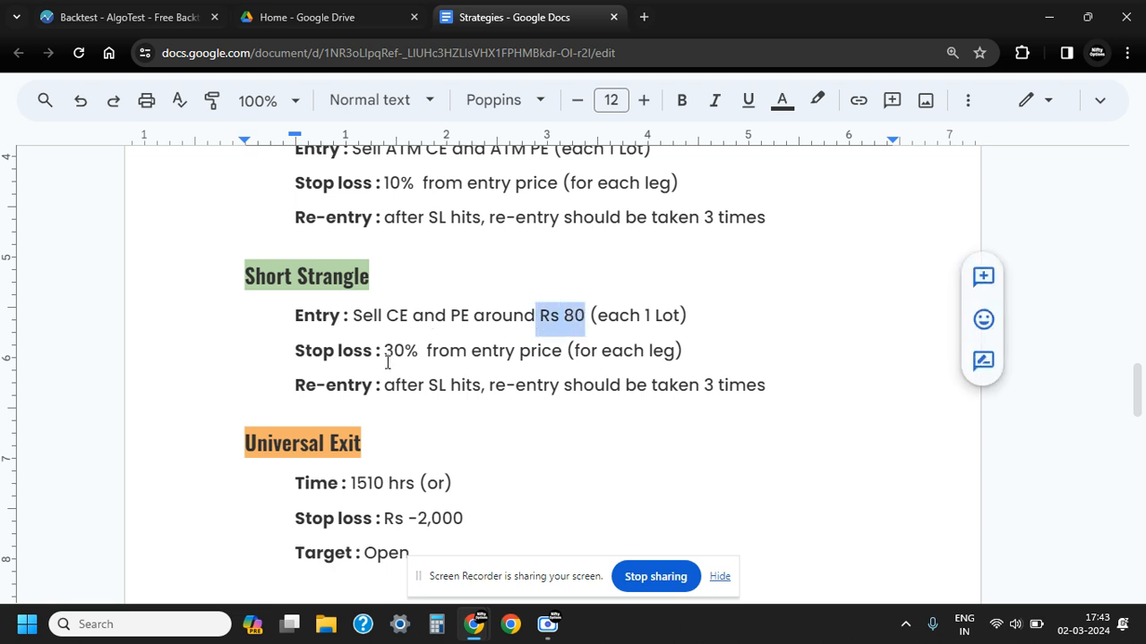
left_click_drag(385, 355, 422, 363)
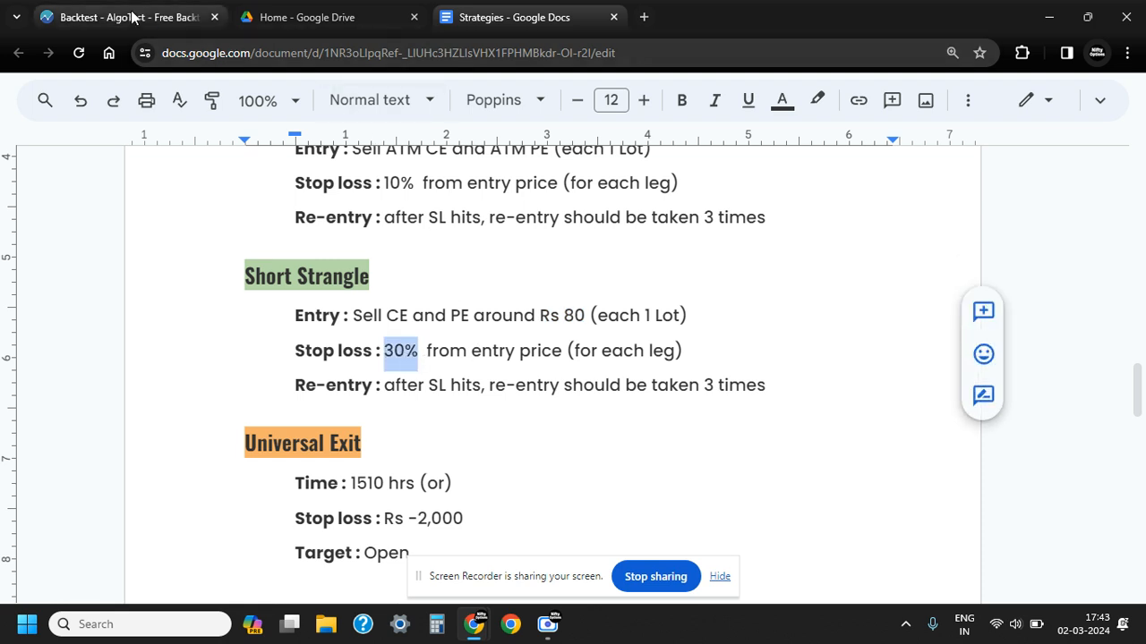
left_click(166, 17)
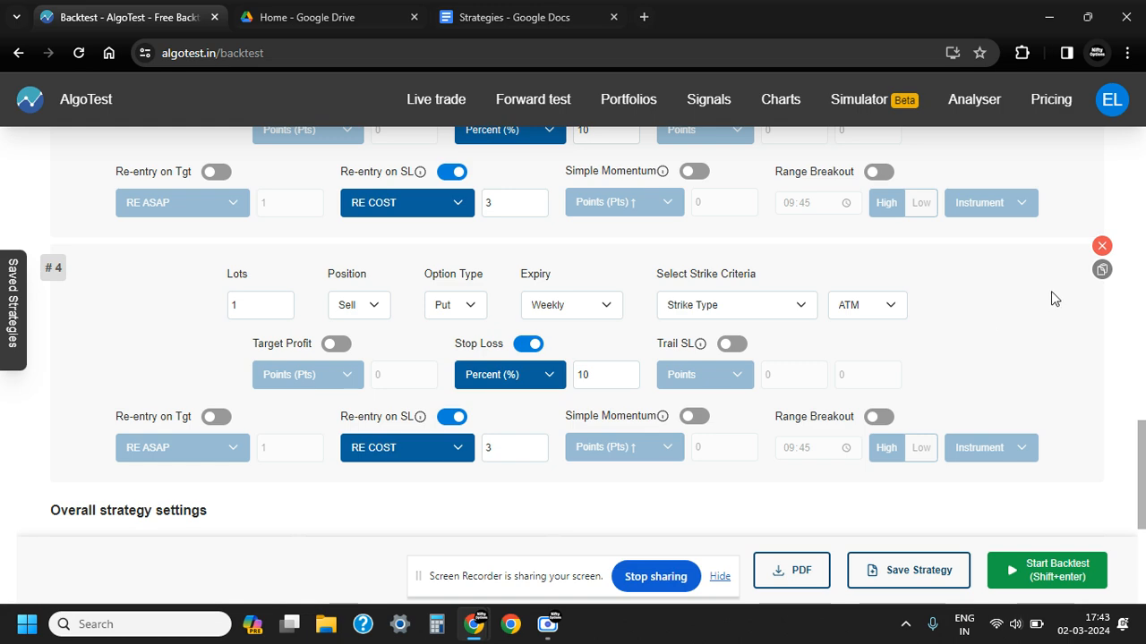
Duplicate leg 4 and set the option type of the new leg 5 to Call
left_click(1102, 271)
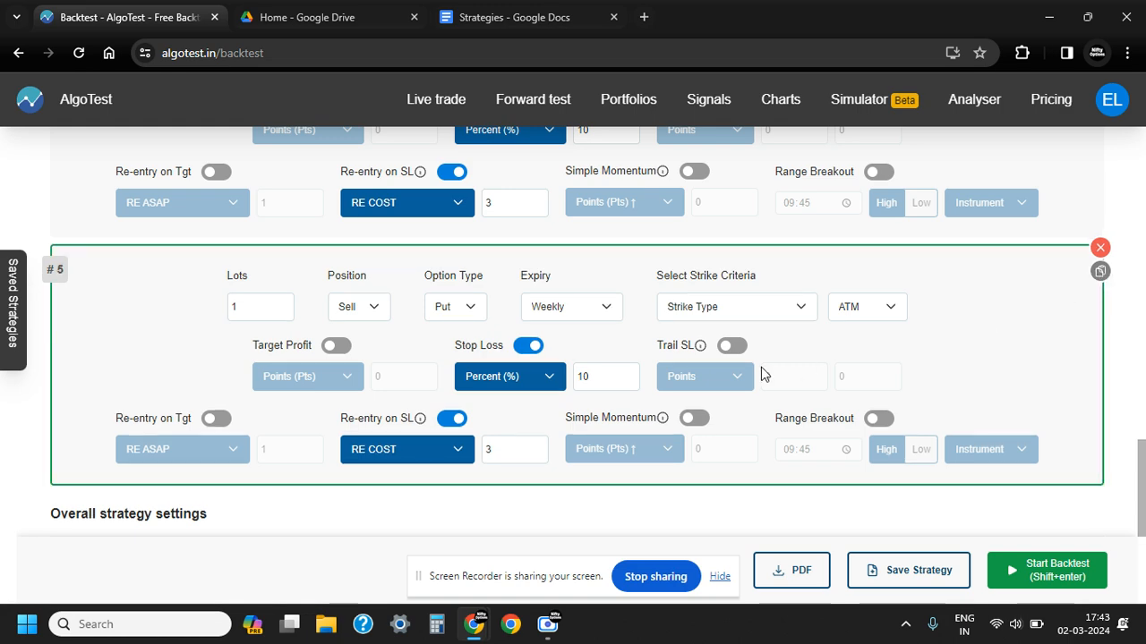
scroll(501, 383, "up", 3)
scroll(501, 383, "down", 3)
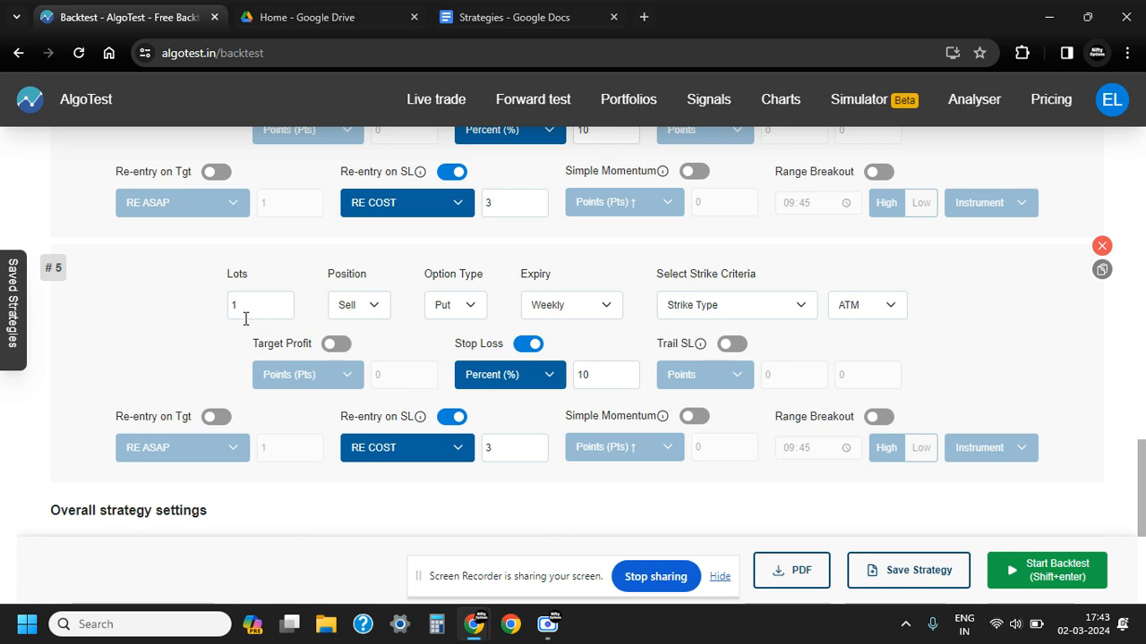
left_click(472, 312)
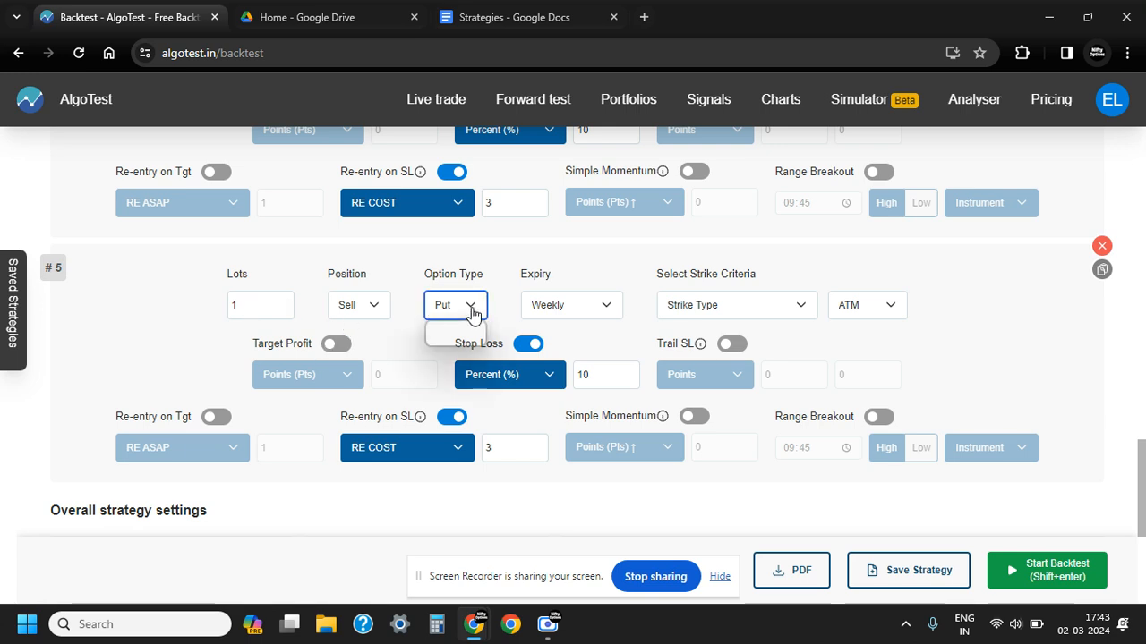
left_click(461, 326)
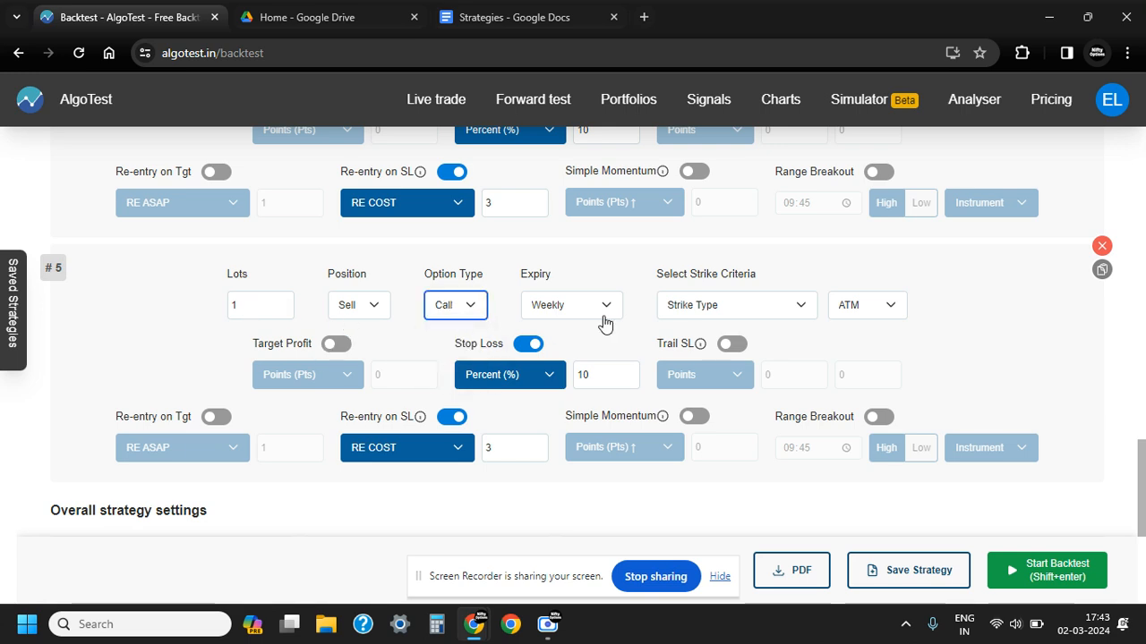
Set leg 5's strike criteria to Closest Premium with a premium of 80
left_click(780, 309)
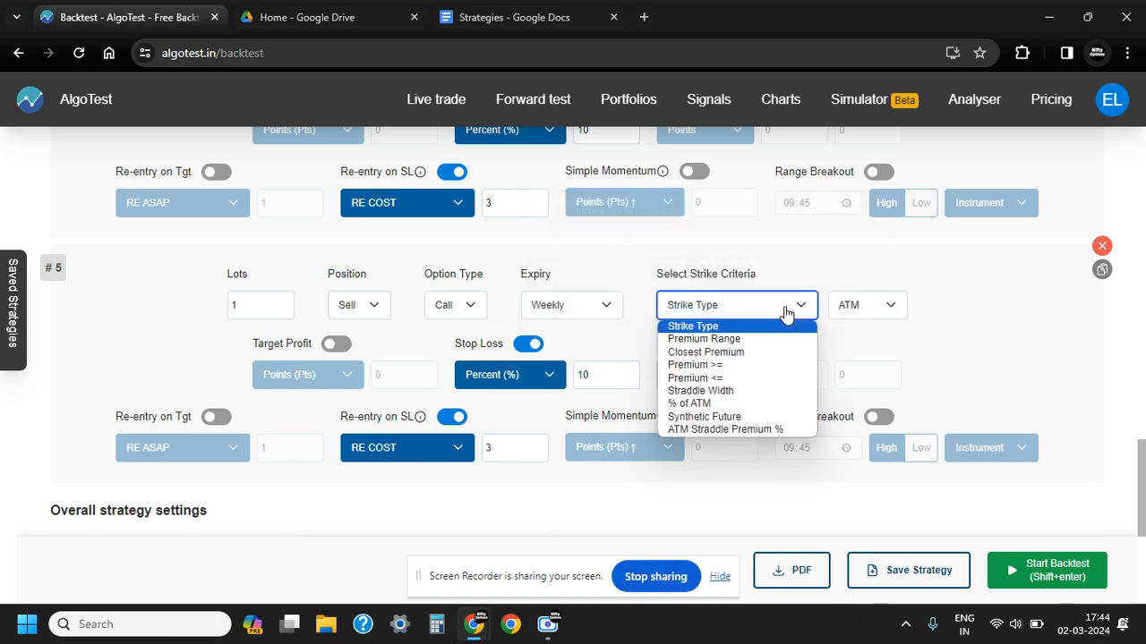
left_click(744, 352)
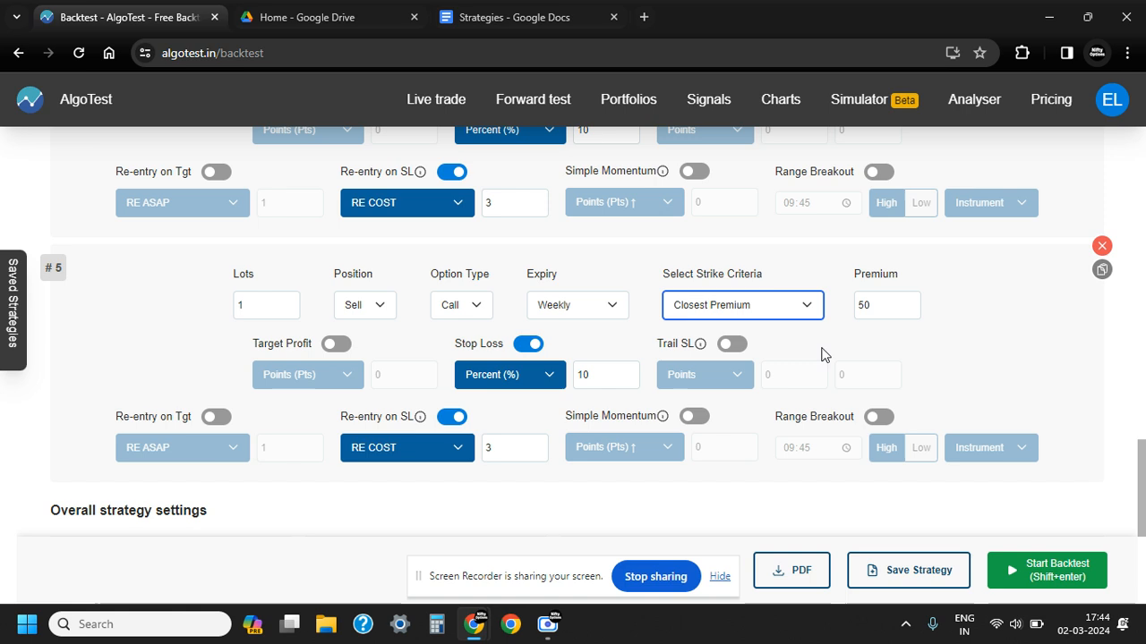
left_click(871, 306)
left_click_drag(871, 306, 854, 306)
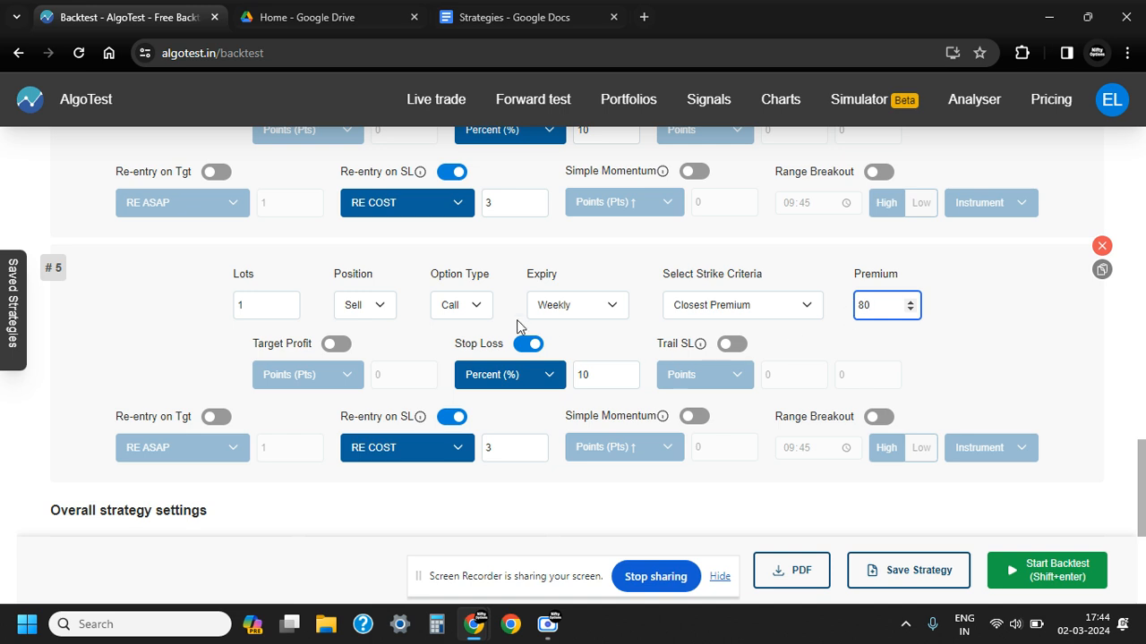
left_click(169, 340)
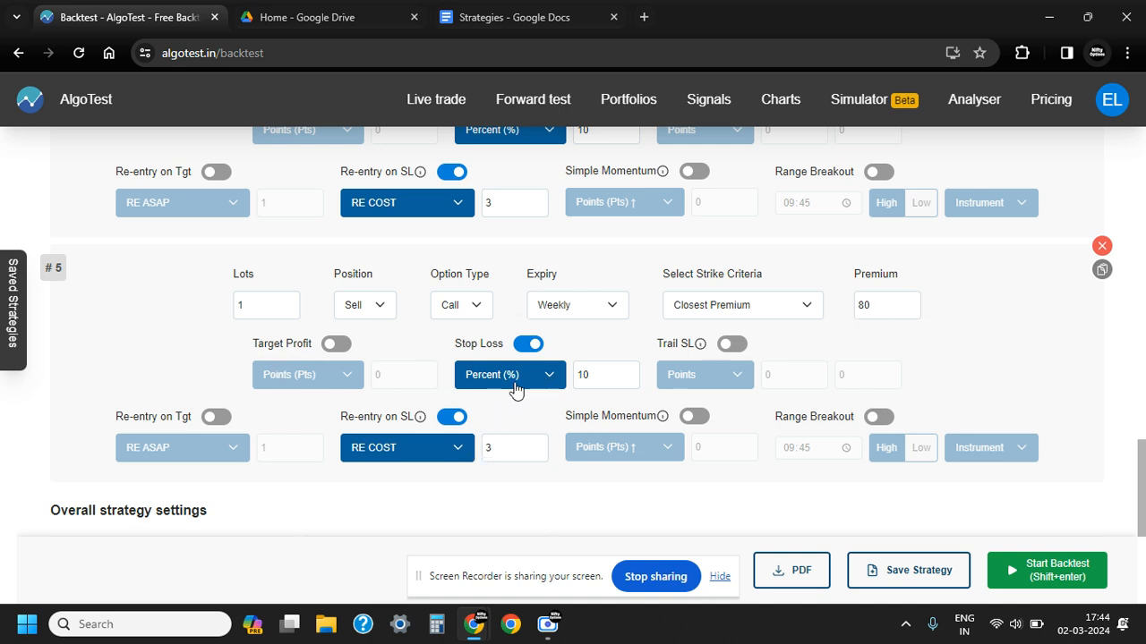
Set leg 5's stop loss to 30 percent
left_click(583, 373)
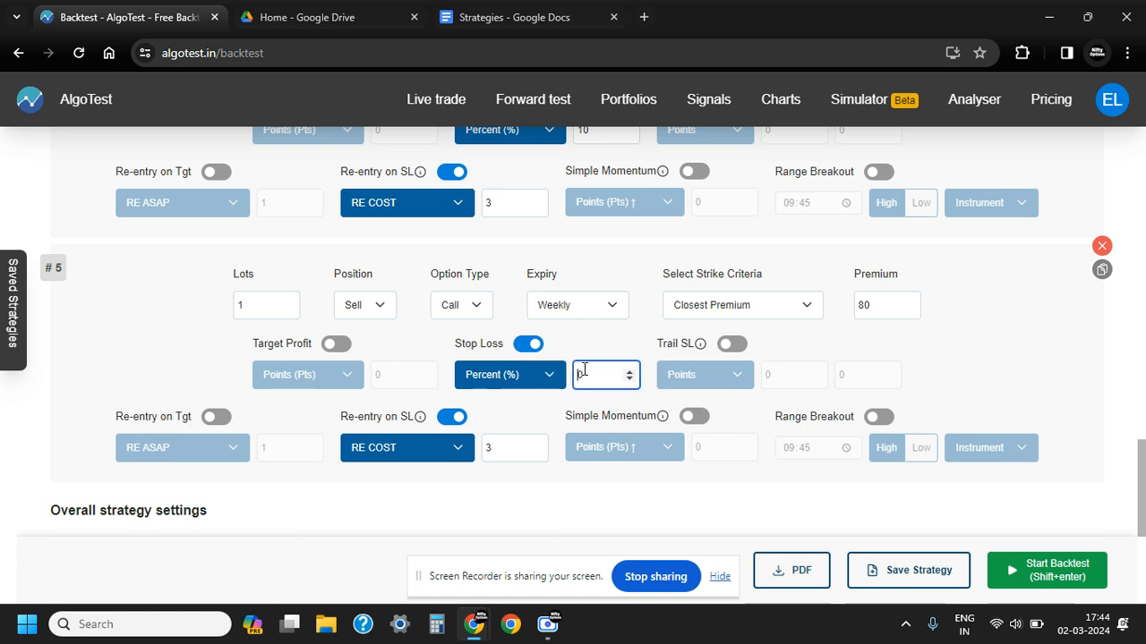
type("30")
left_click(179, 343)
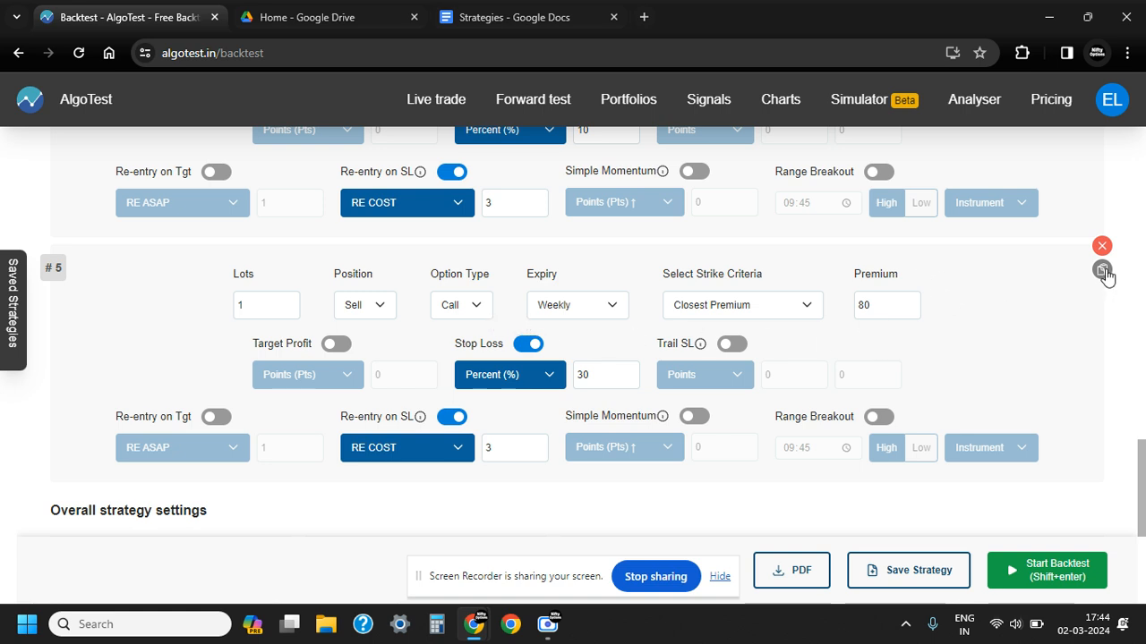
Duplicate leg 5 and set the option type of the new leg 6 to Put
left_click(1103, 271)
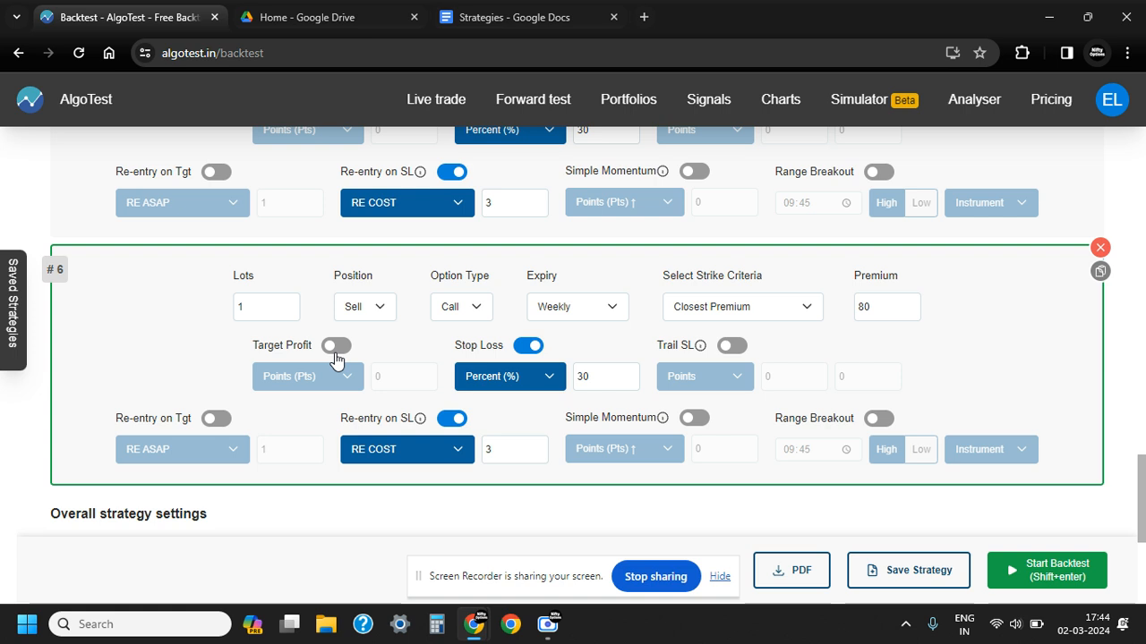
scroll(337, 358, "down", 1)
left_click(466, 228)
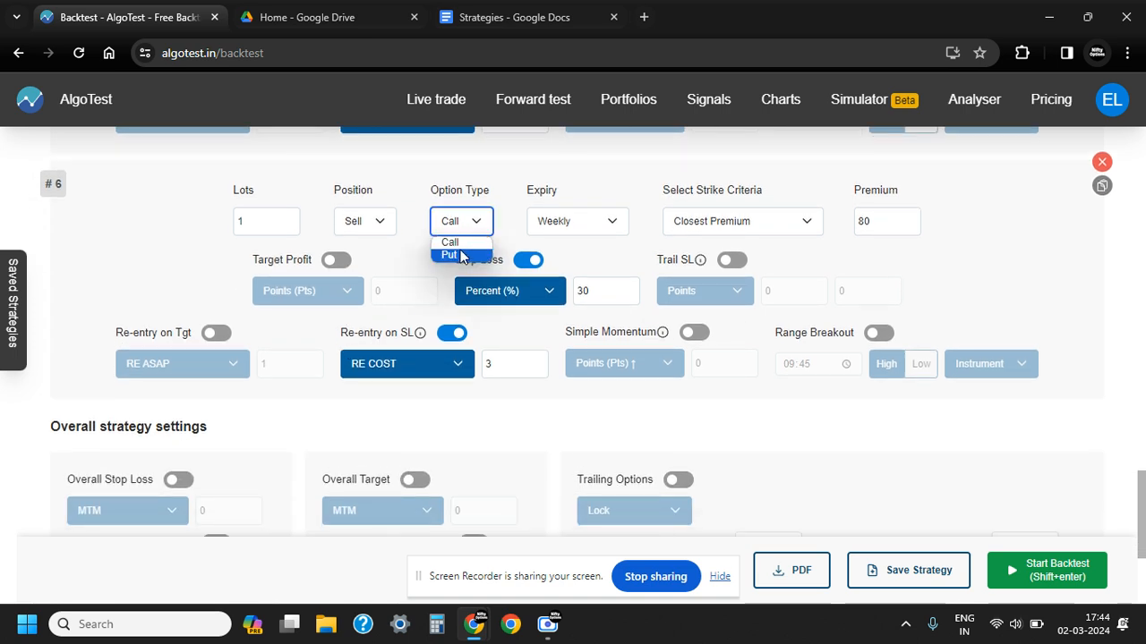
left_click(450, 255)
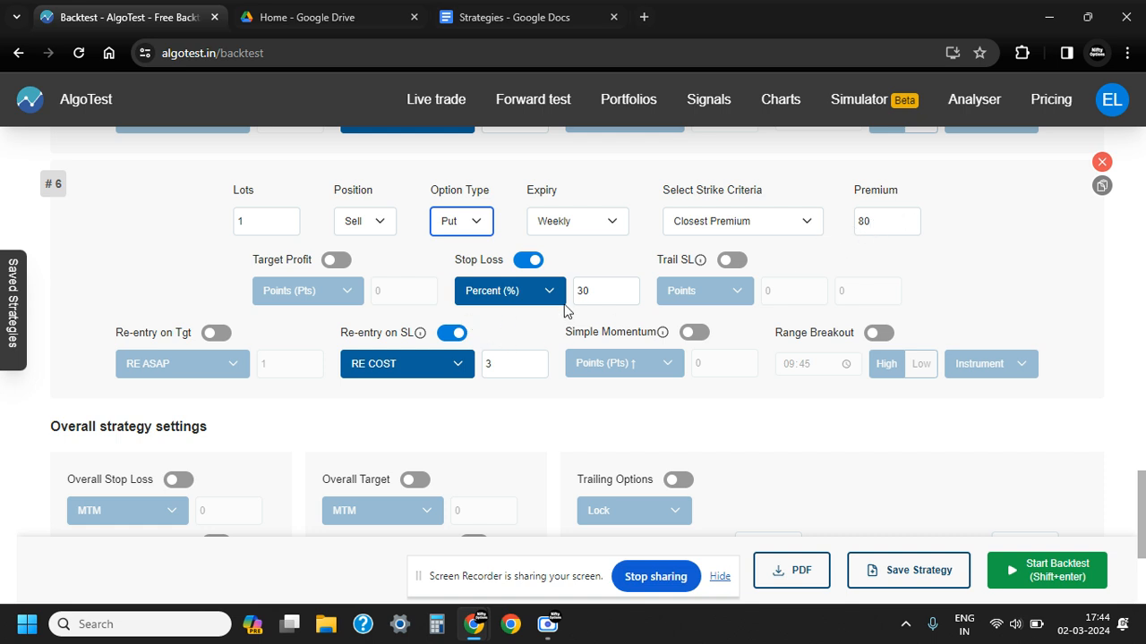
left_click(515, 410)
Review the overall strategy settings, the configured legs and the entry settings of the backtest
scroll(519, 405, "down", 3)
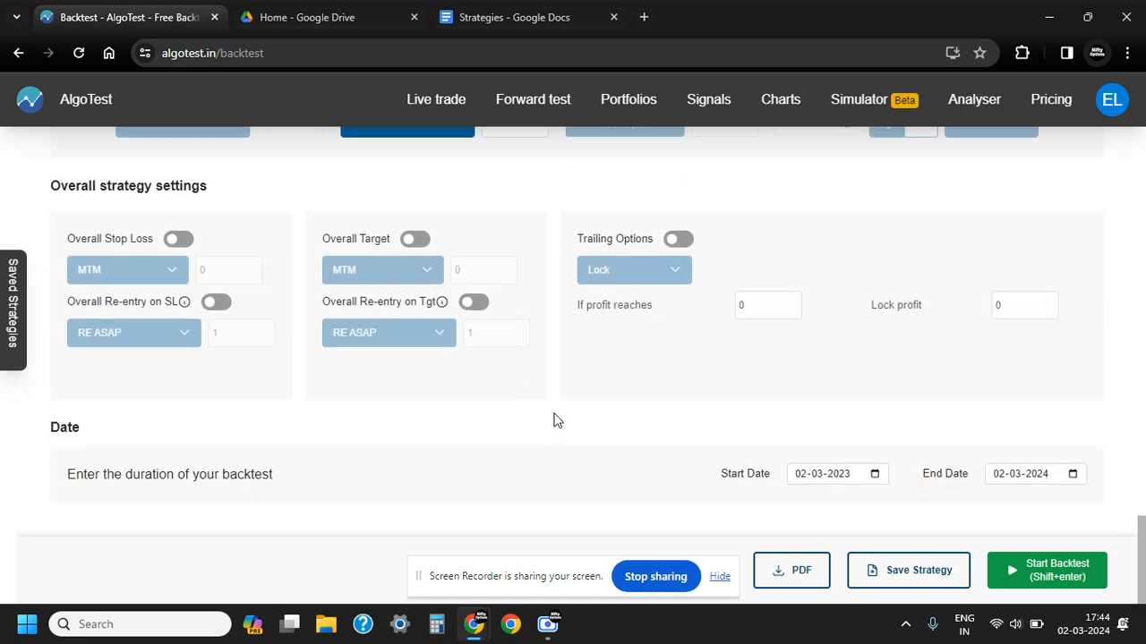
scroll(594, 421, "up", 2)
scroll(594, 421, "down", 2)
scroll(595, 420, "up", 15)
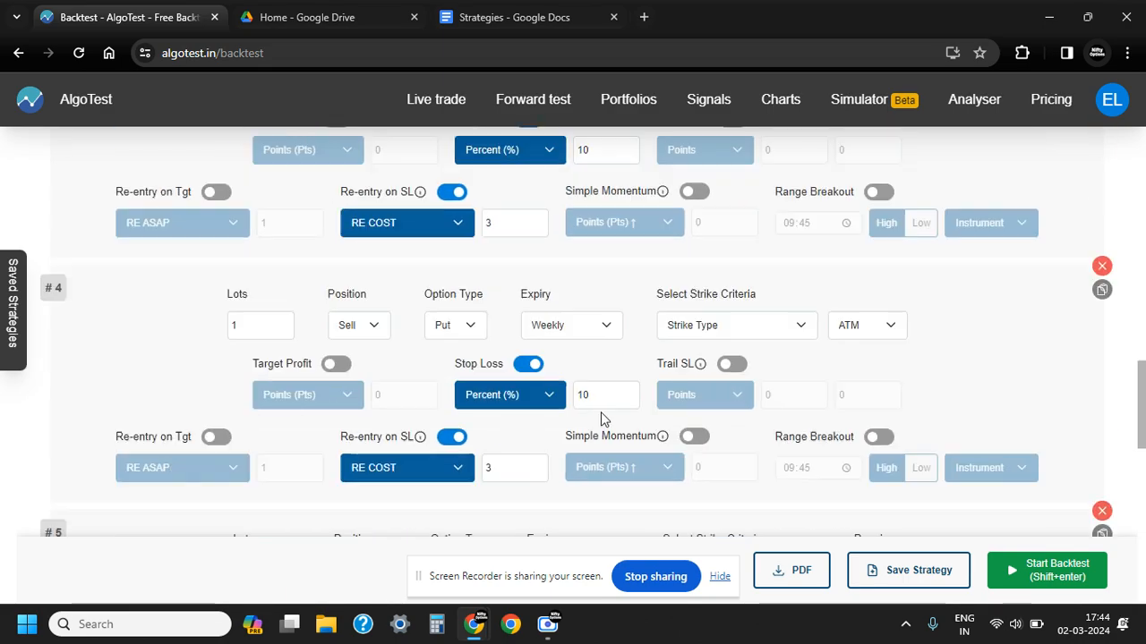
scroll(602, 418, "up", 10)
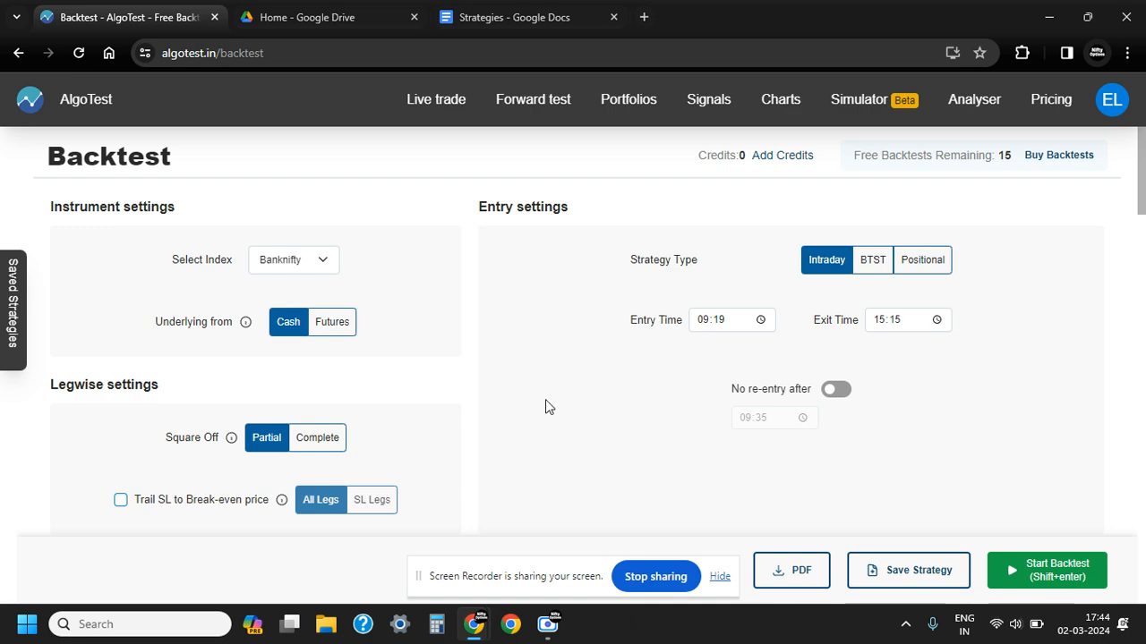
scroll(548, 418, "down", 15)
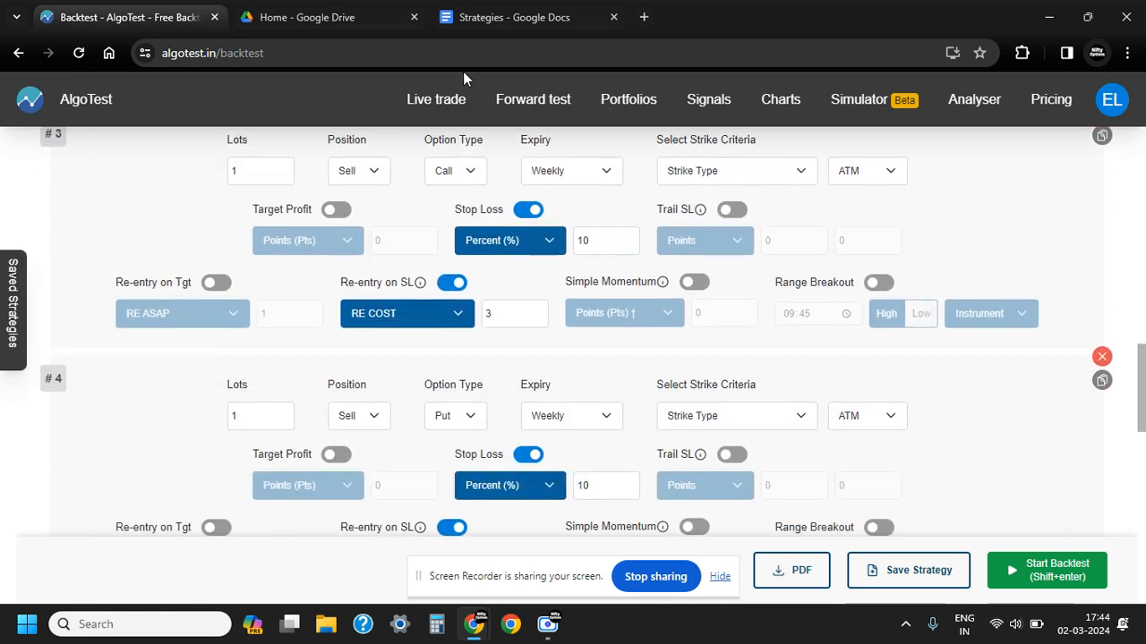
Switch to the Strategies document and read the Universal Exit rules for time, stop loss and target
left_click(501, 20)
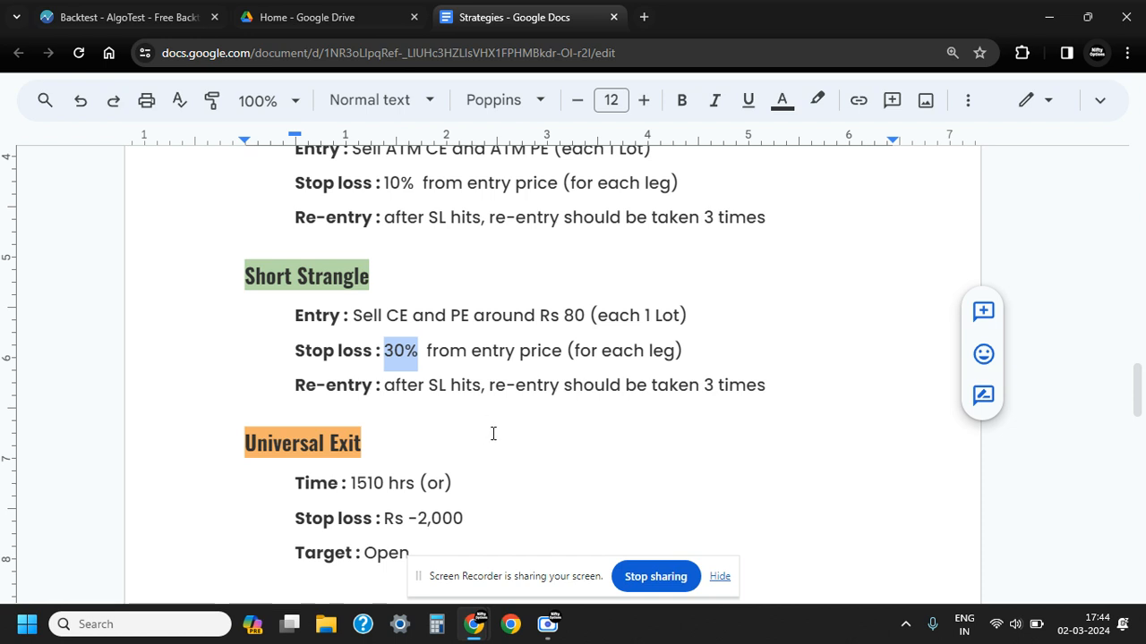
scroll(492, 433, "down", 3)
double_click(489, 276)
left_click(464, 268)
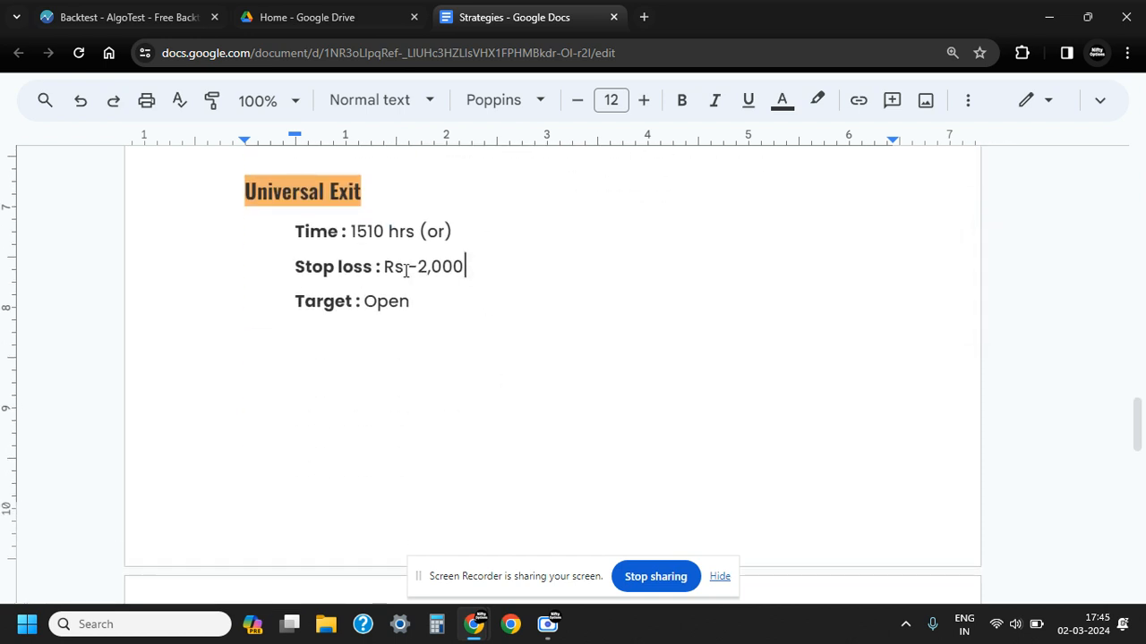
left_click_drag(296, 266, 462, 269)
left_click(410, 335)
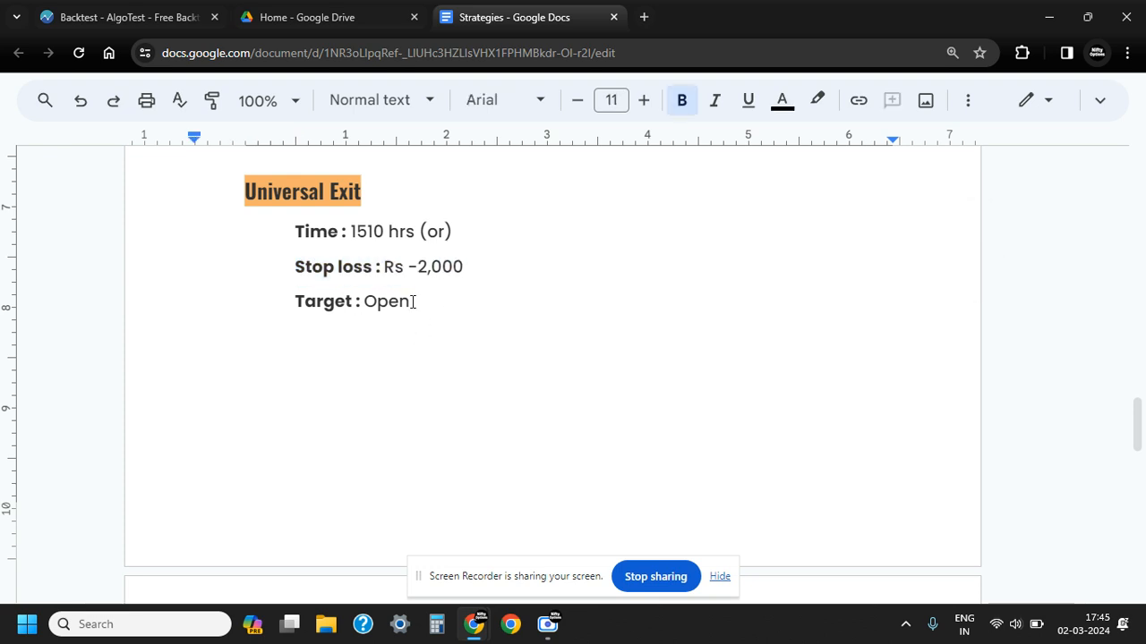
Back in the AlgoTest backtest, enable the Overall Stop Loss as MTM with a value of 2000
left_click(132, 19)
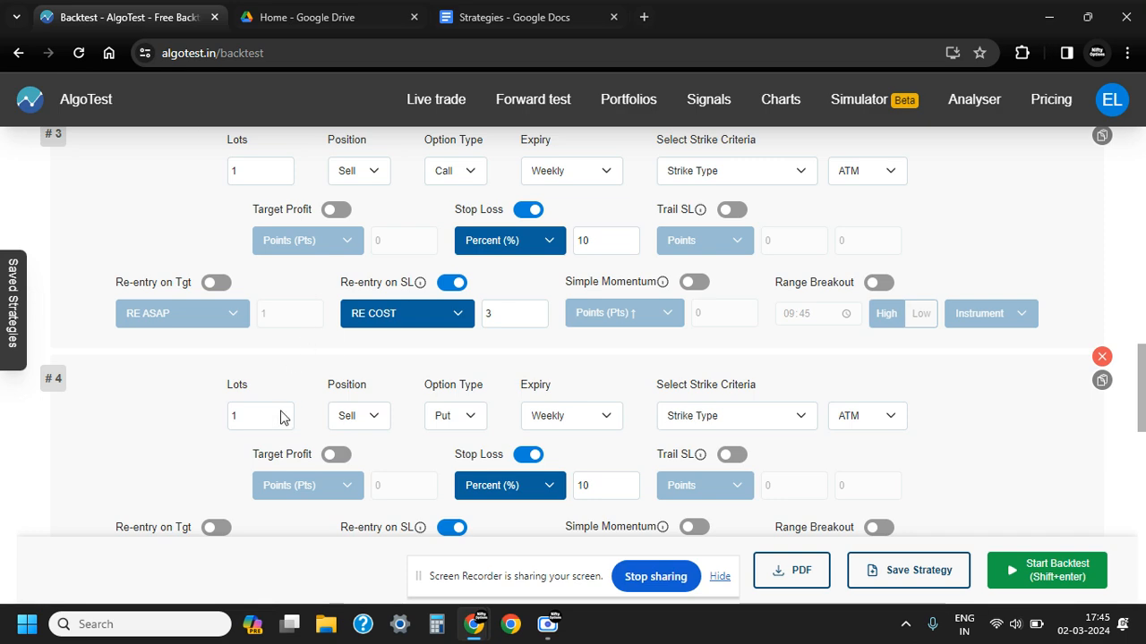
scroll(195, 367, "down", 1)
scroll(195, 369, "down", 5)
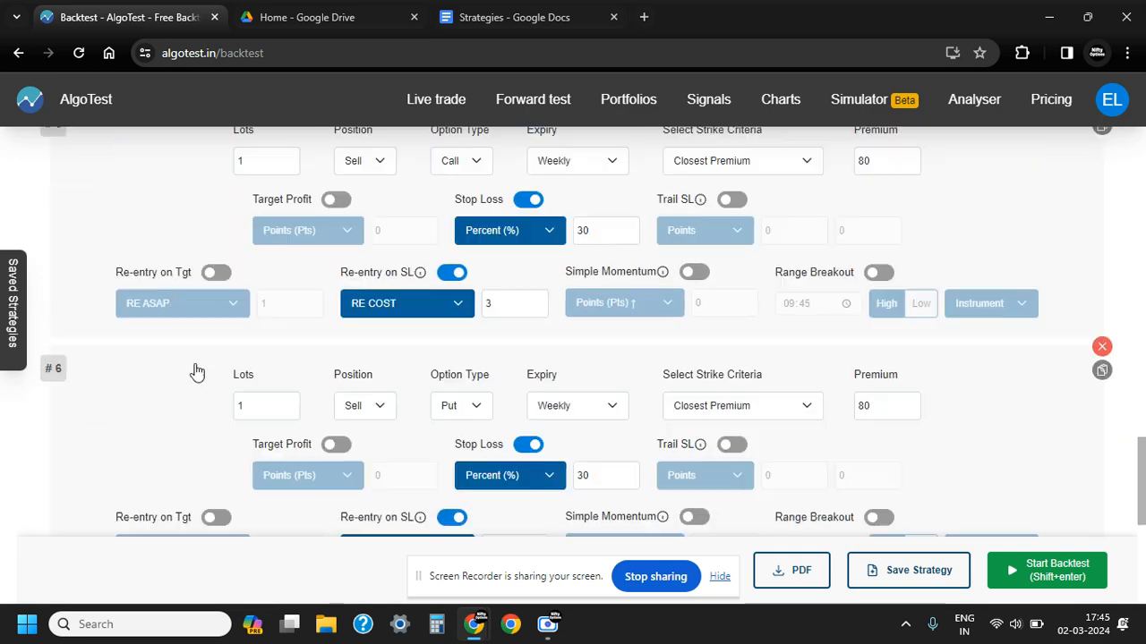
scroll(200, 365, "up", 1)
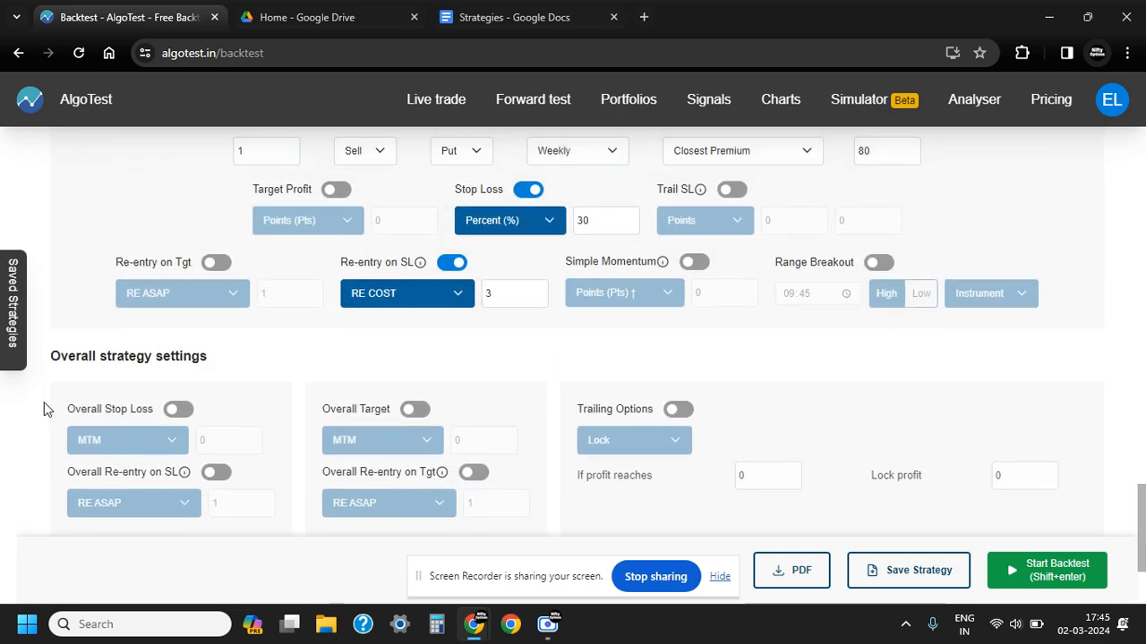
left_click_drag(52, 358, 202, 358)
left_click(211, 360)
left_click(176, 415)
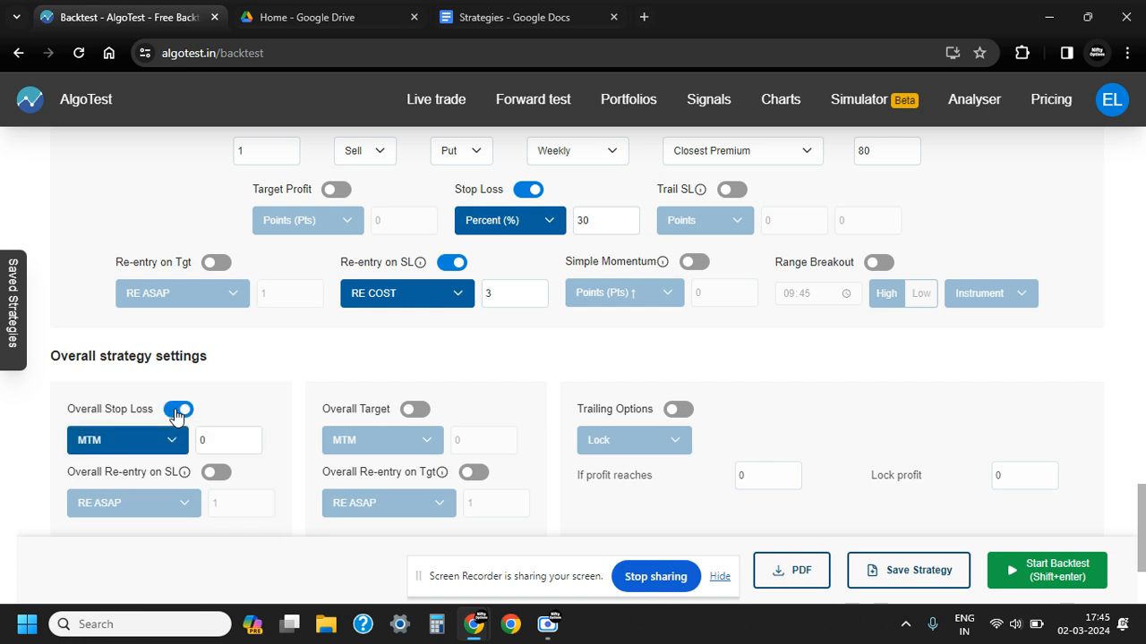
left_click(174, 440)
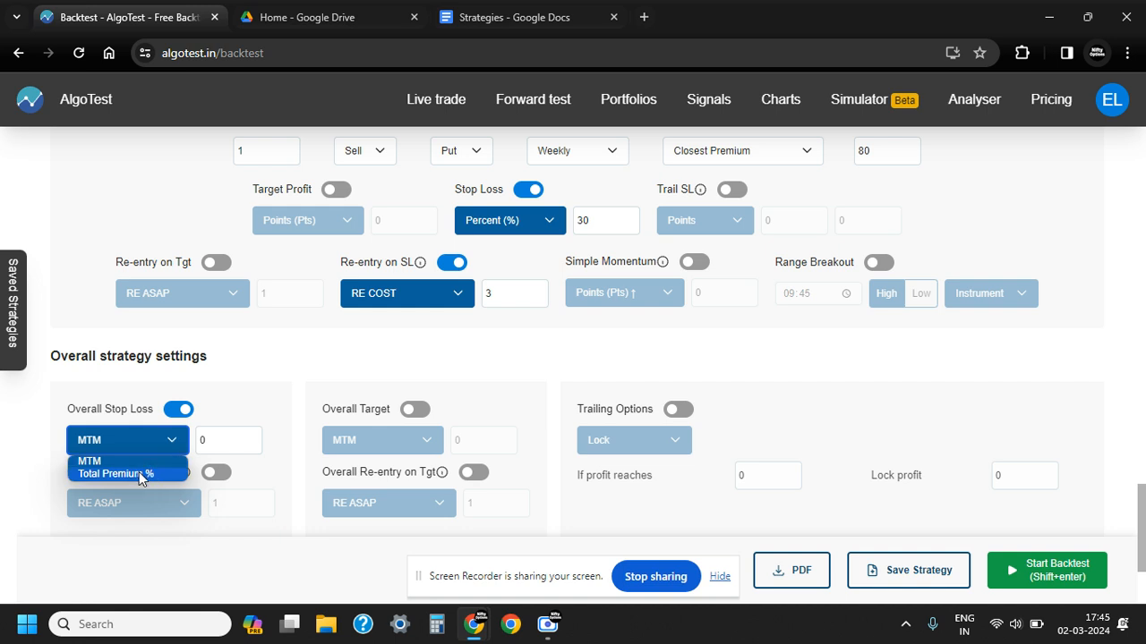
left_click(212, 435)
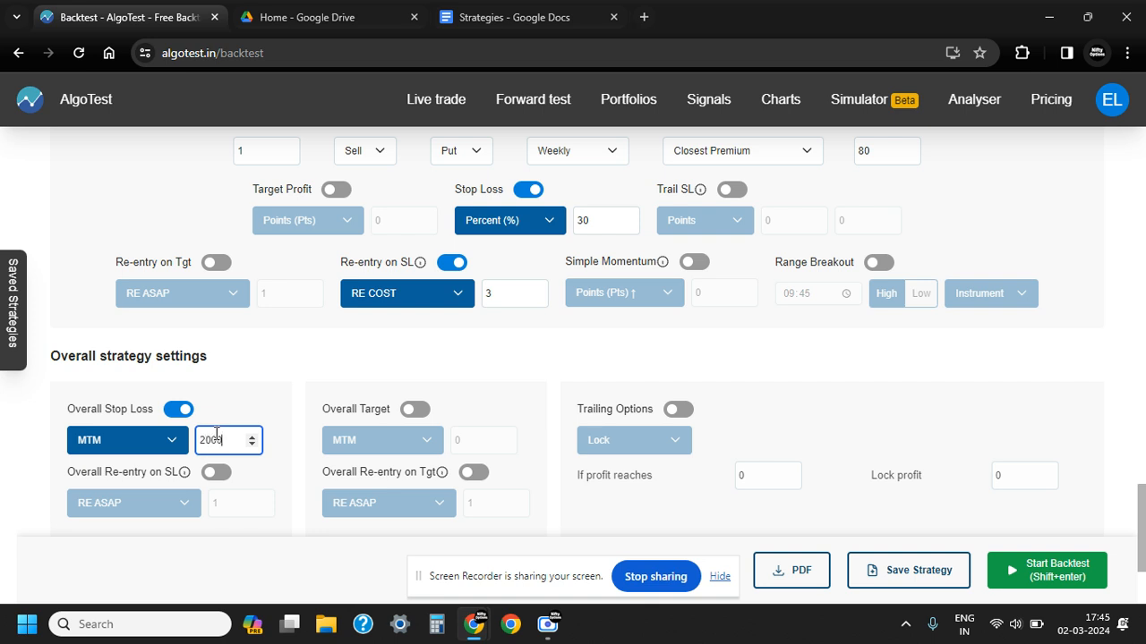
left_click(277, 386)
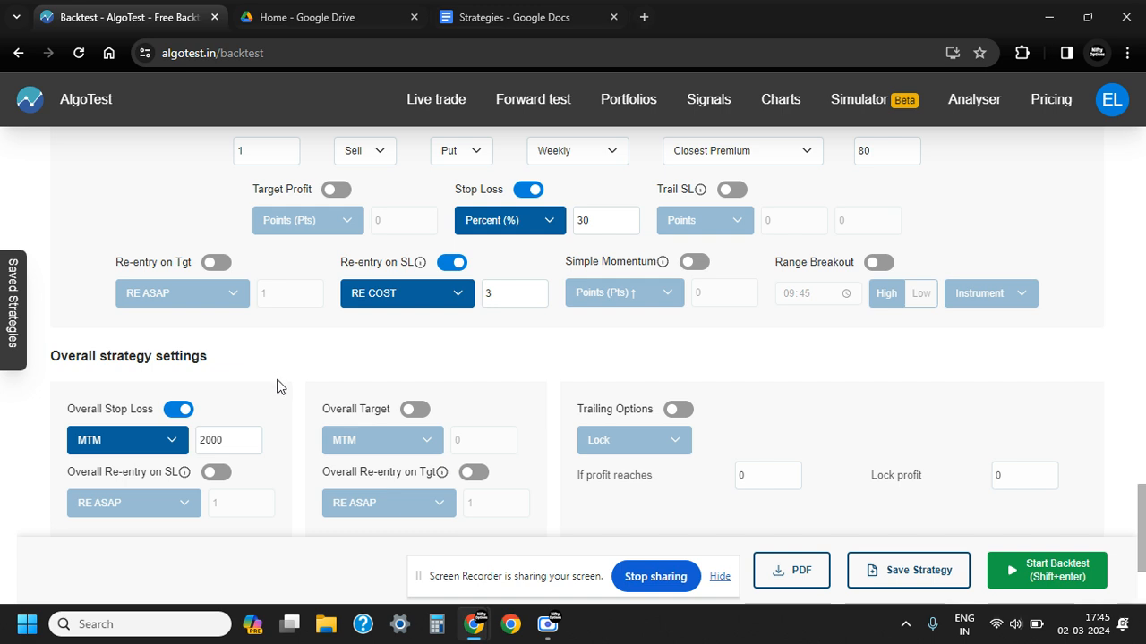
left_click(412, 411)
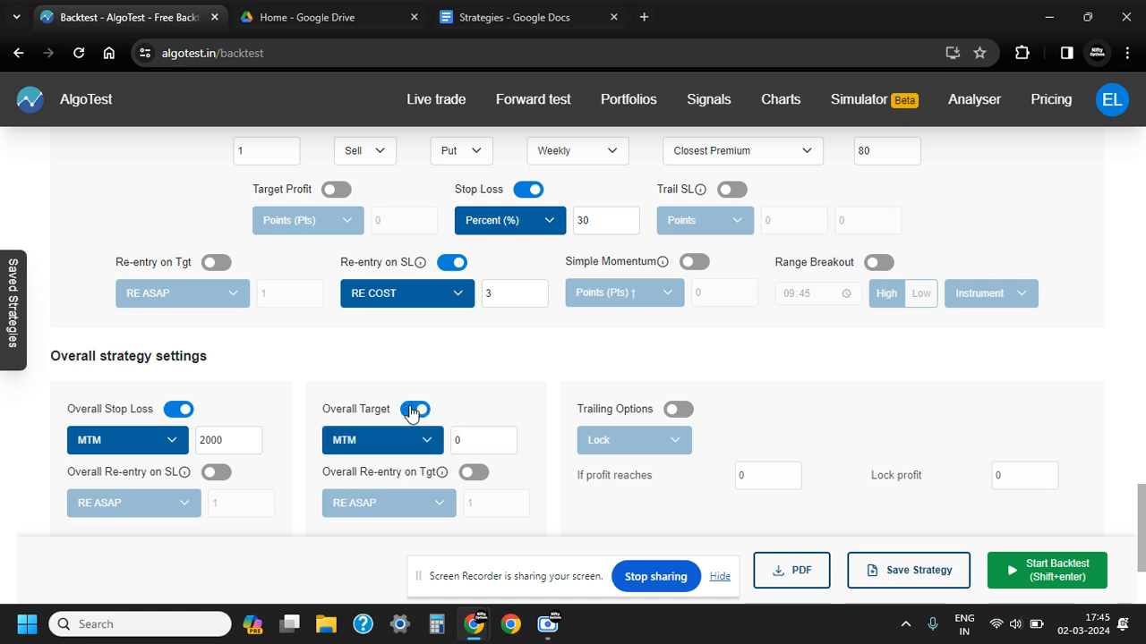
left_click(475, 440)
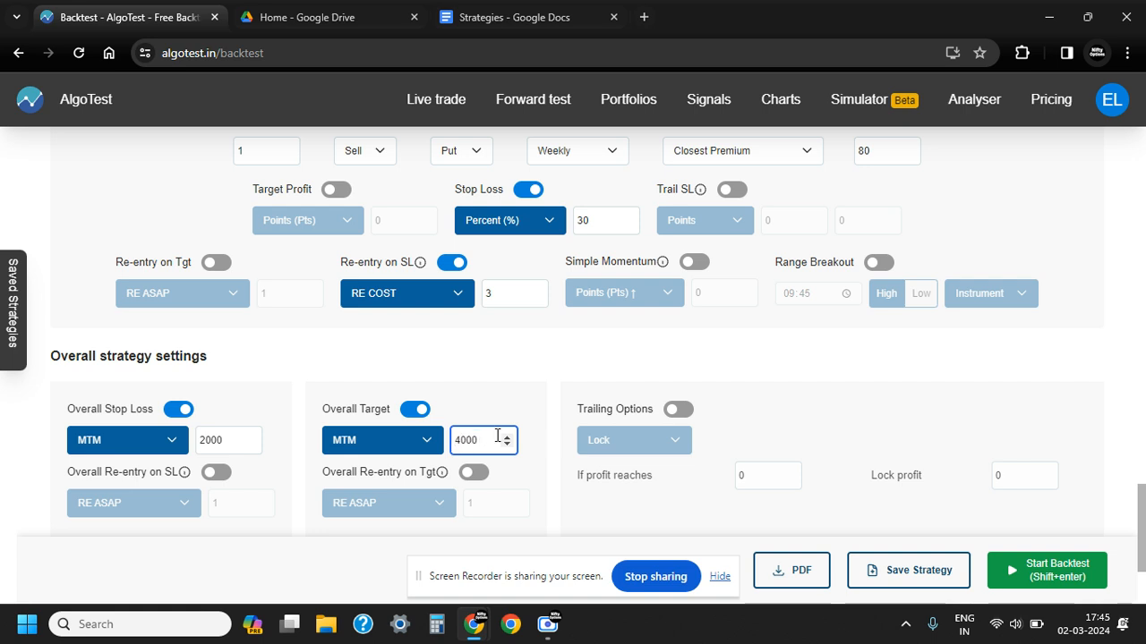
left_click(417, 411)
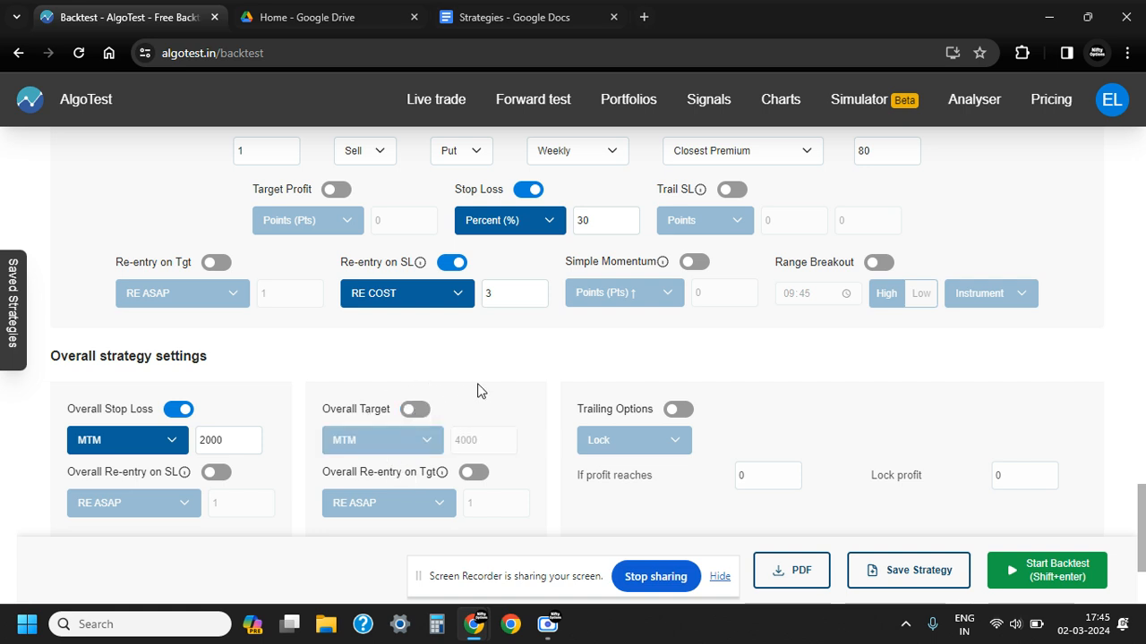
Save the strategy under the name "straddle cum strangle"
scroll(537, 408, "down", 2)
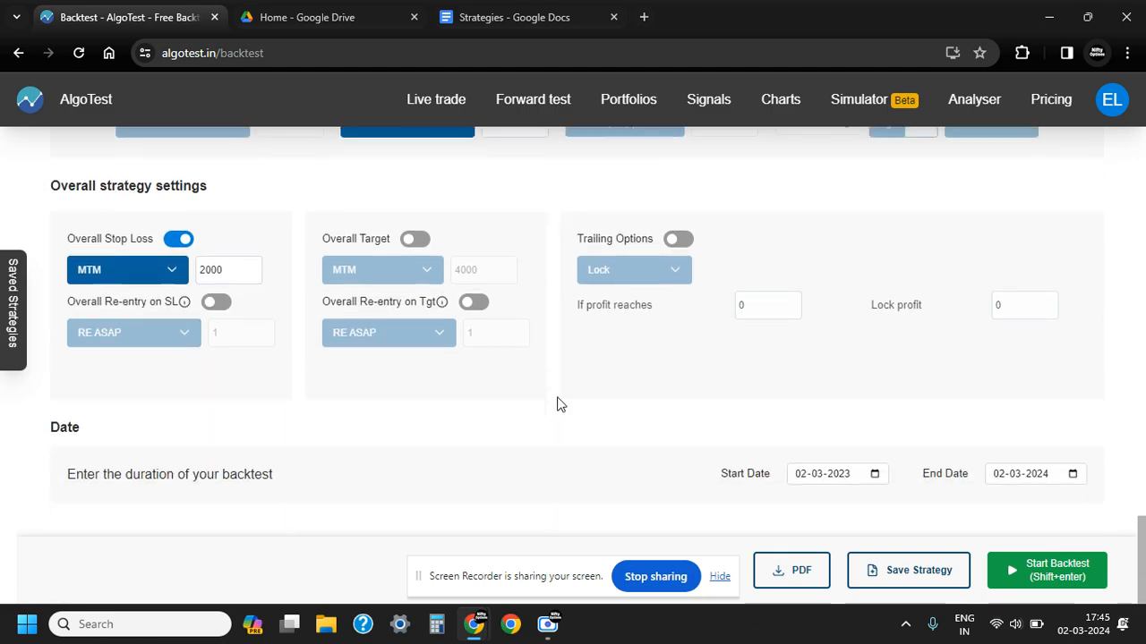
scroll(417, 438, "up", 4)
scroll(418, 436, "up", 12)
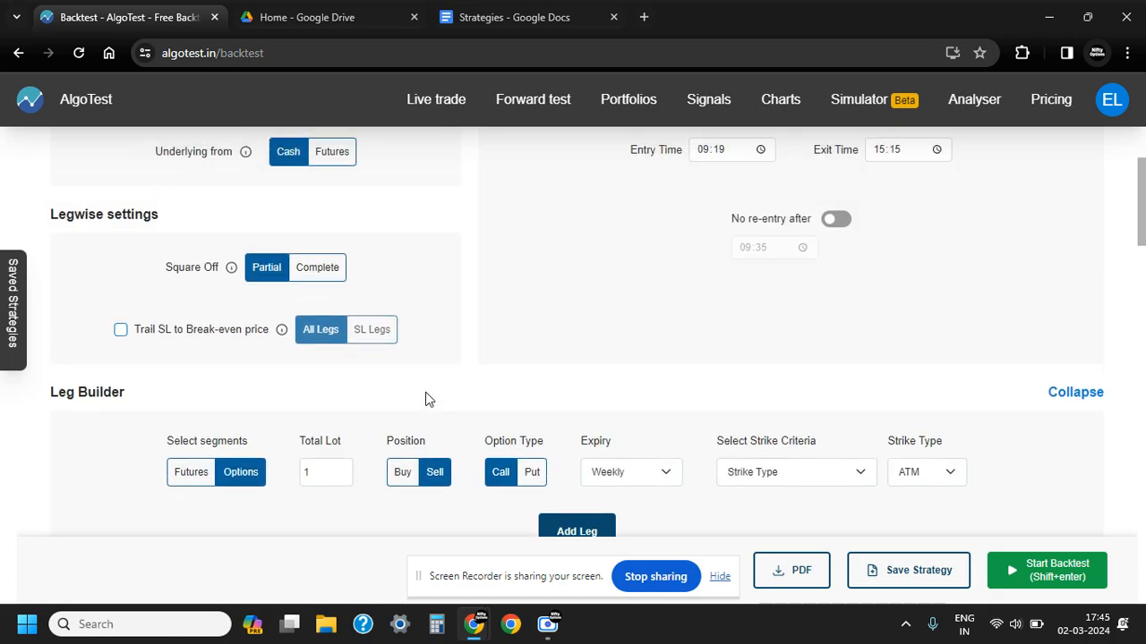
scroll(587, 371, "up", 2)
scroll(593, 377, "down", 15)
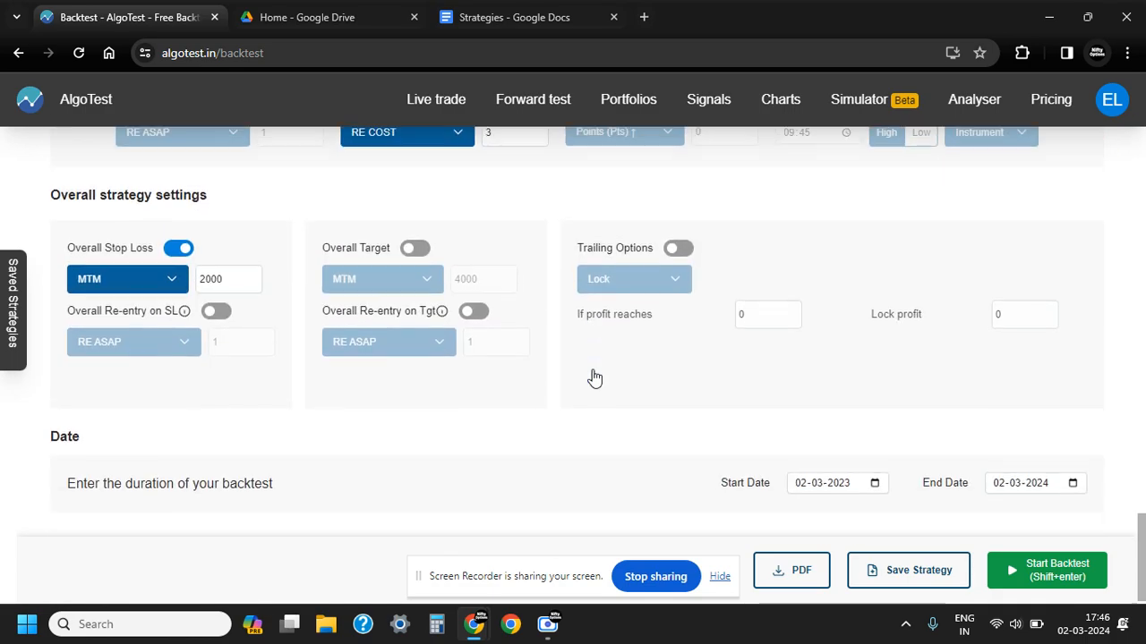
left_click(881, 571)
left_click(531, 354)
type("straddle cum strangle")
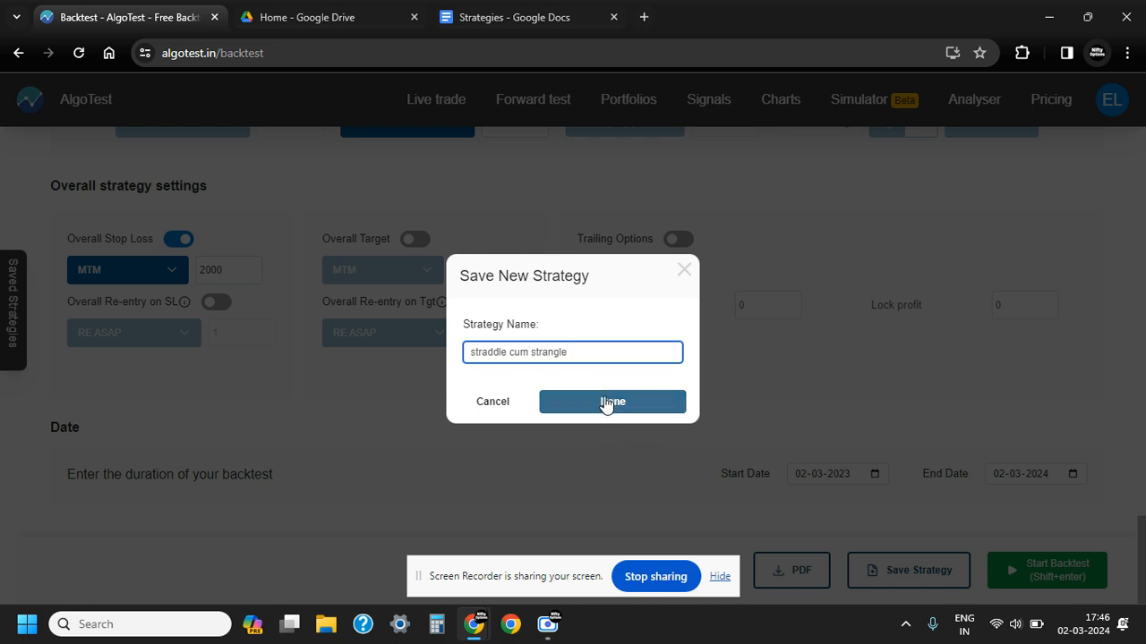
left_click(600, 410)
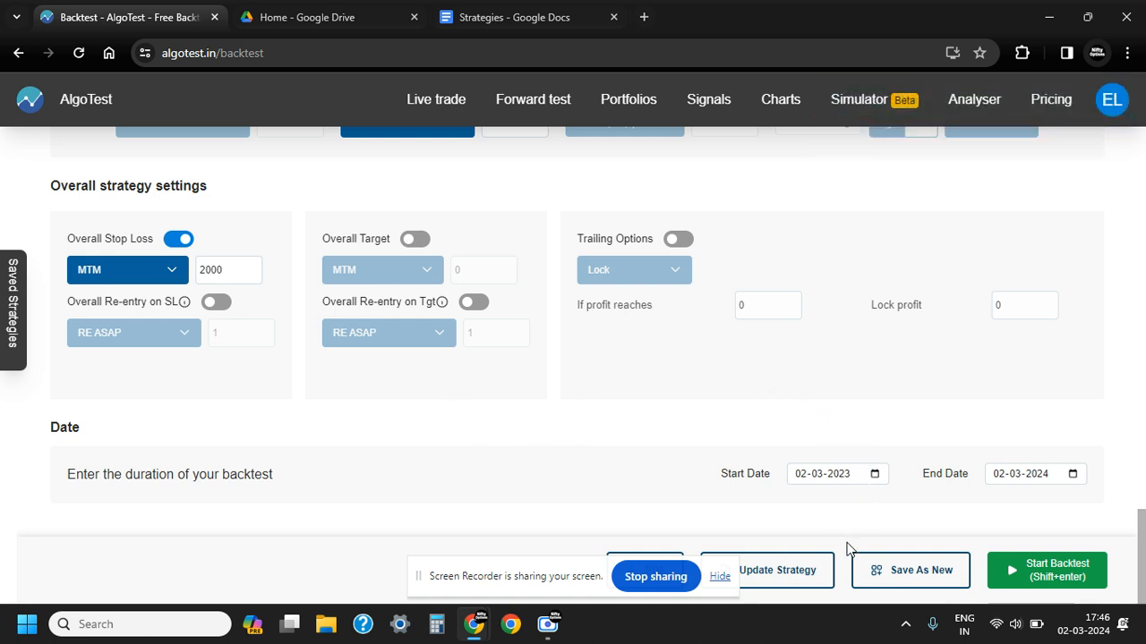
Review the saved strategy's date range, legs and entry settings, and check the number of free backtests remaining
left_click_drag(722, 472, 772, 482)
left_click(893, 500)
scroll(901, 421, "up", 15)
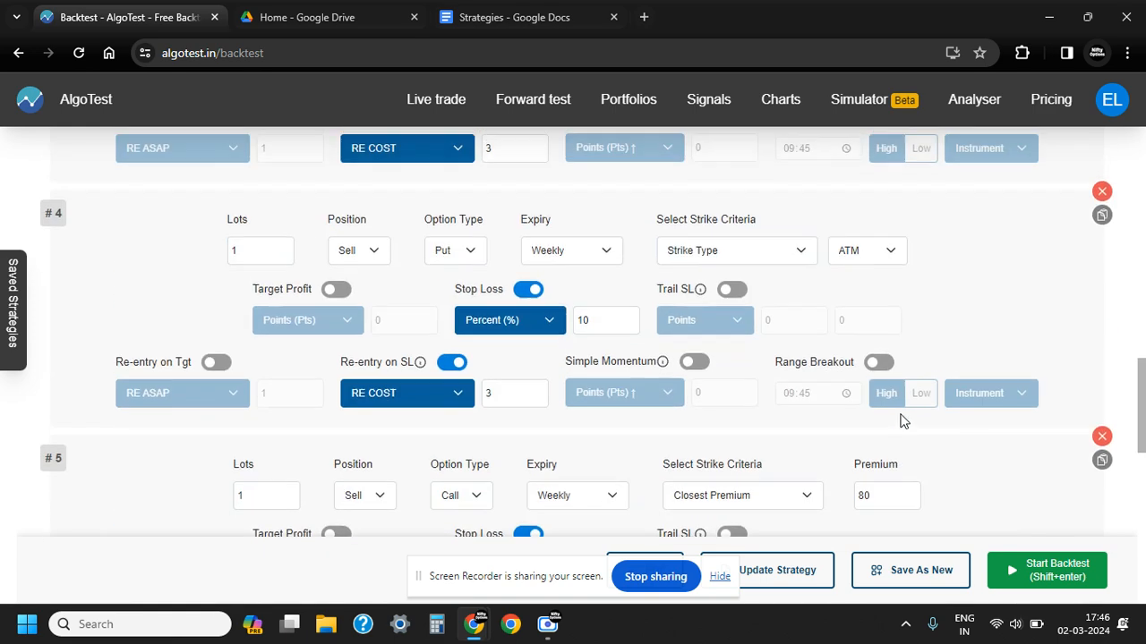
scroll(901, 420, "up", 1)
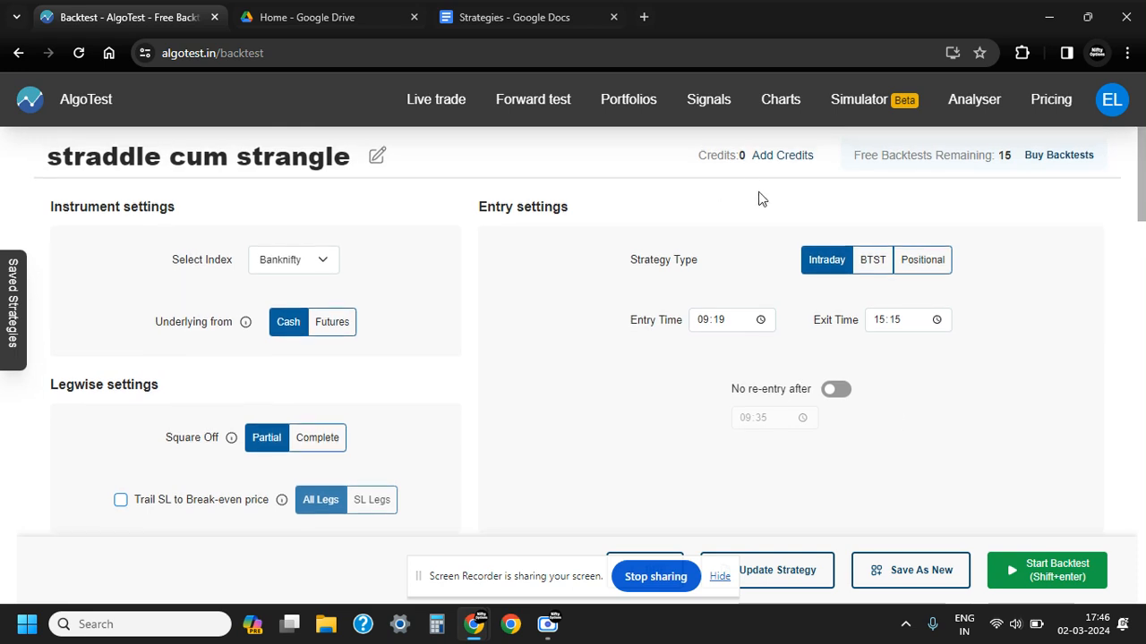
double_click(1004, 155)
scroll(911, 409, "down", 12)
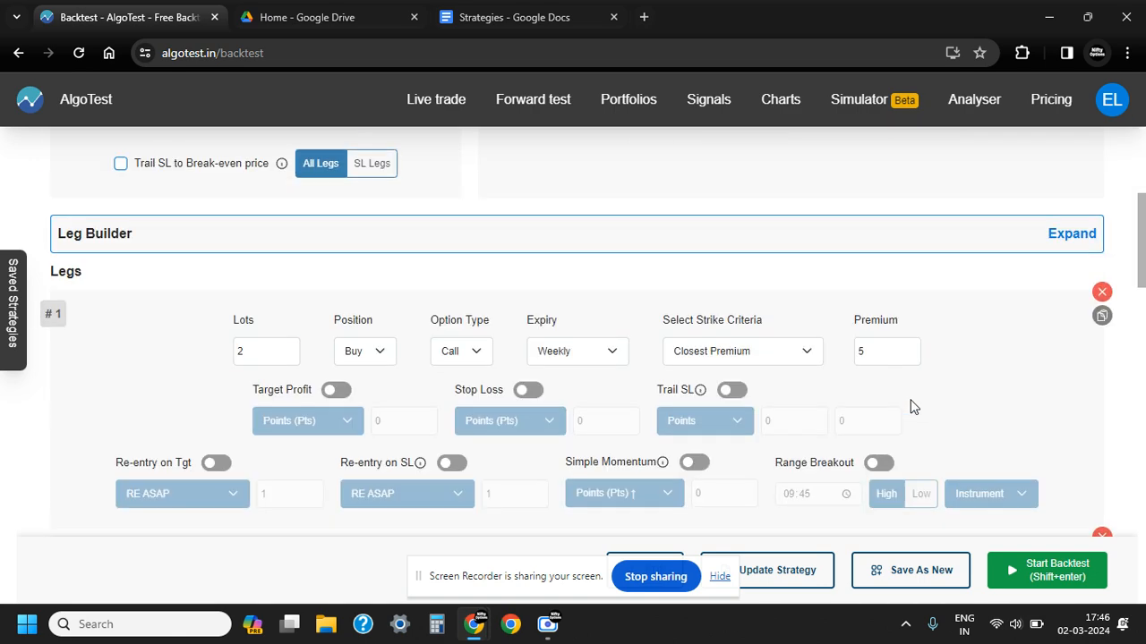
scroll(911, 405, "down", 4)
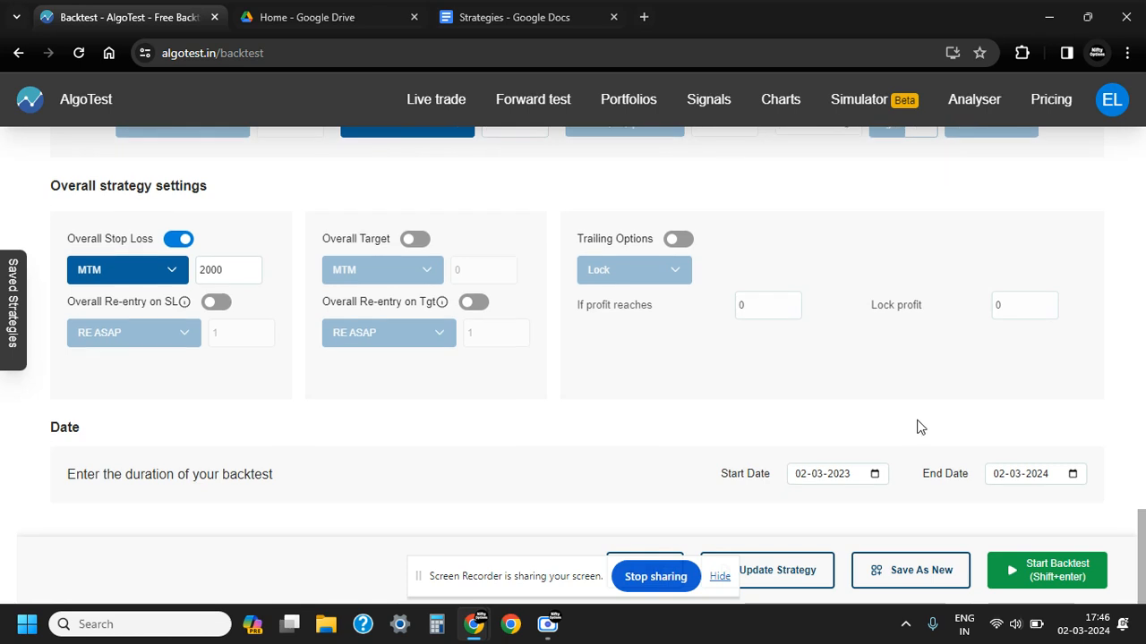
Set the backtest's start date to 01-01-2019
left_click_drag(550, 566, 429, 564)
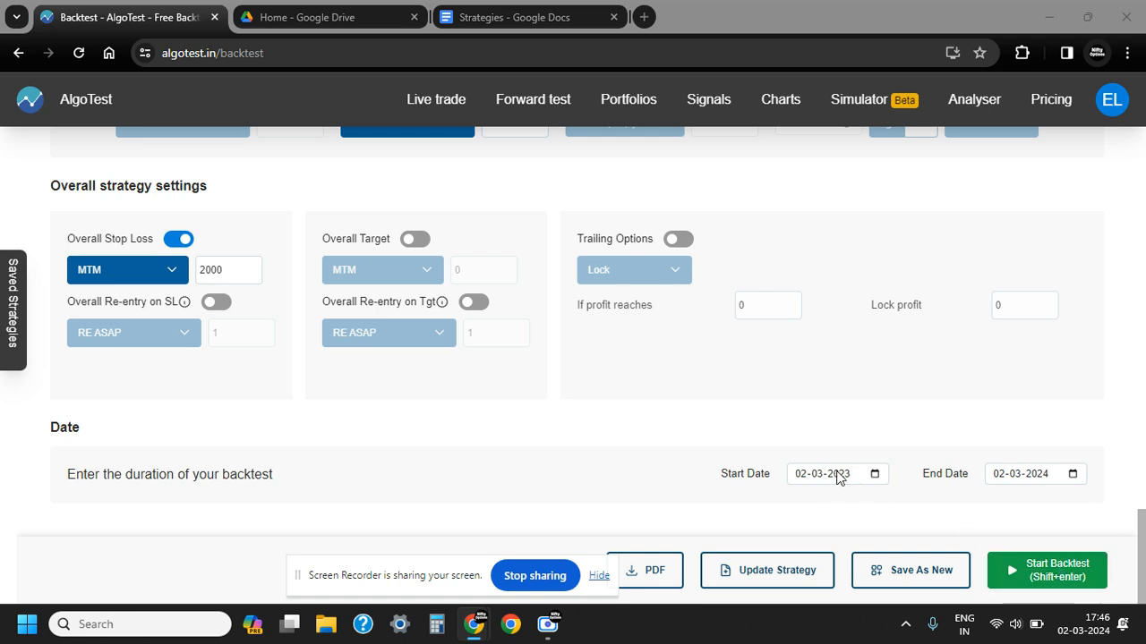
left_click(875, 476)
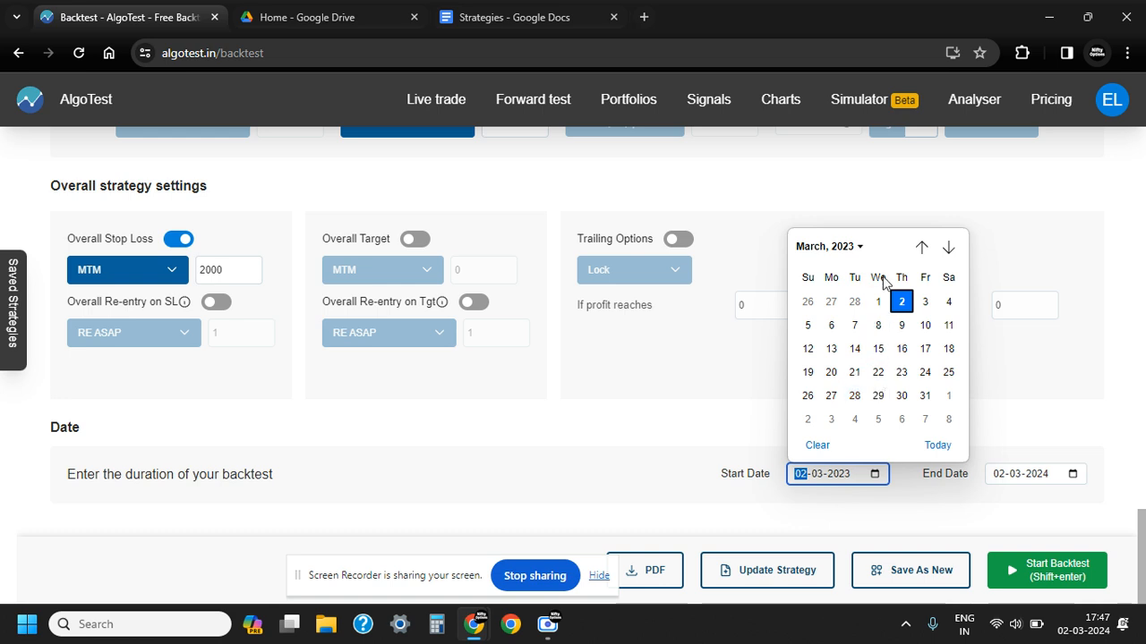
left_click(855, 251)
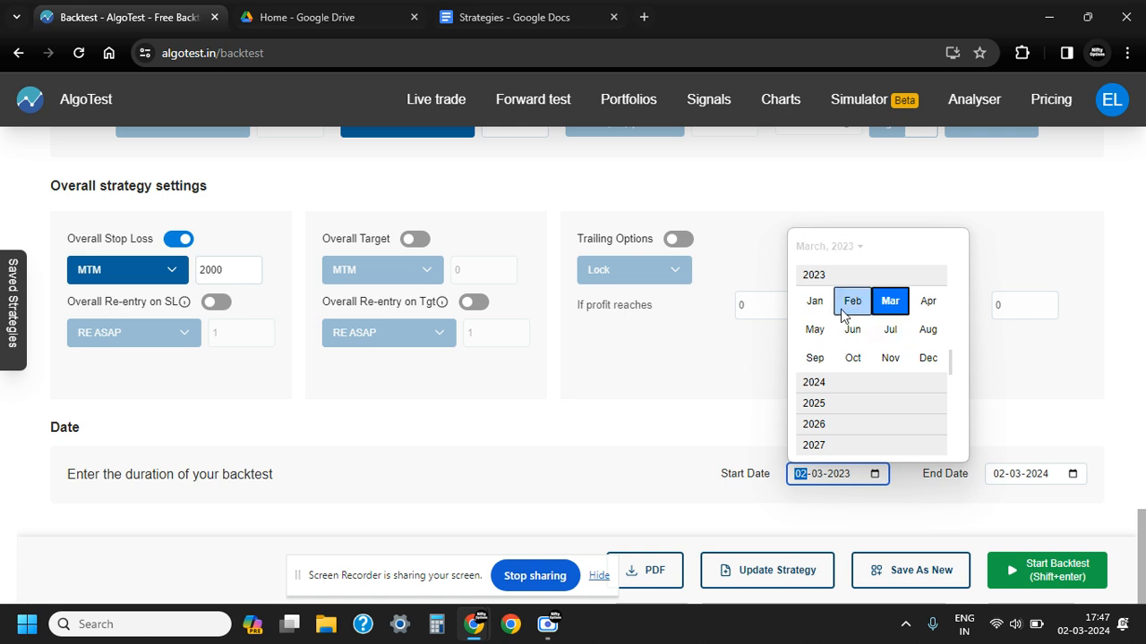
scroll(819, 382, "up", 1)
scroll(819, 381, "up", 4)
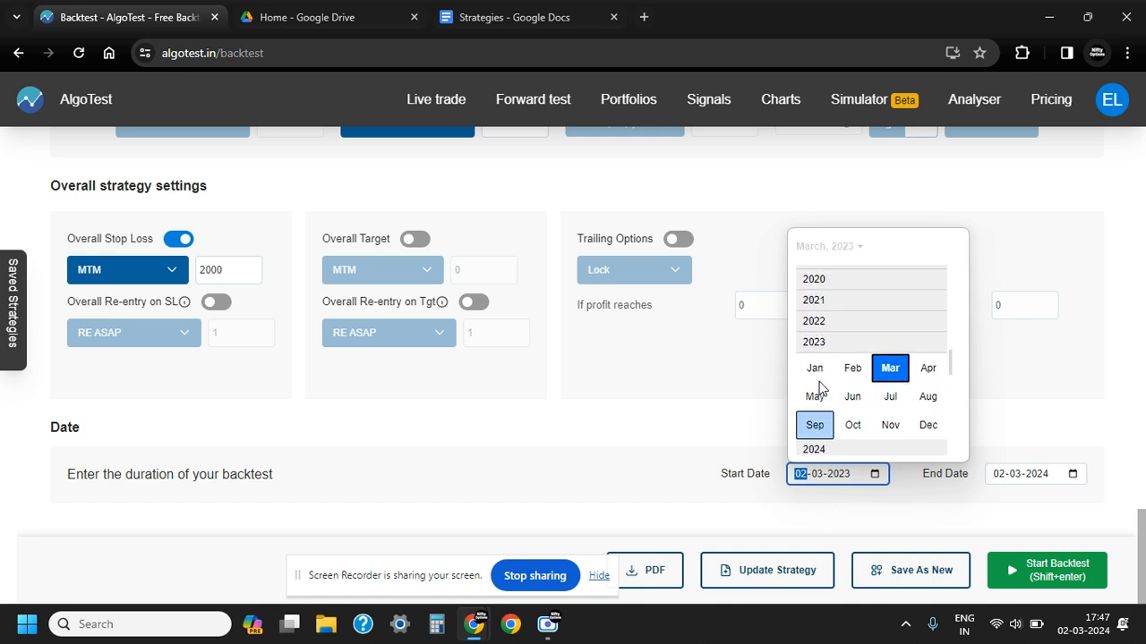
left_click(814, 295)
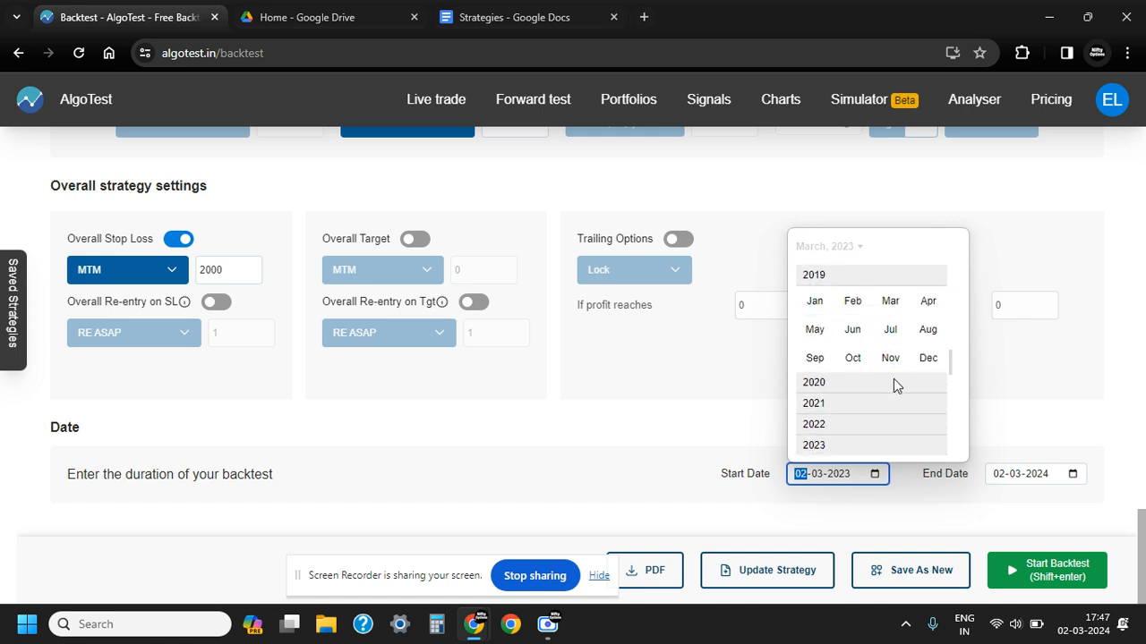
left_click(815, 304)
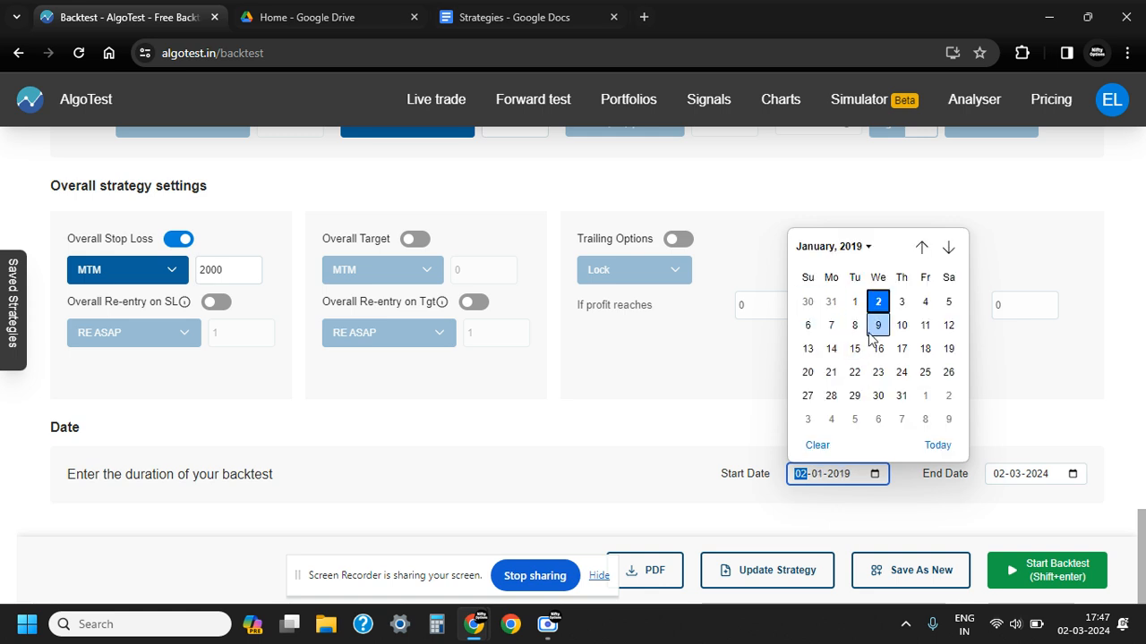
left_click(856, 303)
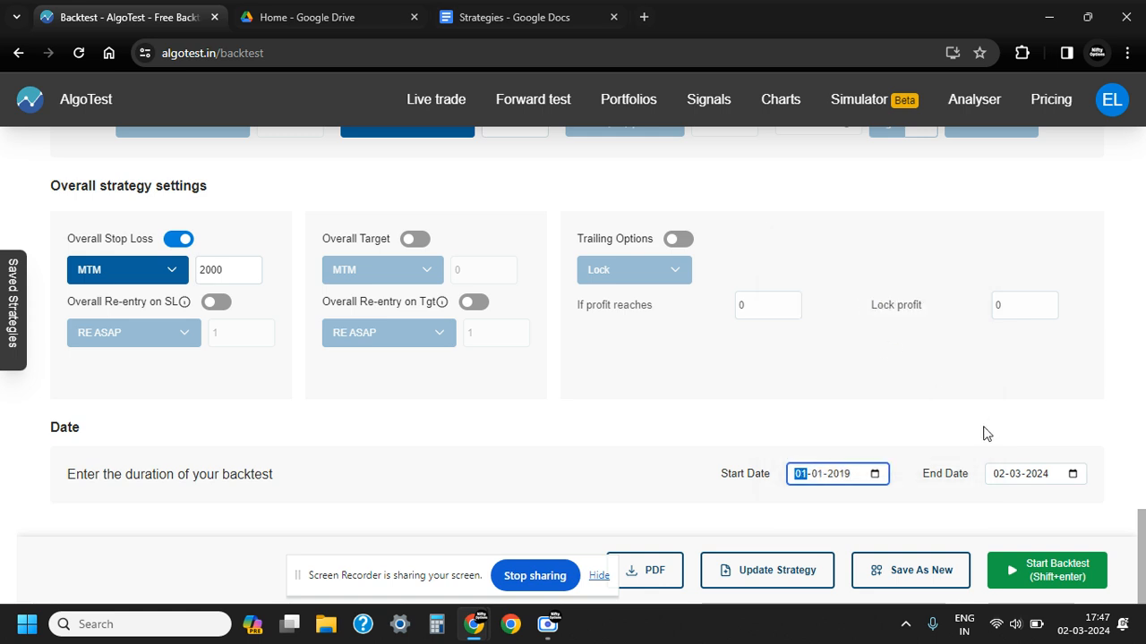
Set the backtest's end date to 29-12-2023 and start the backtest
left_click(1062, 481)
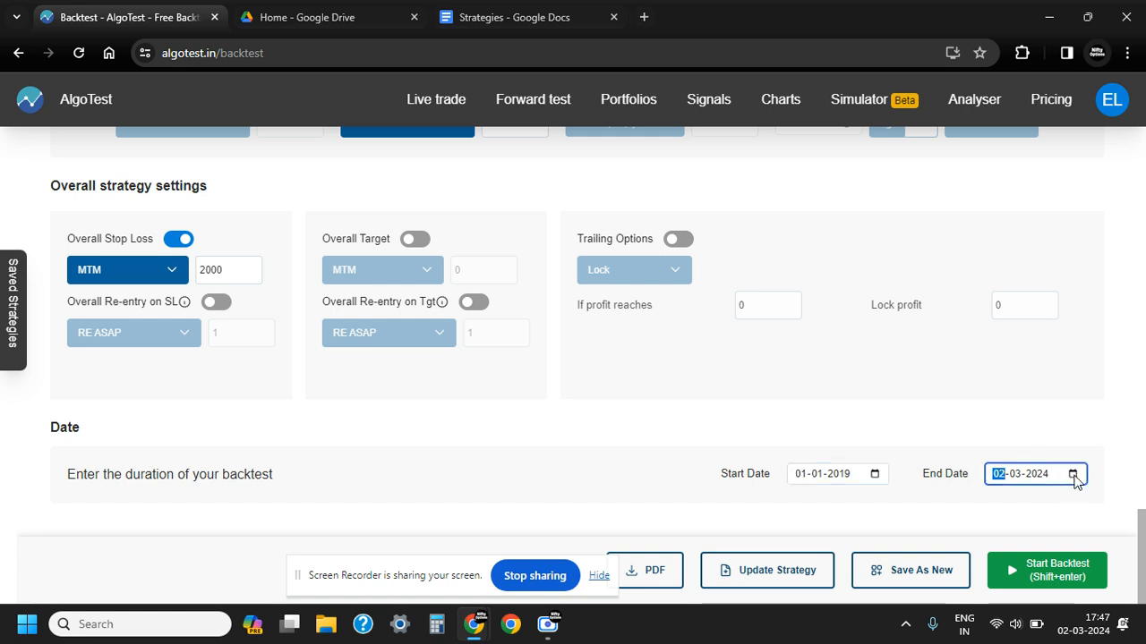
left_click(1073, 475)
left_click(975, 250)
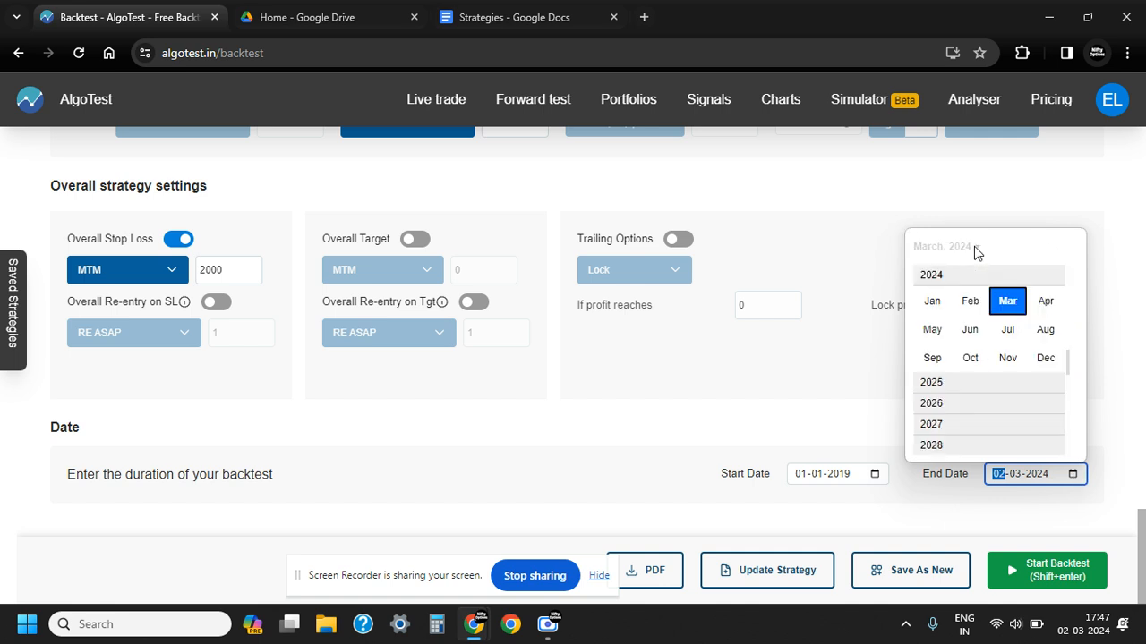
scroll(968, 382, "up", 1)
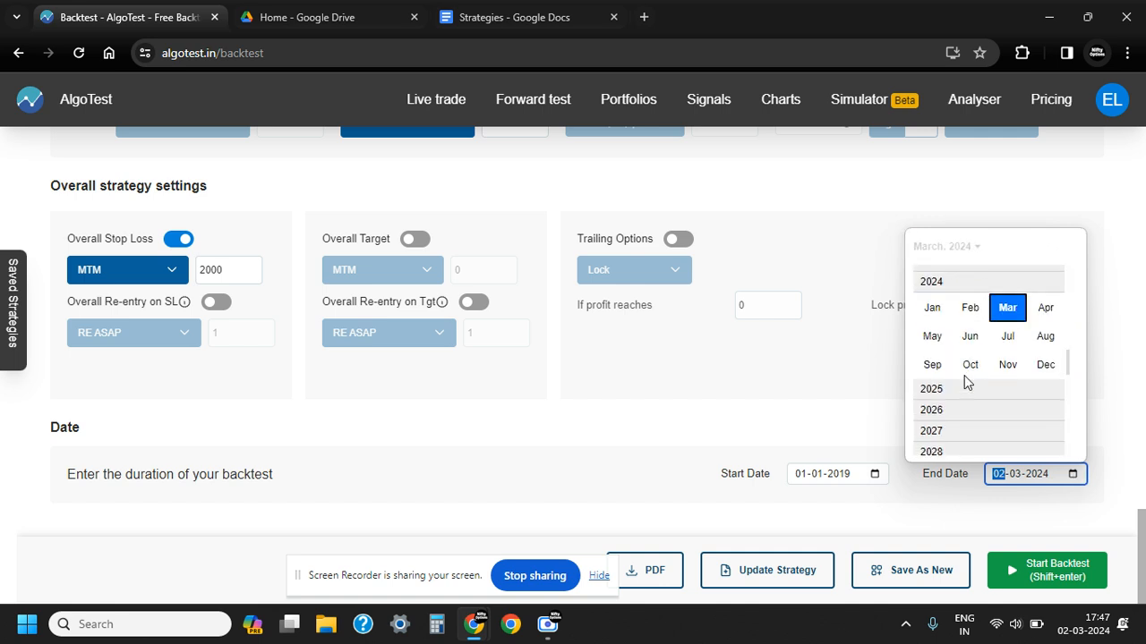
left_click(935, 271)
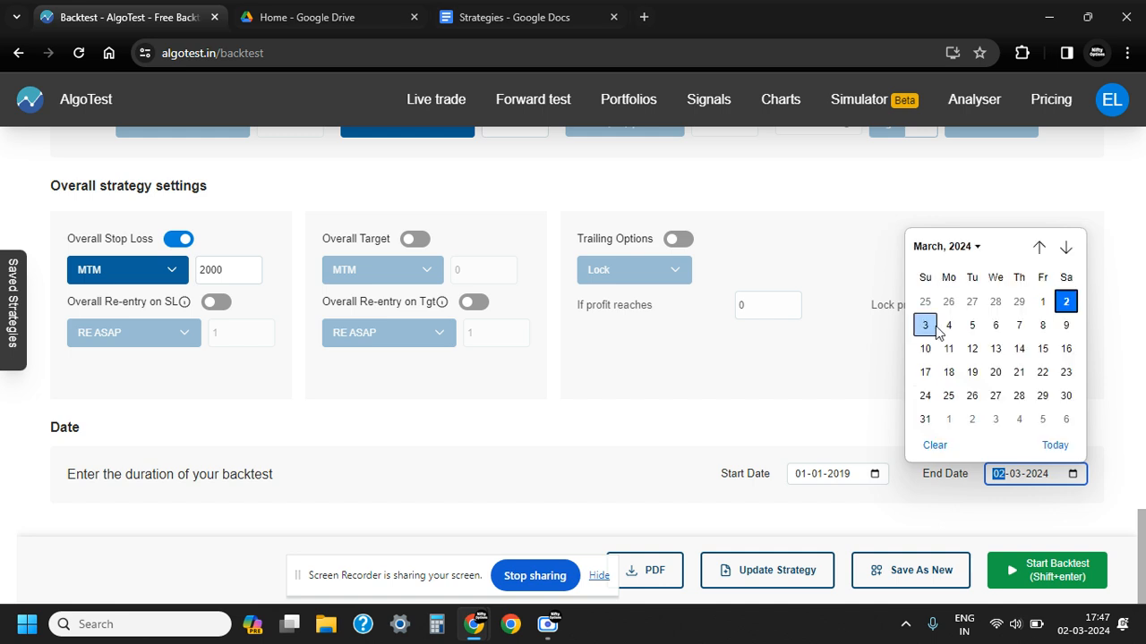
left_click(972, 251)
scroll(1001, 362, "up", 2)
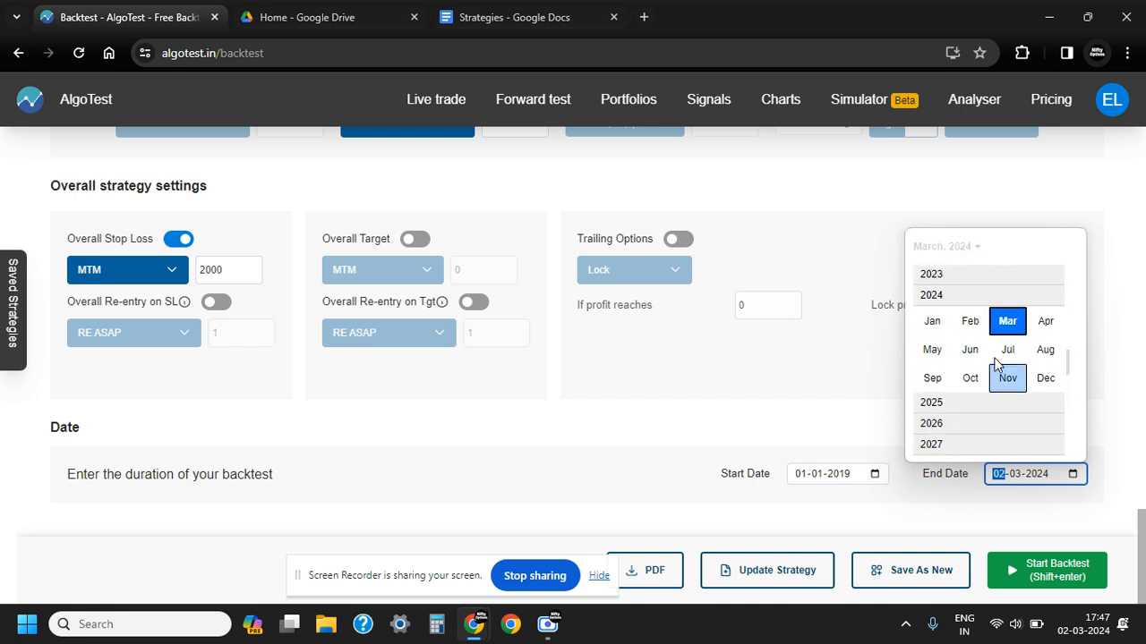
left_click(940, 275)
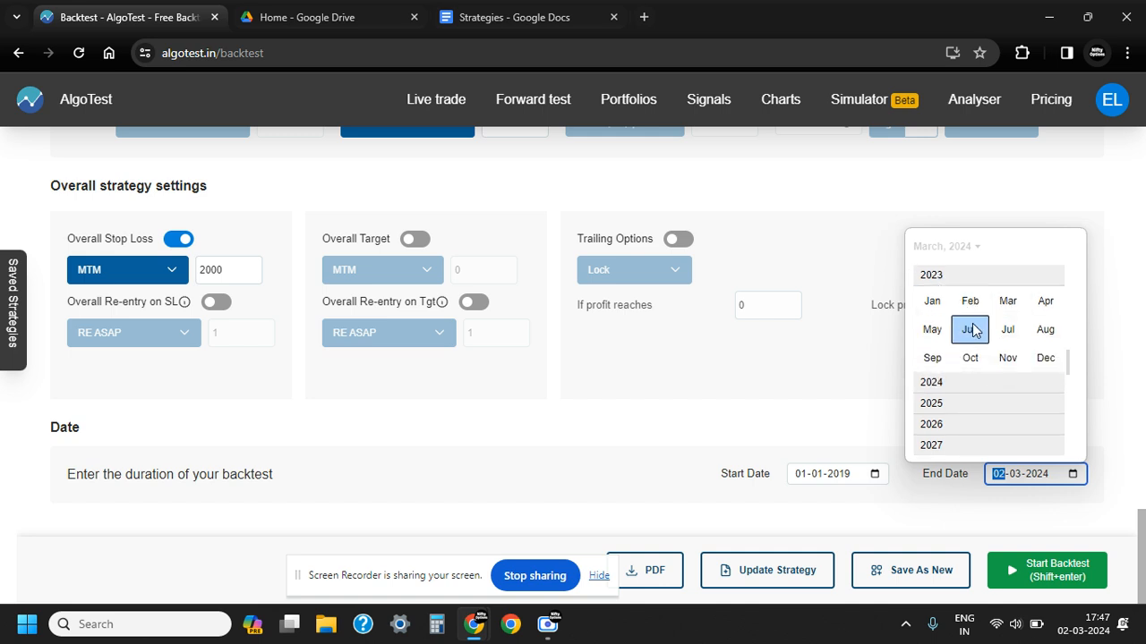
left_click(1045, 357)
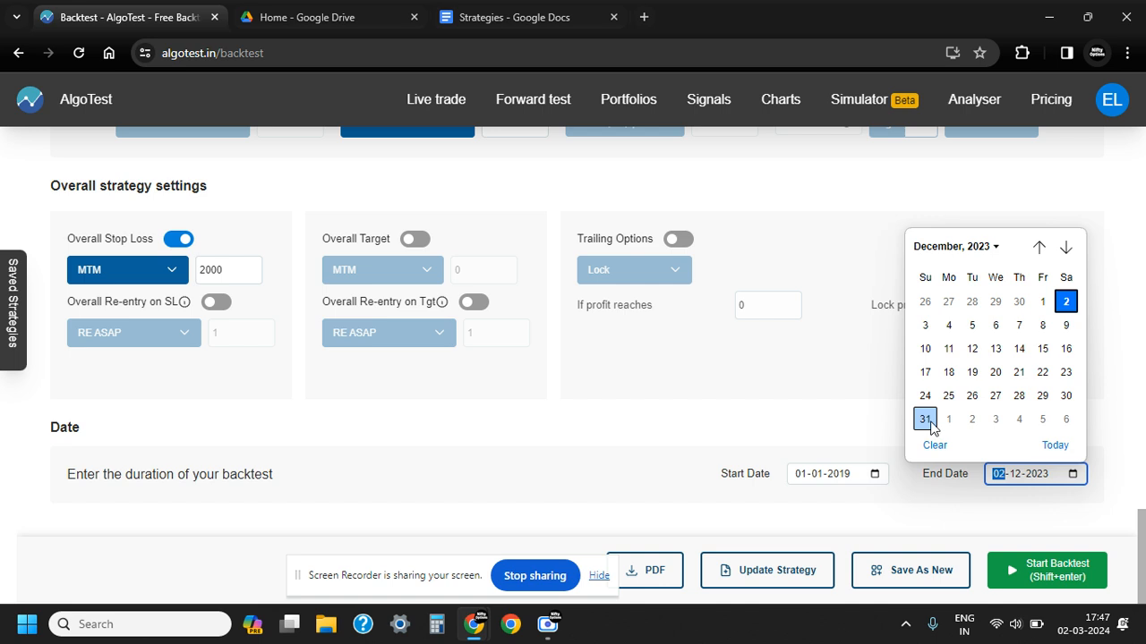
left_click(1043, 400)
left_click(948, 414)
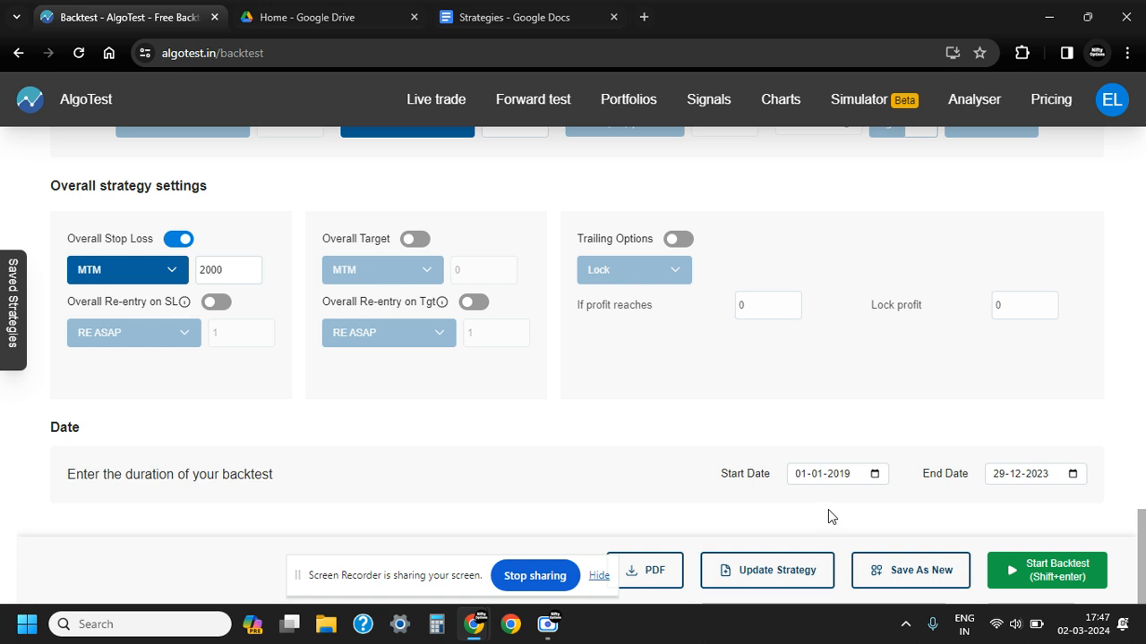
left_click(1056, 571)
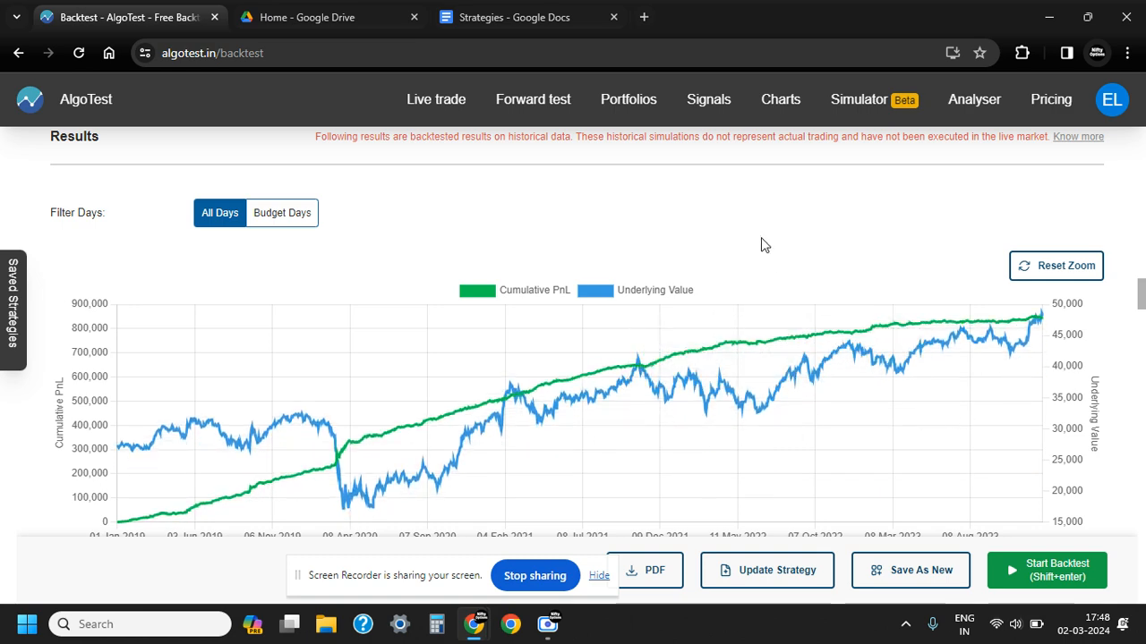
Examine the cumulative PnL against the underlying value over the backtest period, along with the drawdown chart
scroll(761, 245, "up", 5)
scroll(760, 242, "down", 3)
scroll(760, 242, "down", 4)
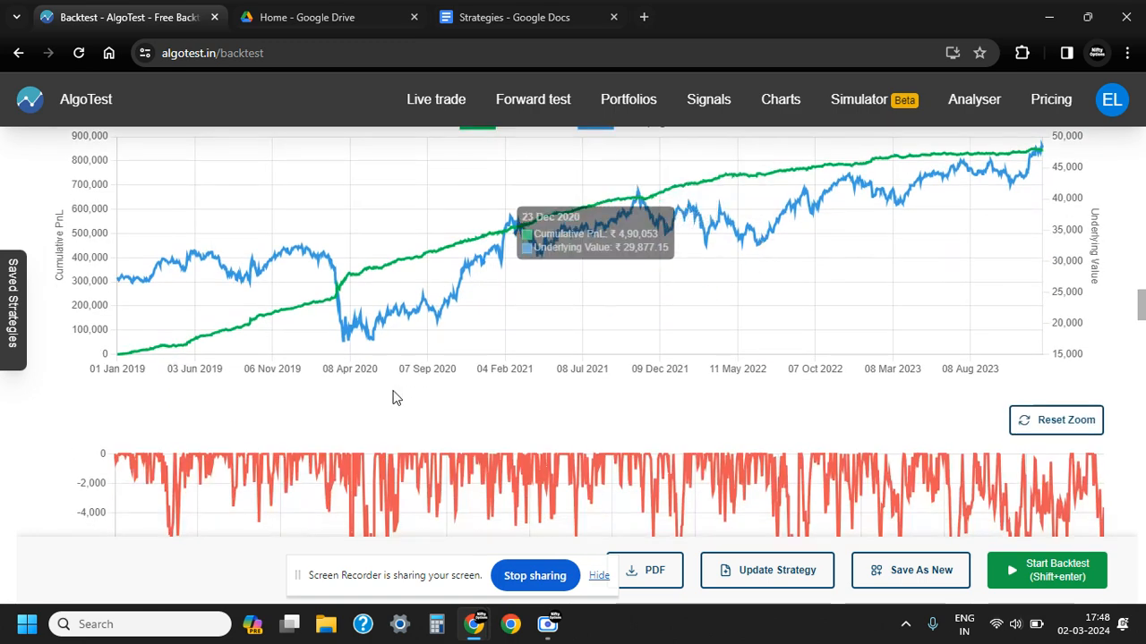
scroll(397, 395, "up", 1)
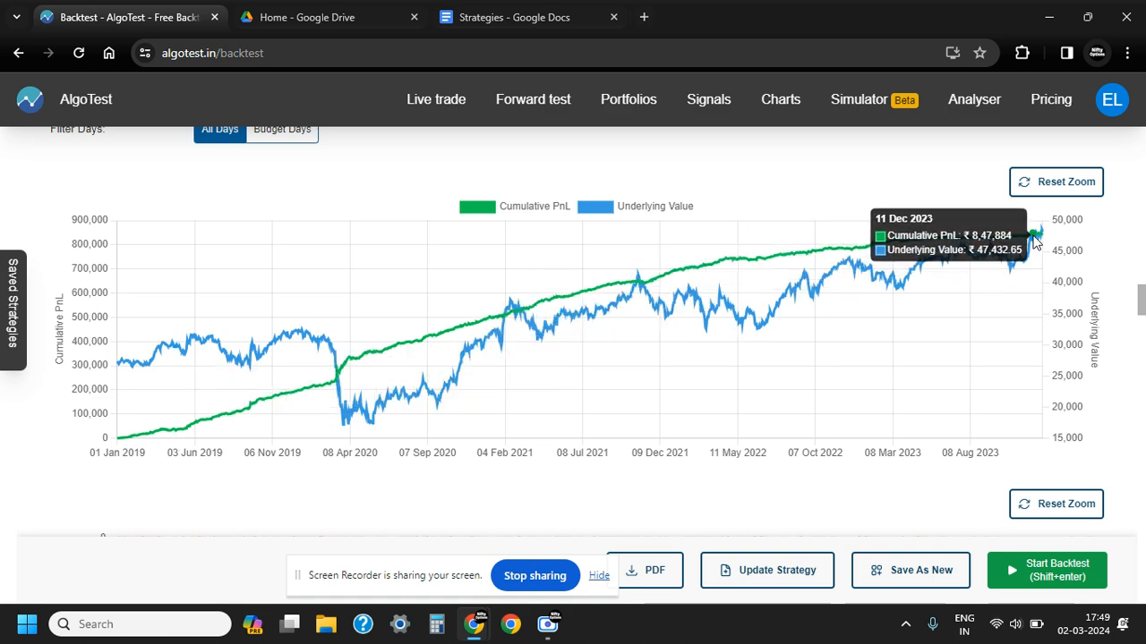
scroll(551, 446, "down", 3)
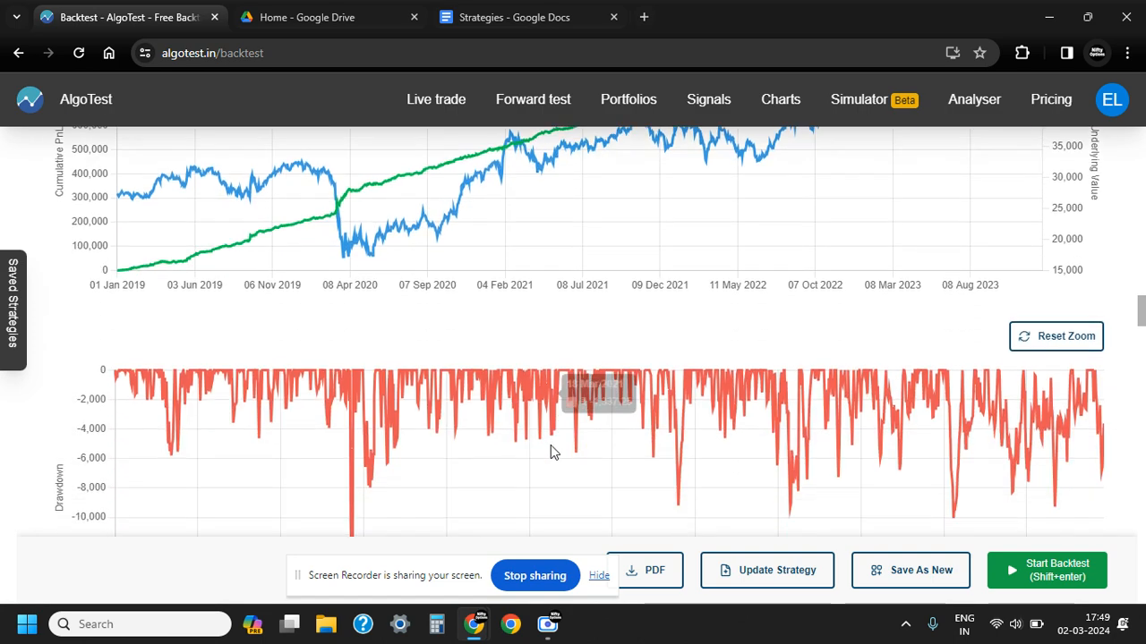
Review the year-by-year monthly returns, the overall profit and other performance statistics, and the full trade report
scroll(551, 445, "down", 6)
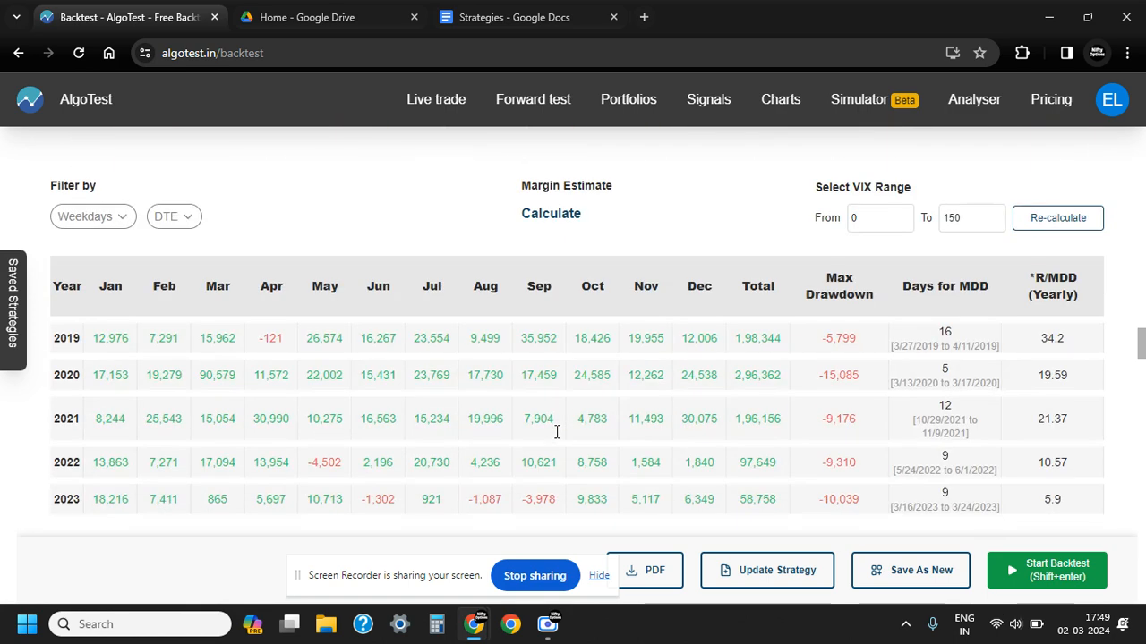
scroll(550, 443, "down", 1)
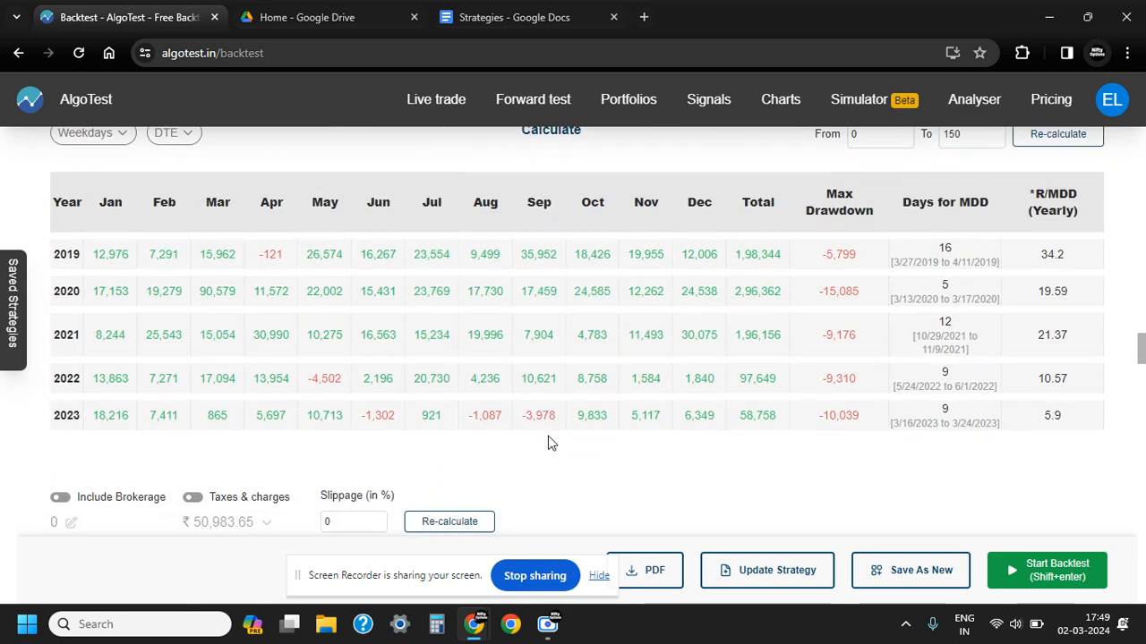
scroll(546, 439, "down", 3)
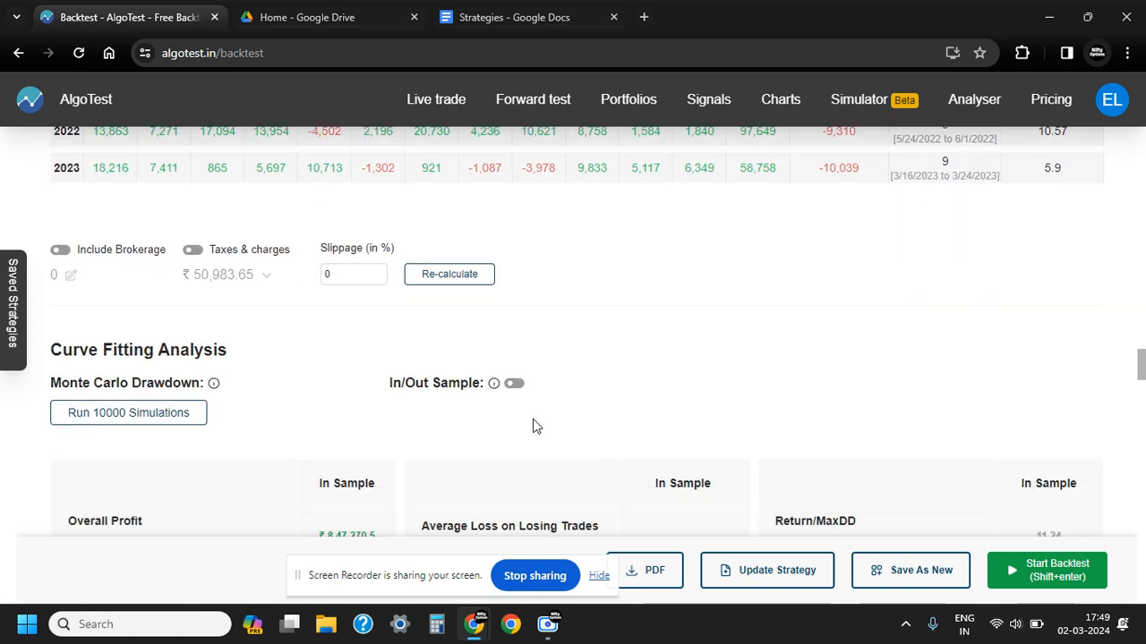
scroll(535, 426, "down", 1)
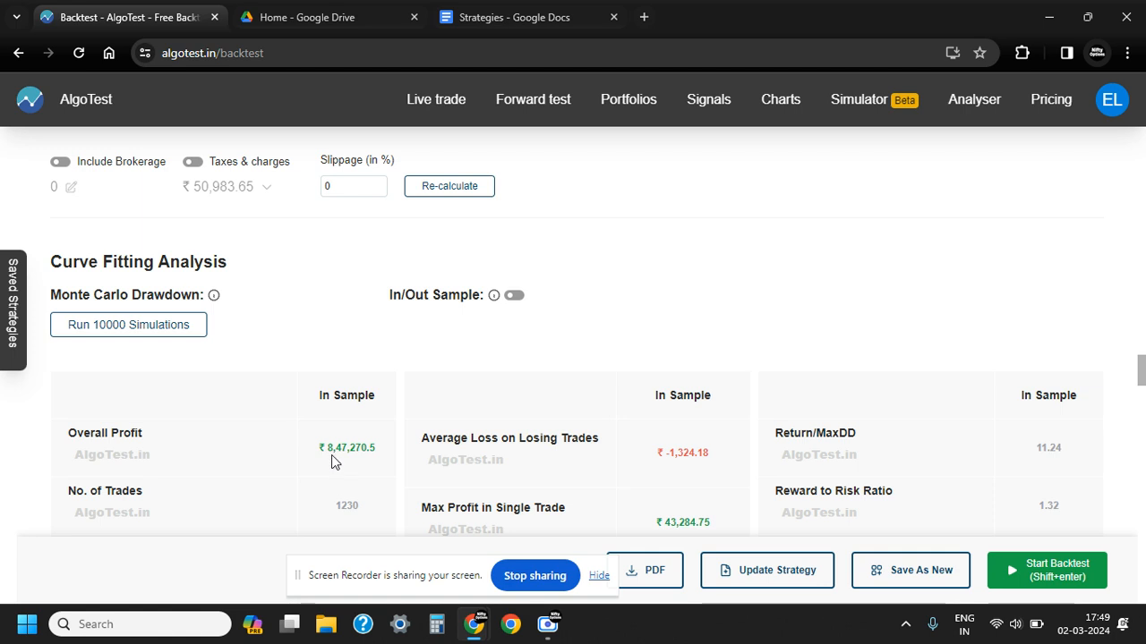
left_click_drag(101, 434, 140, 438)
left_click_drag(318, 448, 361, 454)
scroll(532, 402, "down", 5)
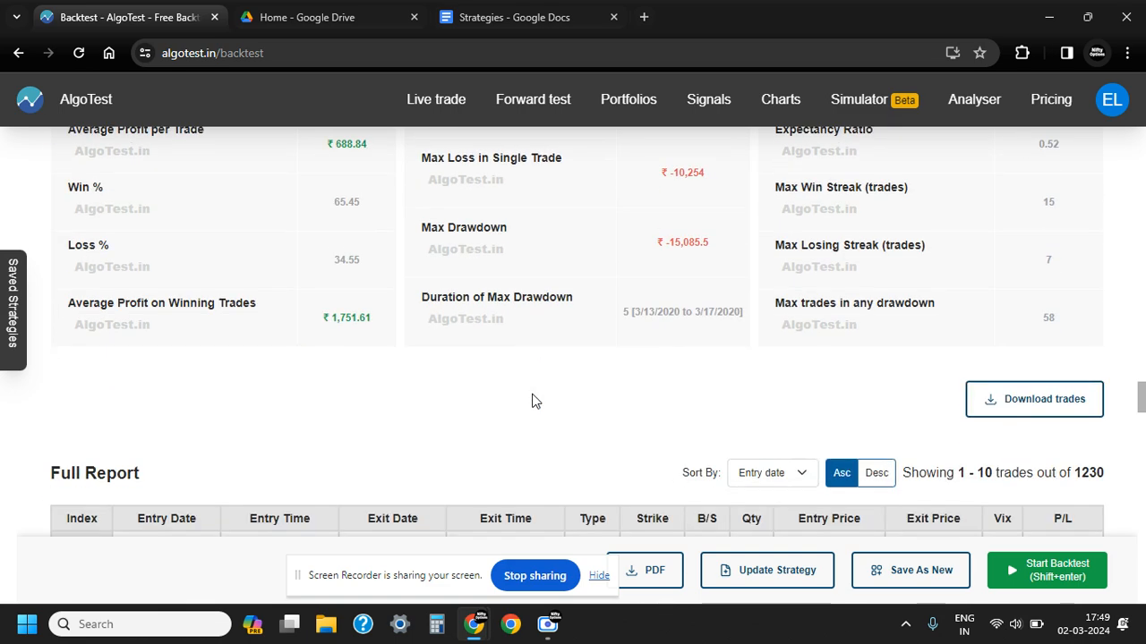
scroll(444, 398, "down", 3)
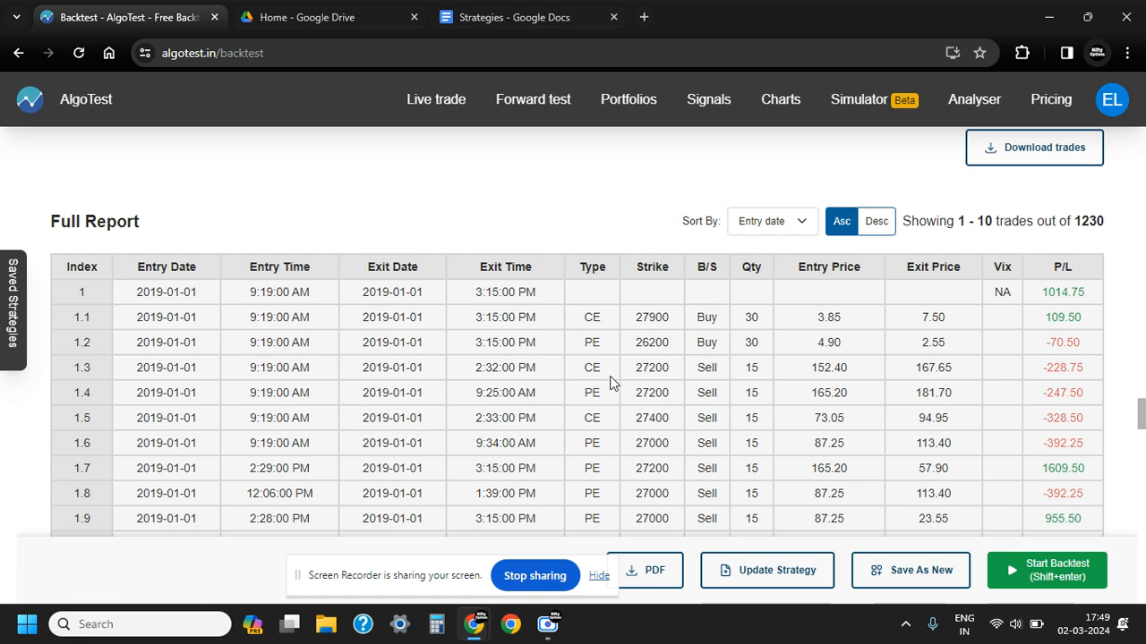
Filter the backtest results by weekday with Monday excluded, and review the yearly returns and performance statistics
scroll(634, 443, "up", 3)
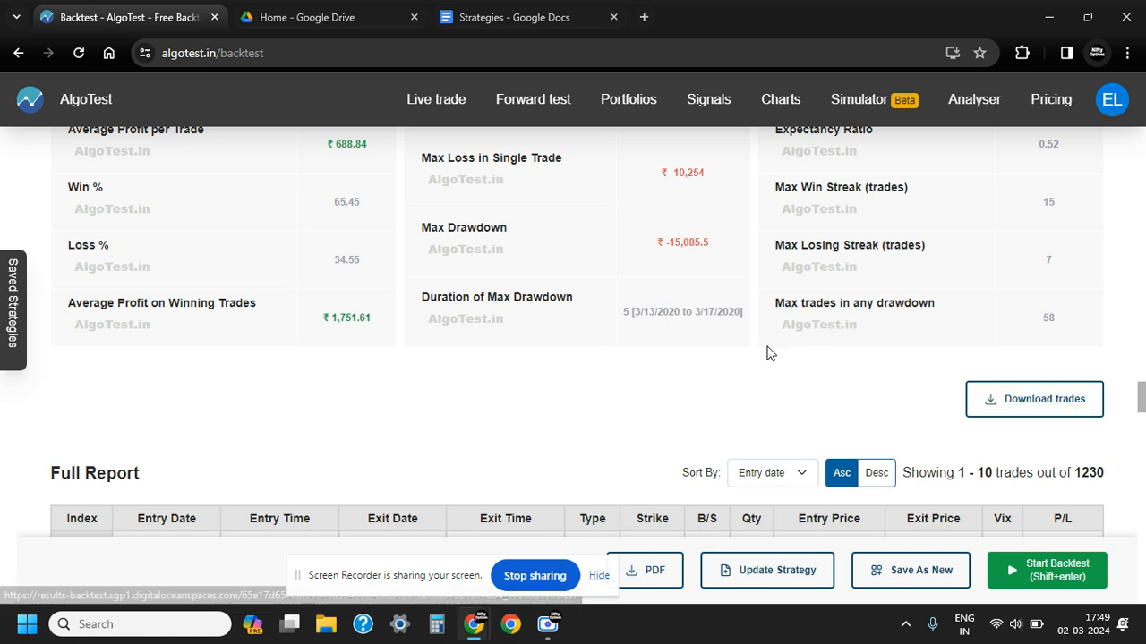
scroll(721, 362, "up", 5)
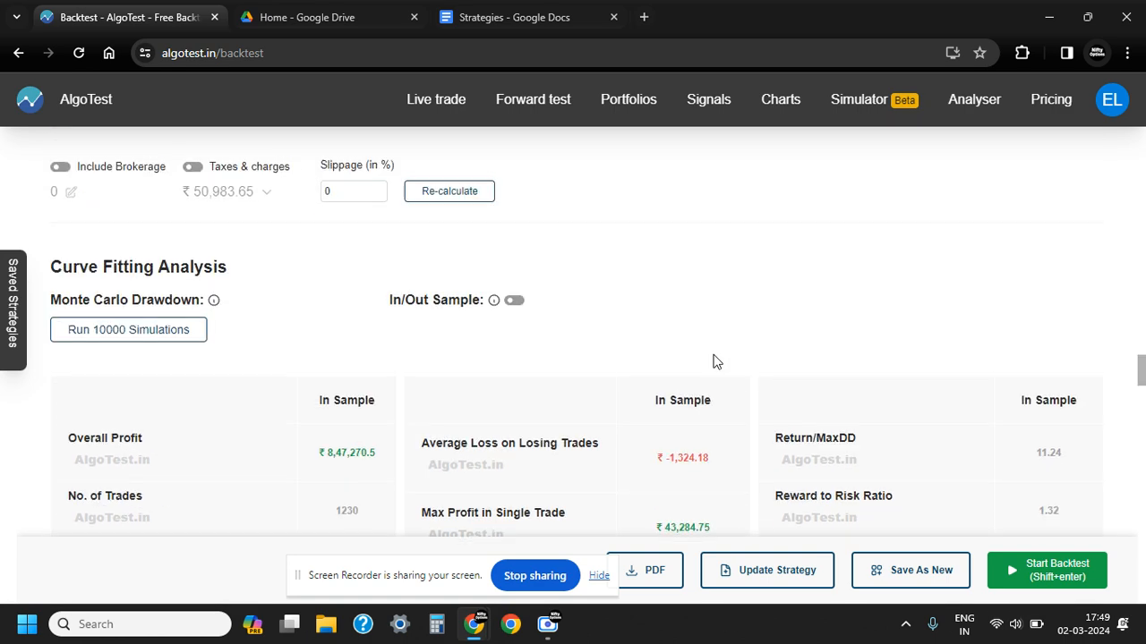
scroll(716, 361, "up", 2)
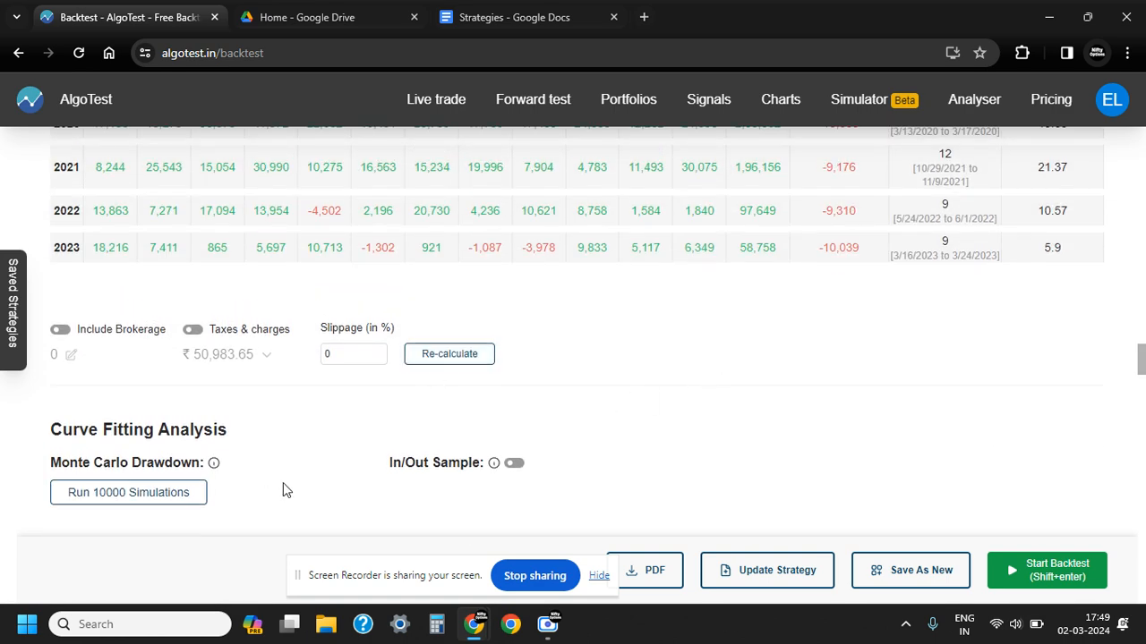
scroll(287, 488, "up", 4)
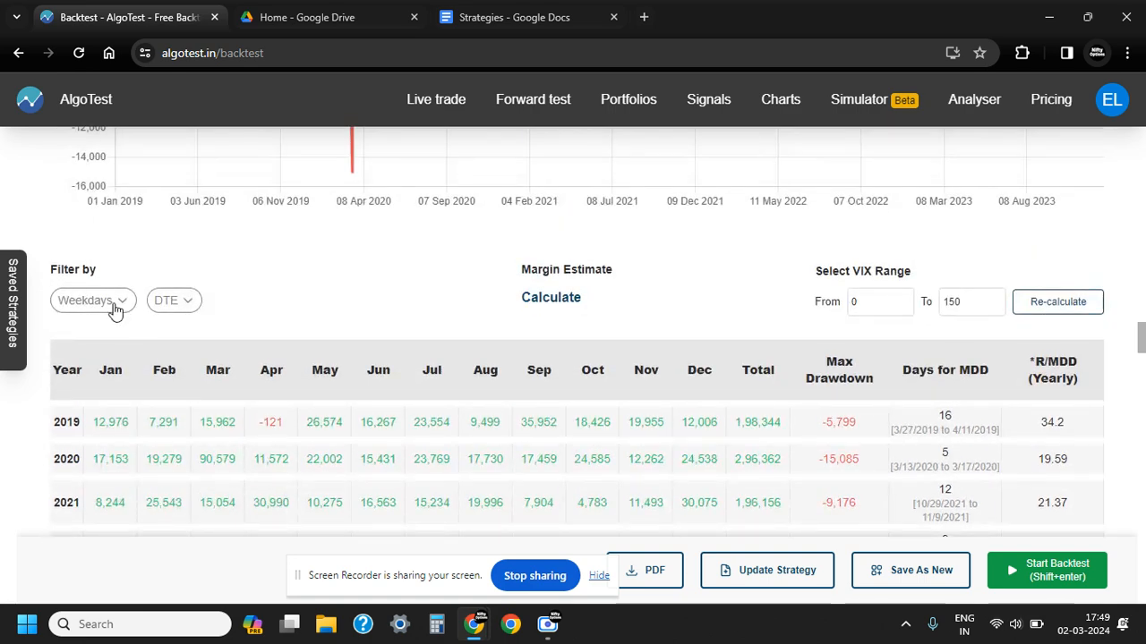
left_click(116, 307)
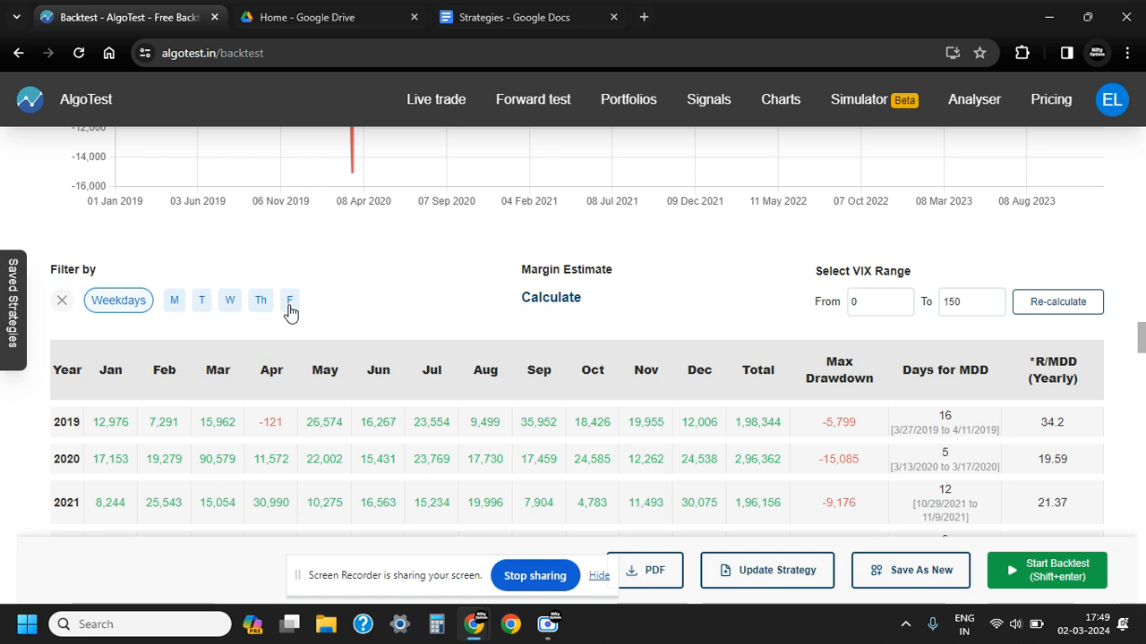
left_click(176, 304)
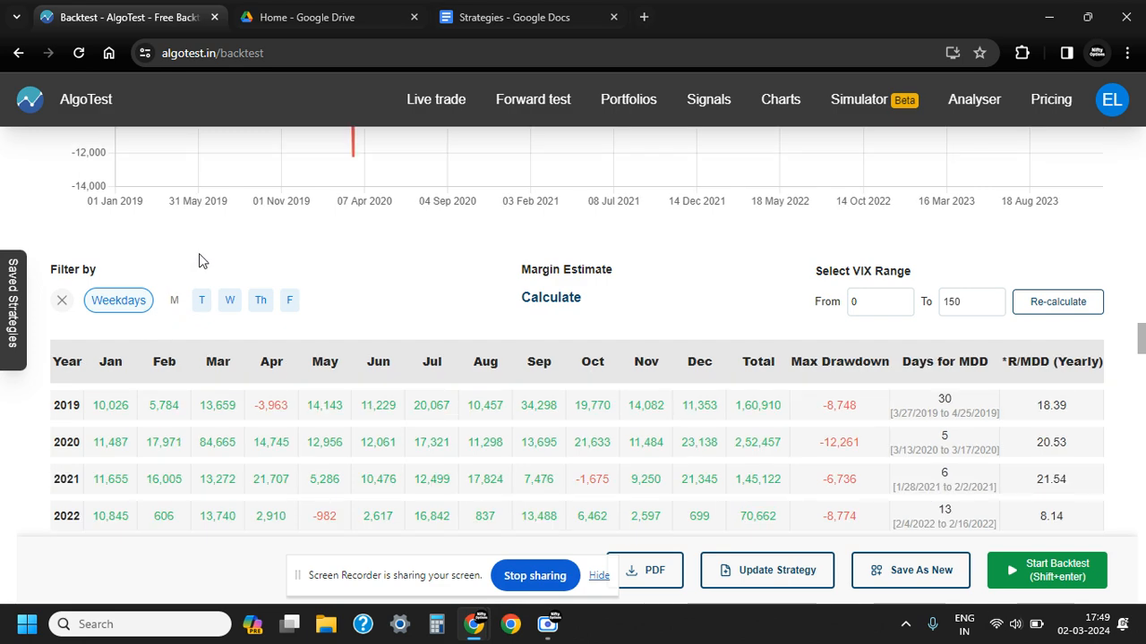
scroll(398, 365, "down", 8)
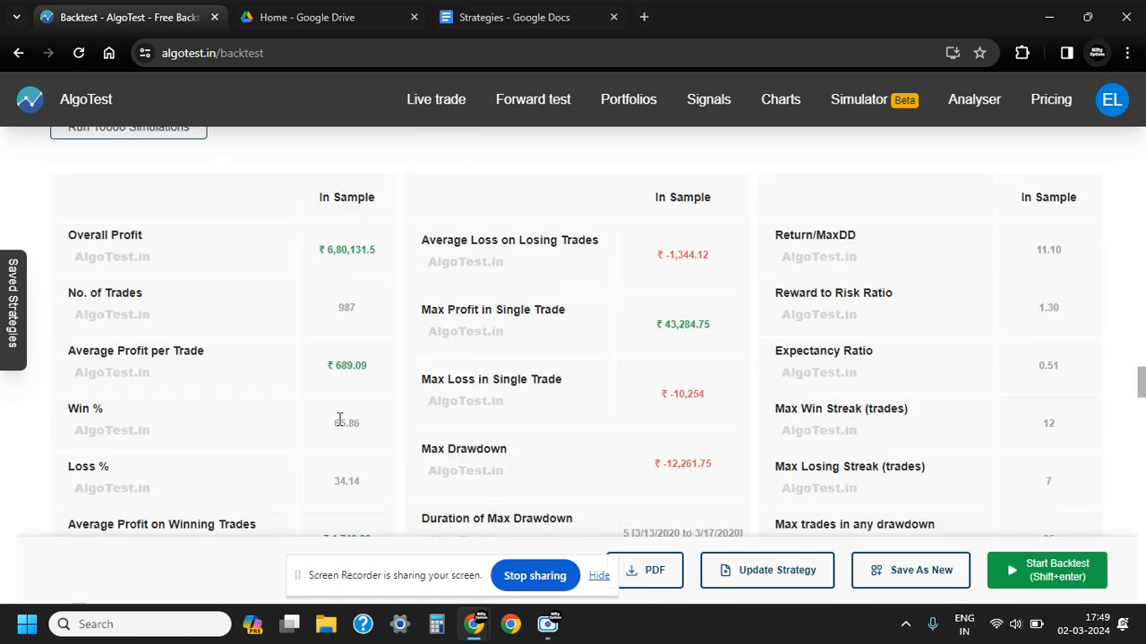
scroll(340, 417, "up", 5)
scroll(337, 426, "up", 1)
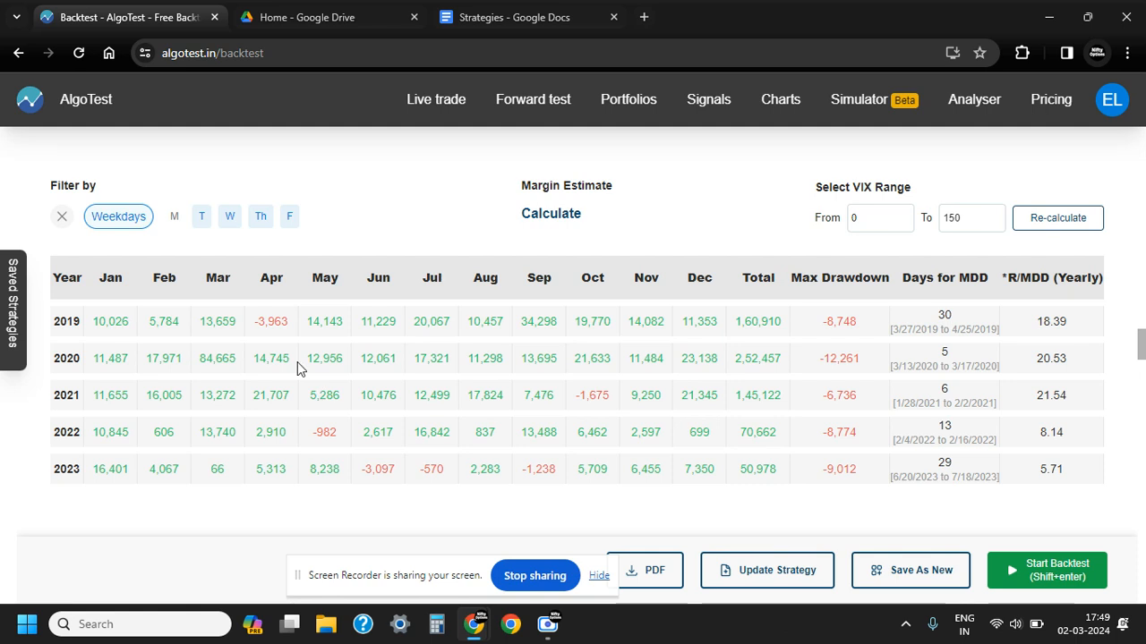
Include Monday again, exclude Wednesday from the results instead, and review the yearly returns and performance statistics
left_click(173, 221)
left_click(229, 220)
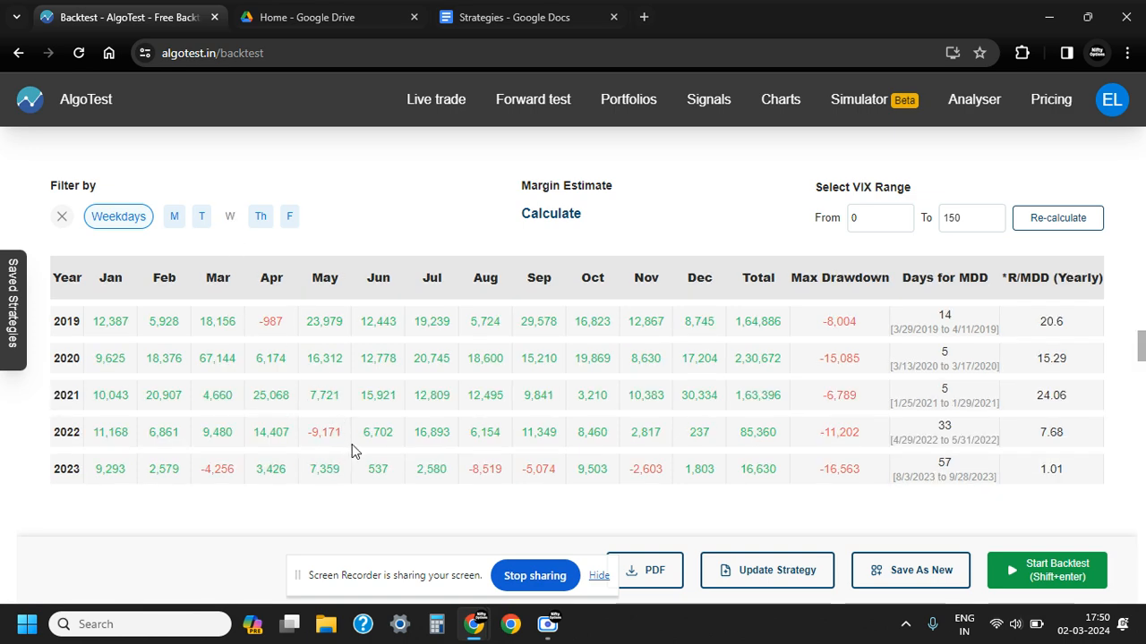
scroll(352, 450, "down", 3)
scroll(353, 450, "down", 4)
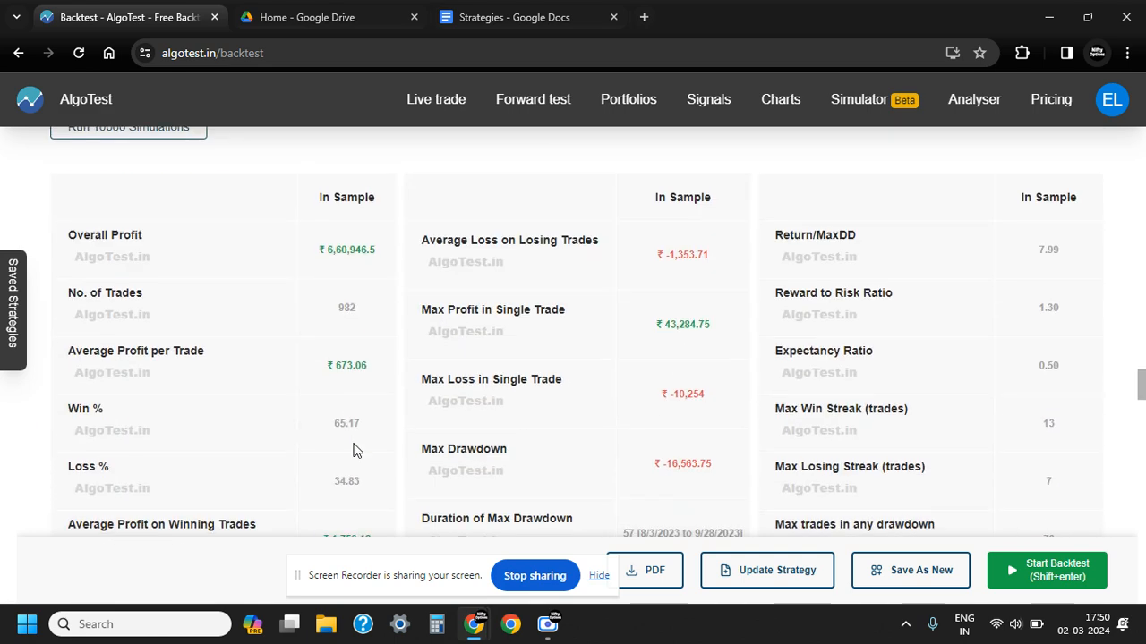
scroll(358, 452, "up", 8)
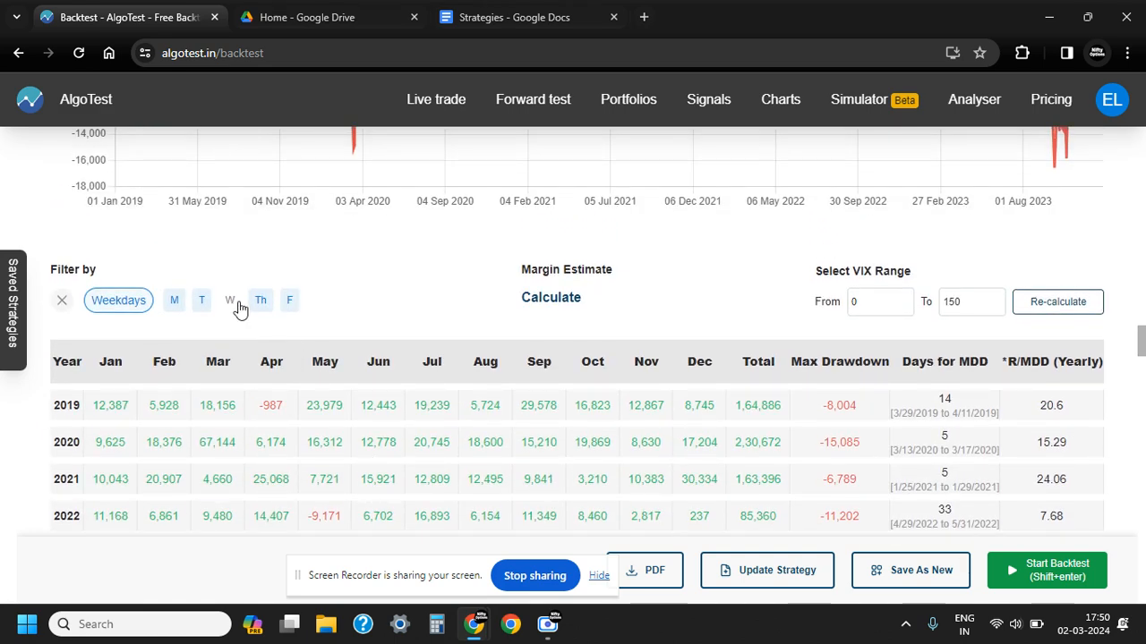
Restrict the weekday filter to Wednesday only, and review the yearly returns and performance statistics
left_click(230, 303)
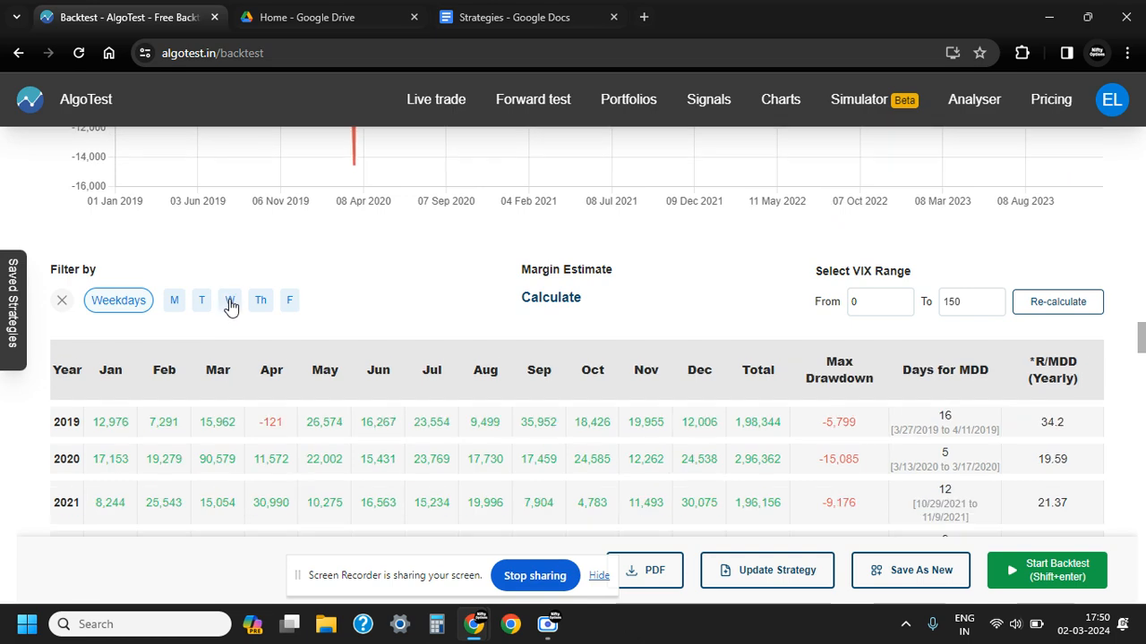
left_click(205, 310)
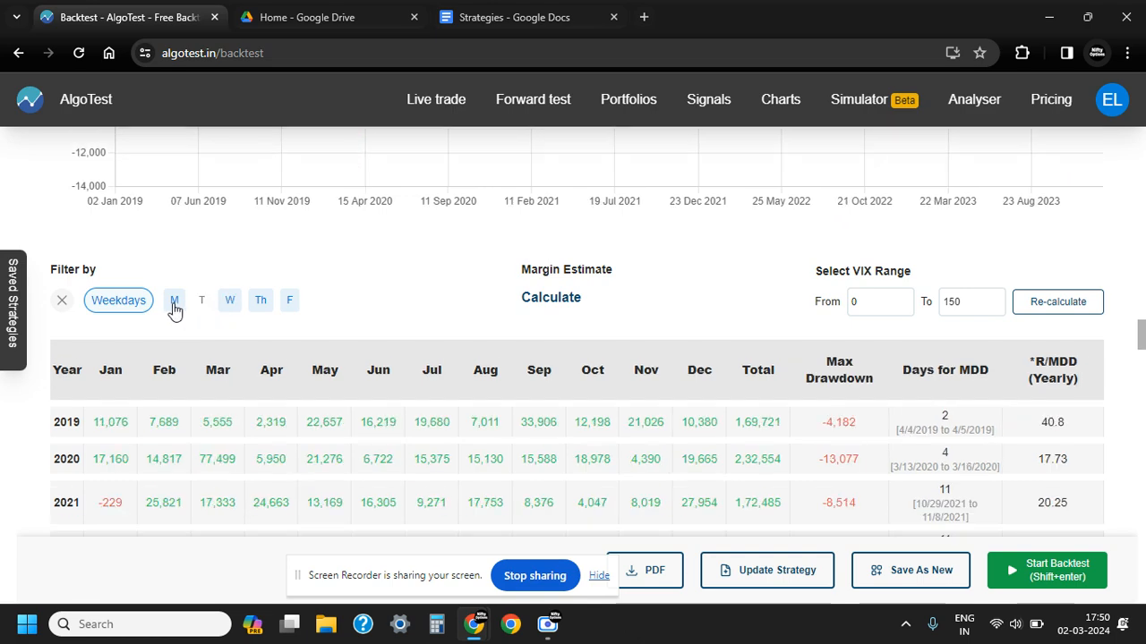
left_click(259, 301)
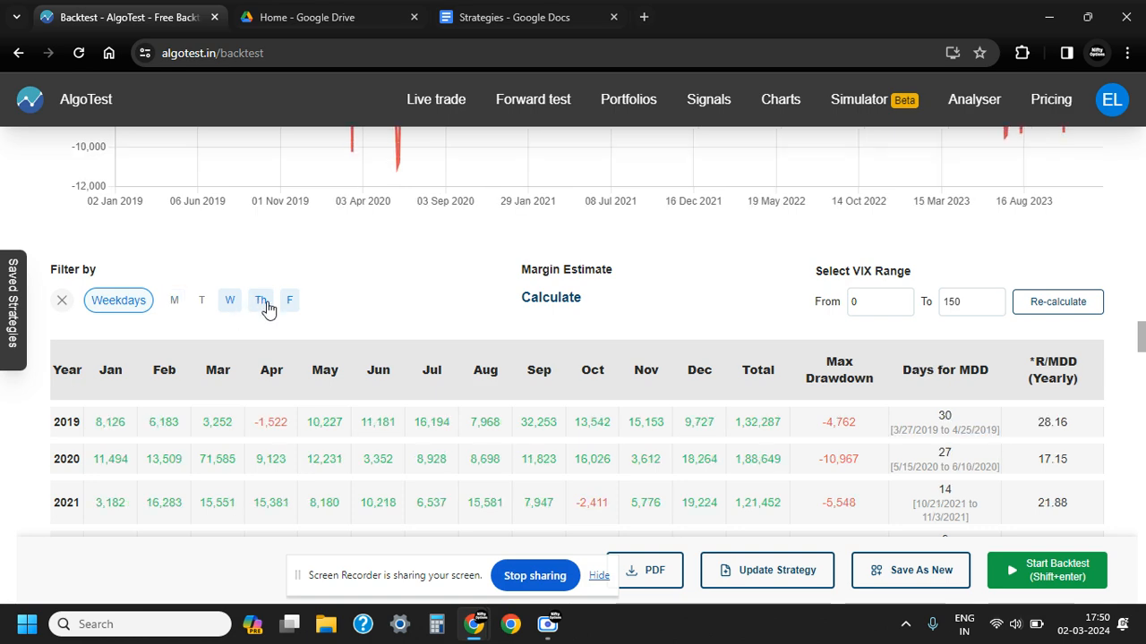
left_click(294, 304)
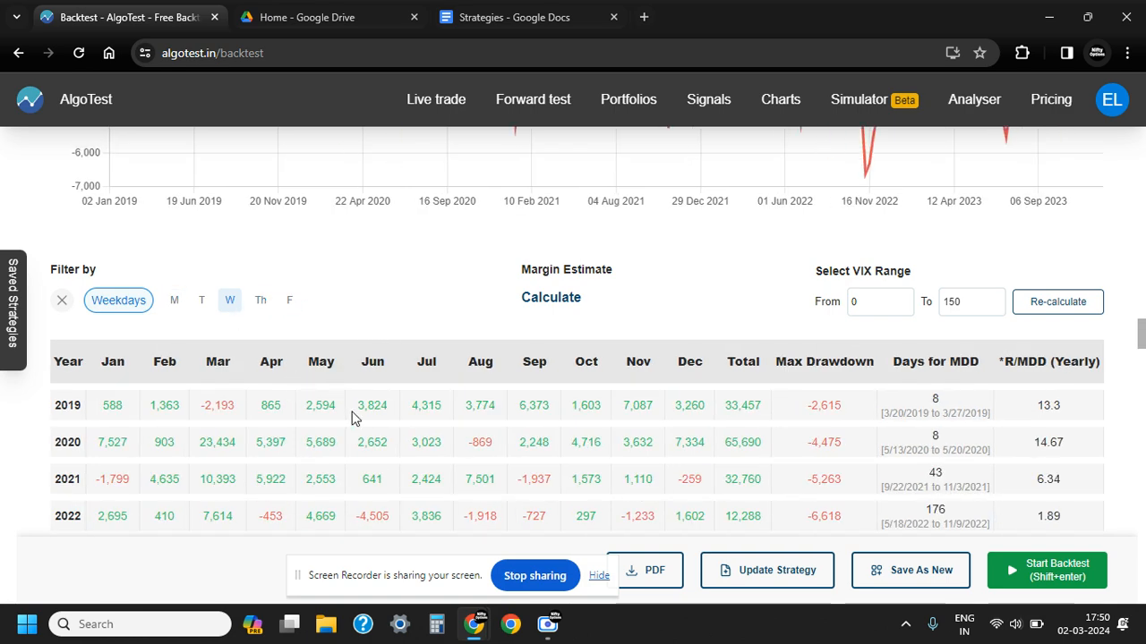
scroll(352, 418, "down", 8)
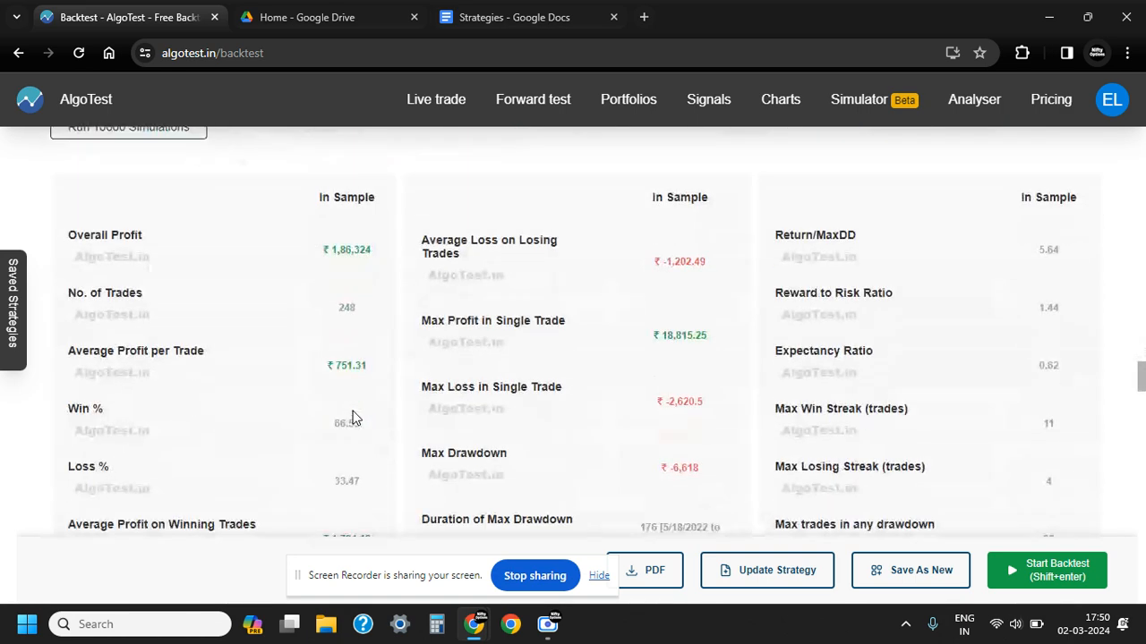
scroll(352, 418, "up", 5)
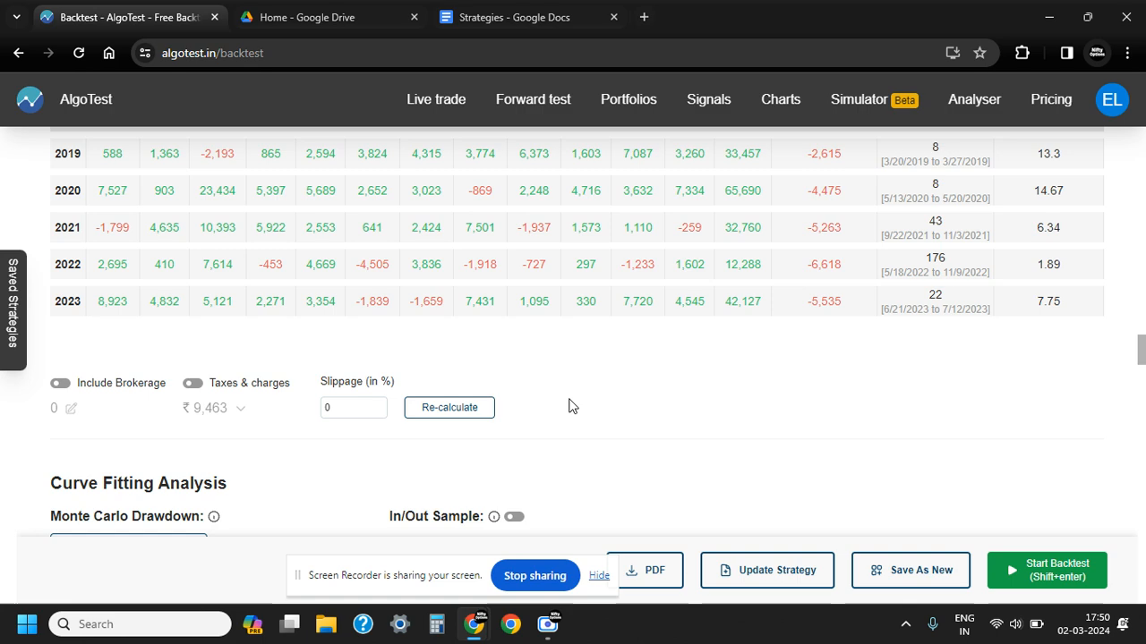
scroll(666, 430, "up", 3)
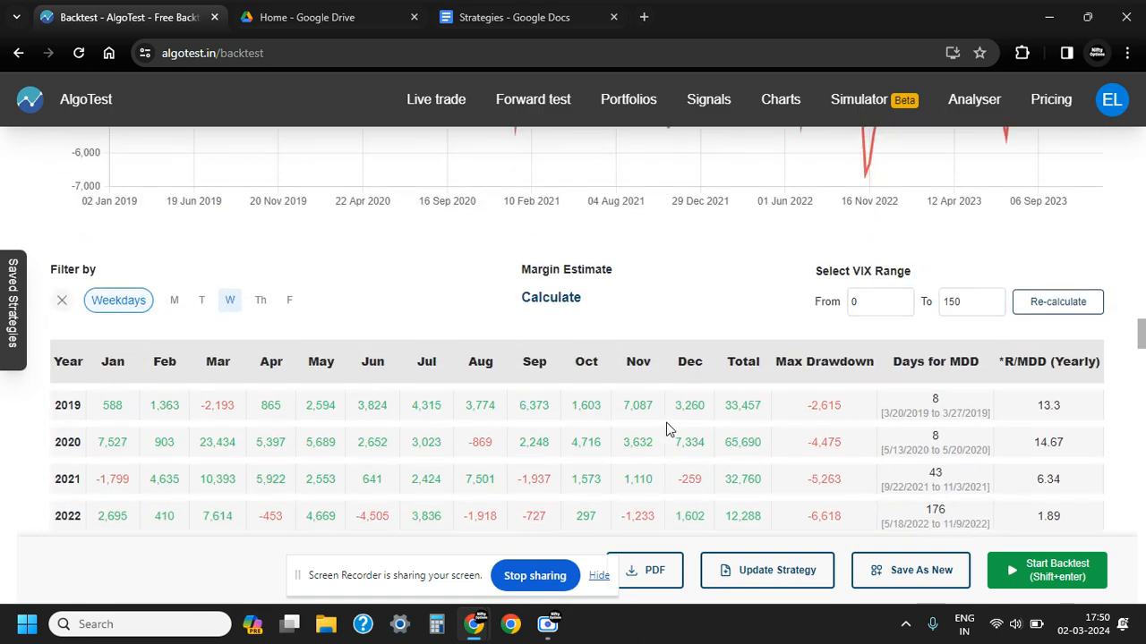